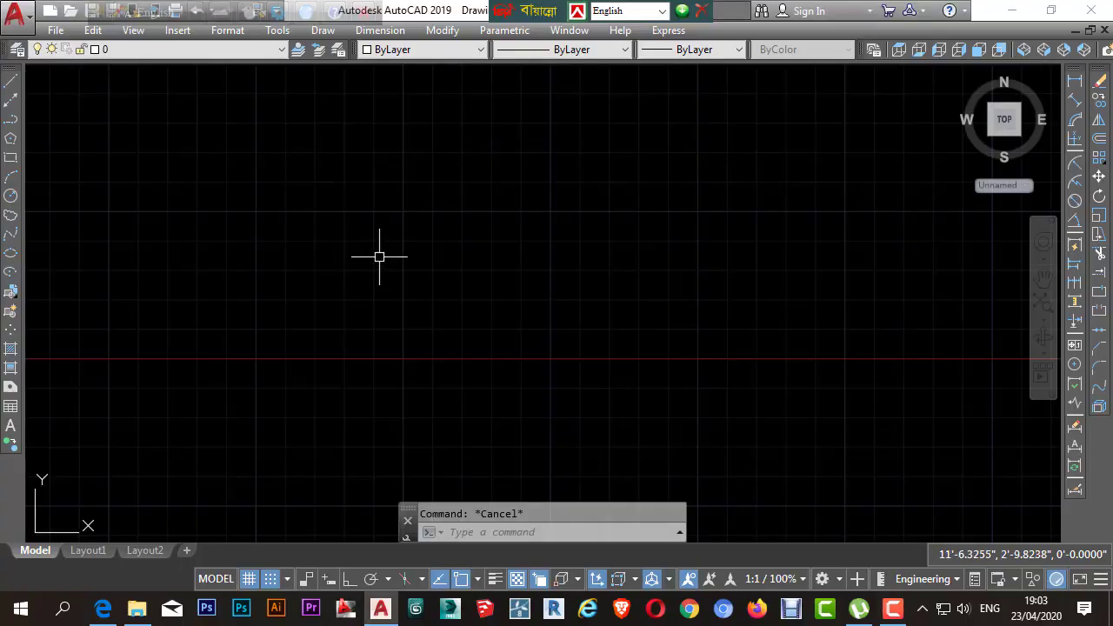
pyautogui.click(379, 283)
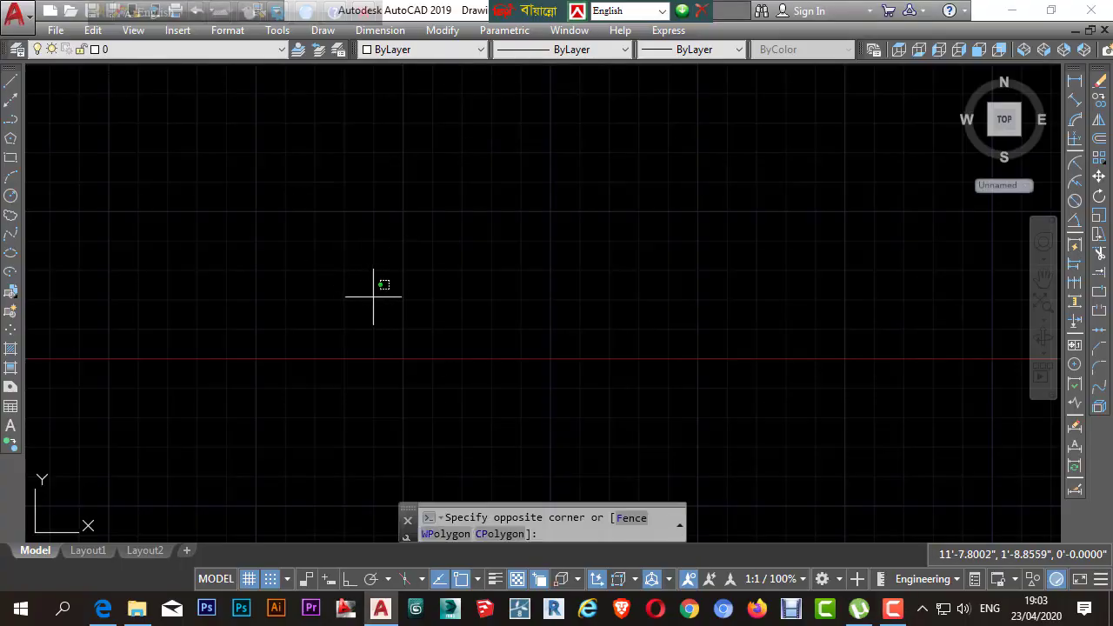
pyautogui.press('Escape')
pyautogui.press('Escape')
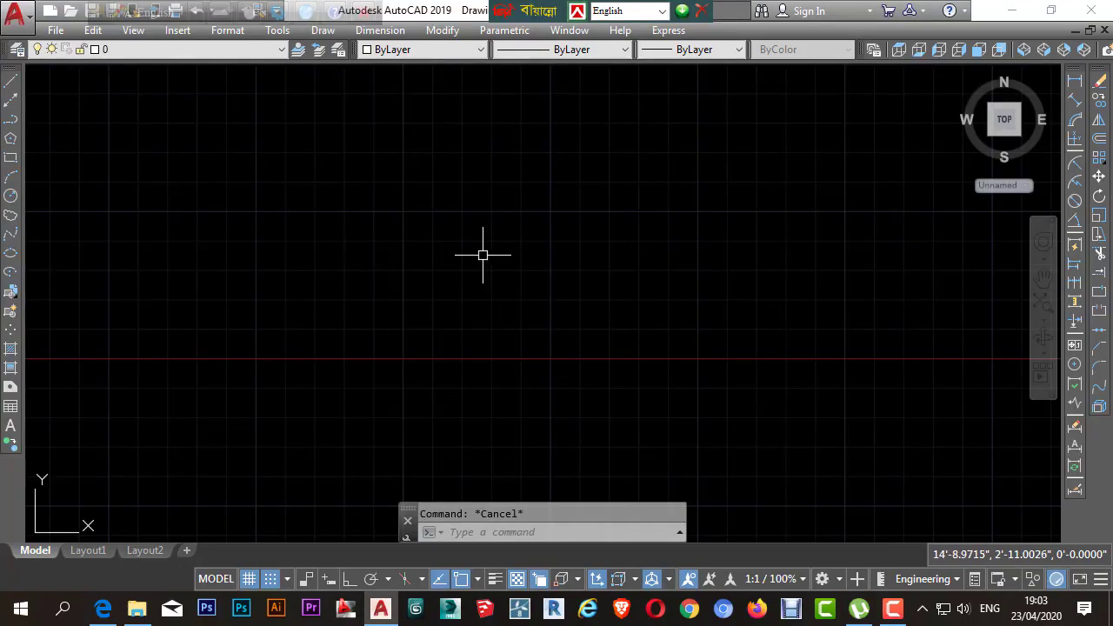
pyautogui.click(449, 288)
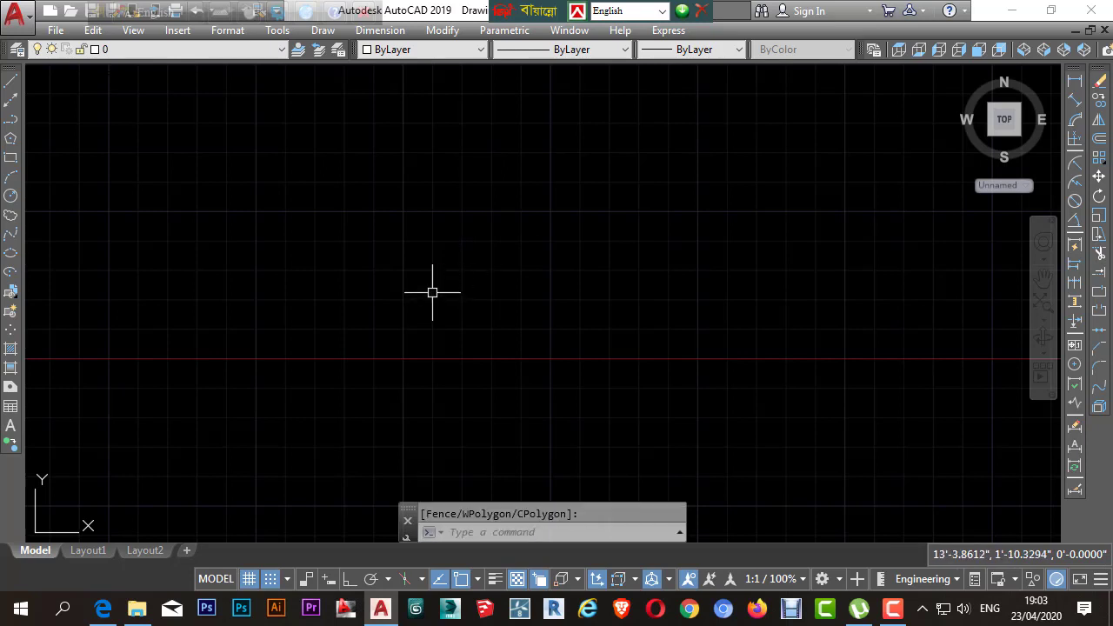
# Place a point above the red X axis as the upper-left corner of a rectangular layout, and turn grid snap off
pyautogui.write('POI')
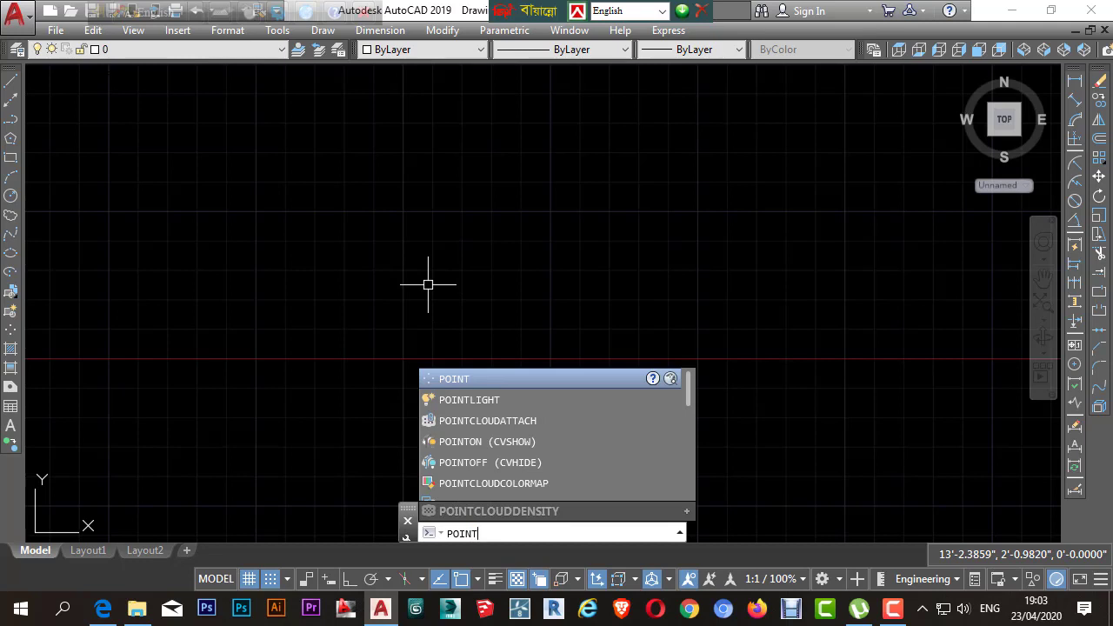
pyautogui.write('NT')
pyautogui.press('Return')
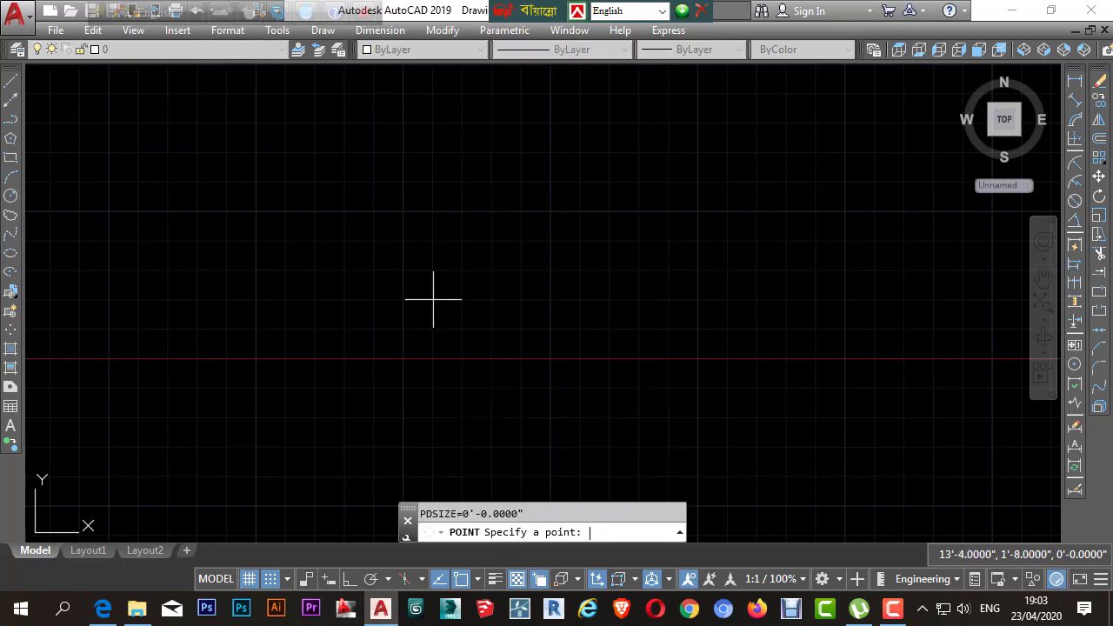
pyautogui.click(315, 210)
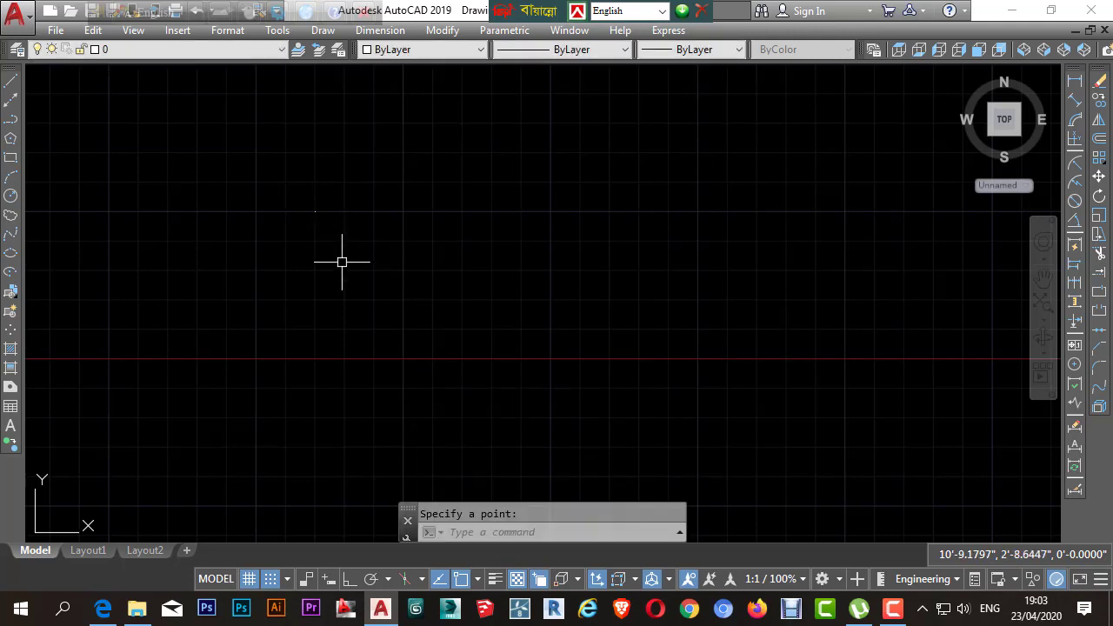
pyautogui.click(268, 580)
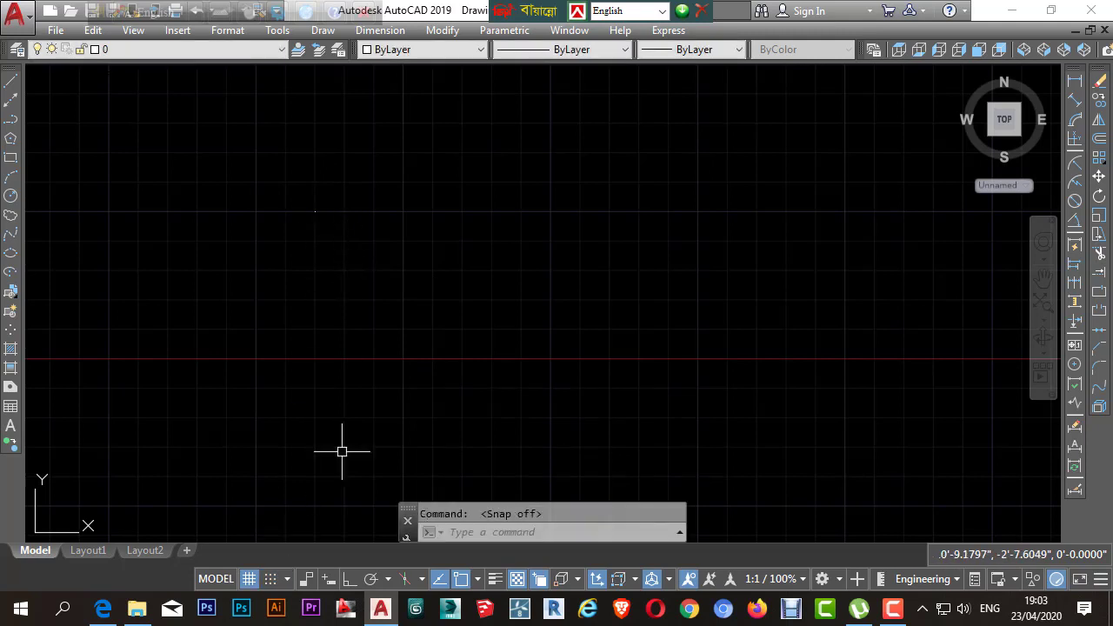
# Place three more points at the upper-right, lower-left and lower-right corners to complete the rectangular layout
pyautogui.rightClick(408, 213)
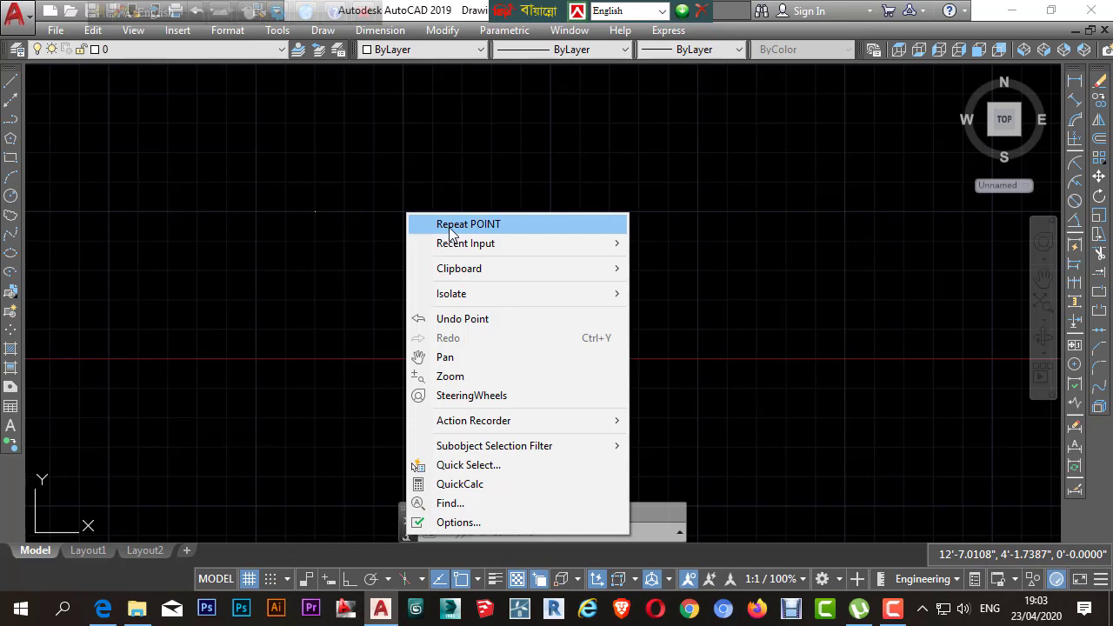
pyautogui.click(450, 225)
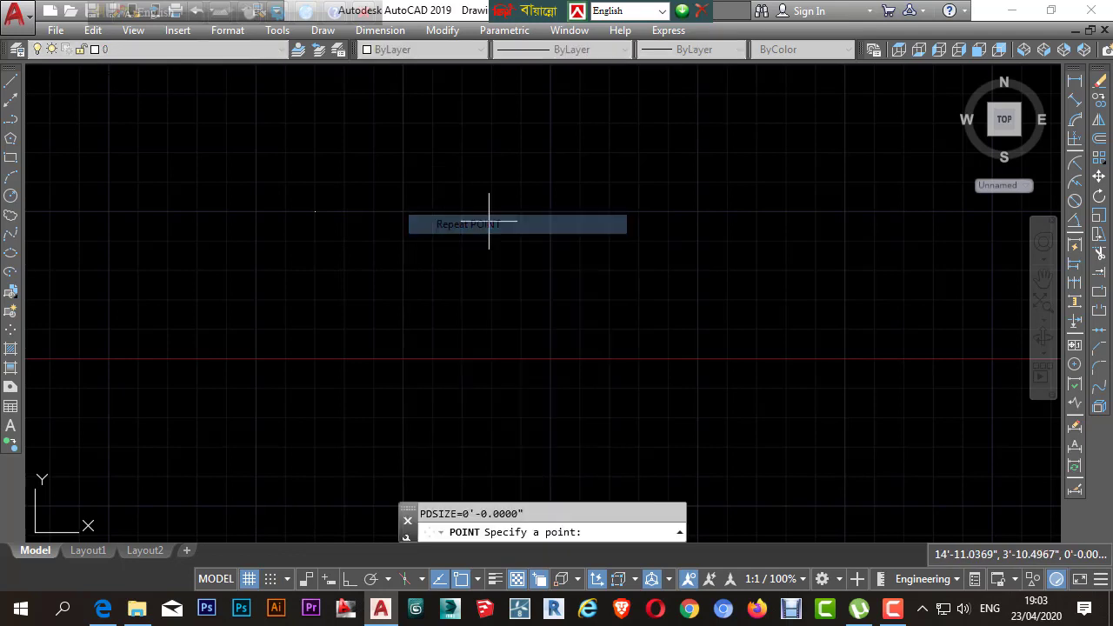
pyautogui.click(549, 210)
pyautogui.rightClick(470, 269)
pyautogui.click(521, 279)
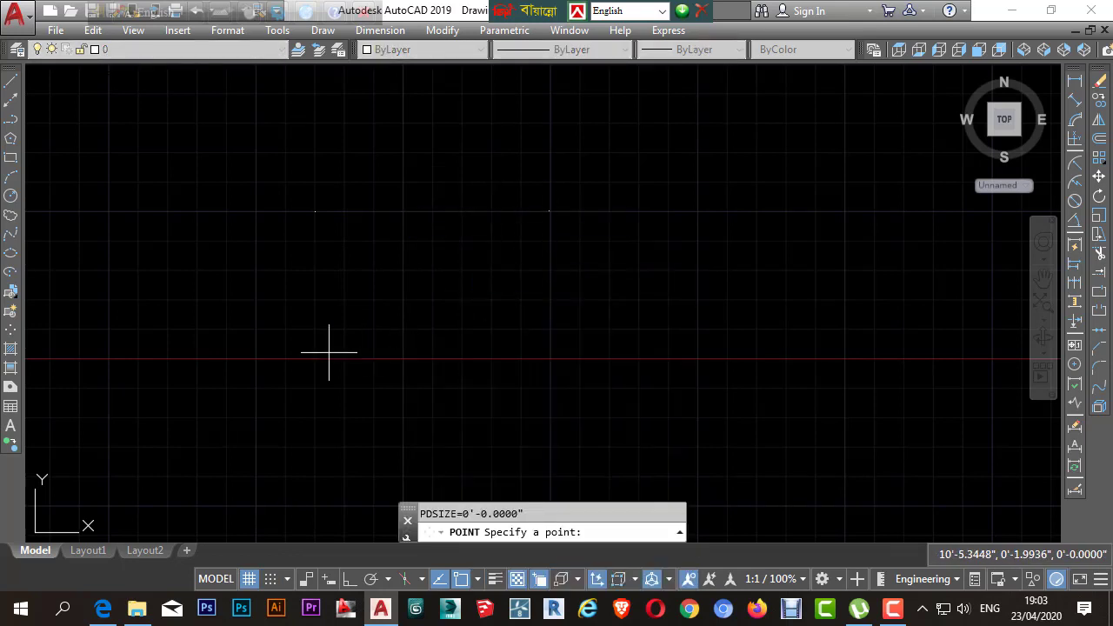
pyautogui.click(315, 357)
pyautogui.rightClick(563, 356)
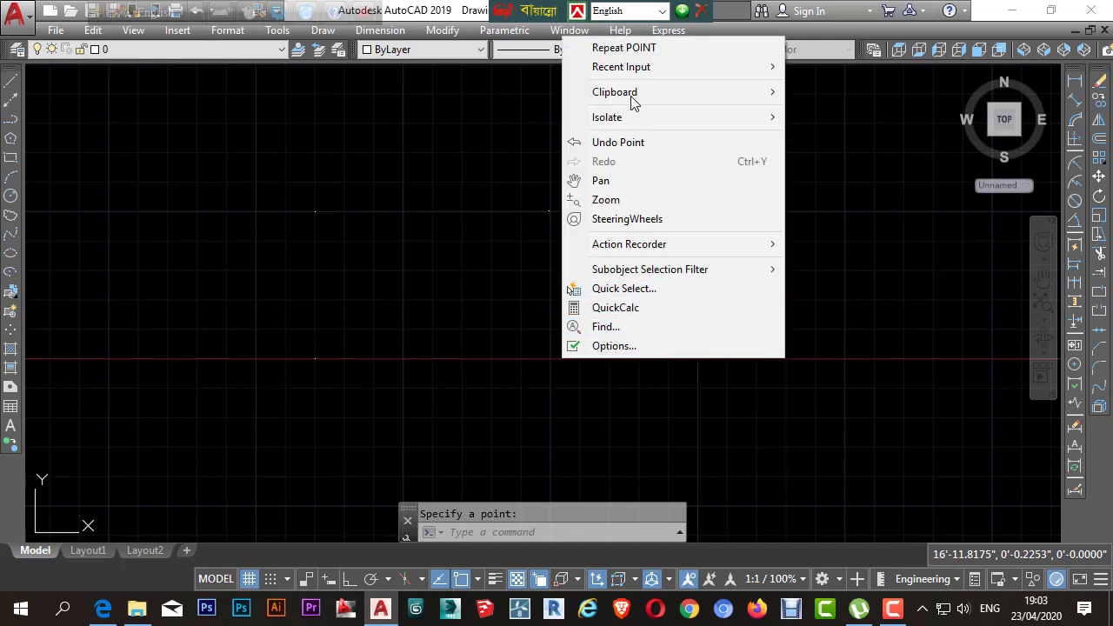
pyautogui.click(631, 49)
pyautogui.click(551, 358)
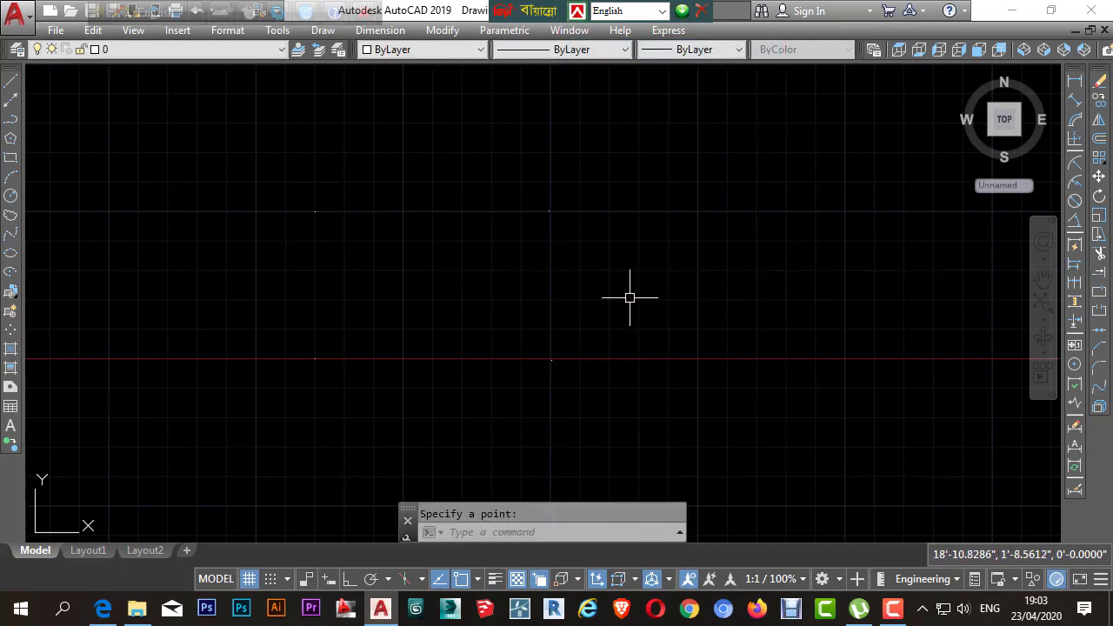
pyautogui.press('Escape')
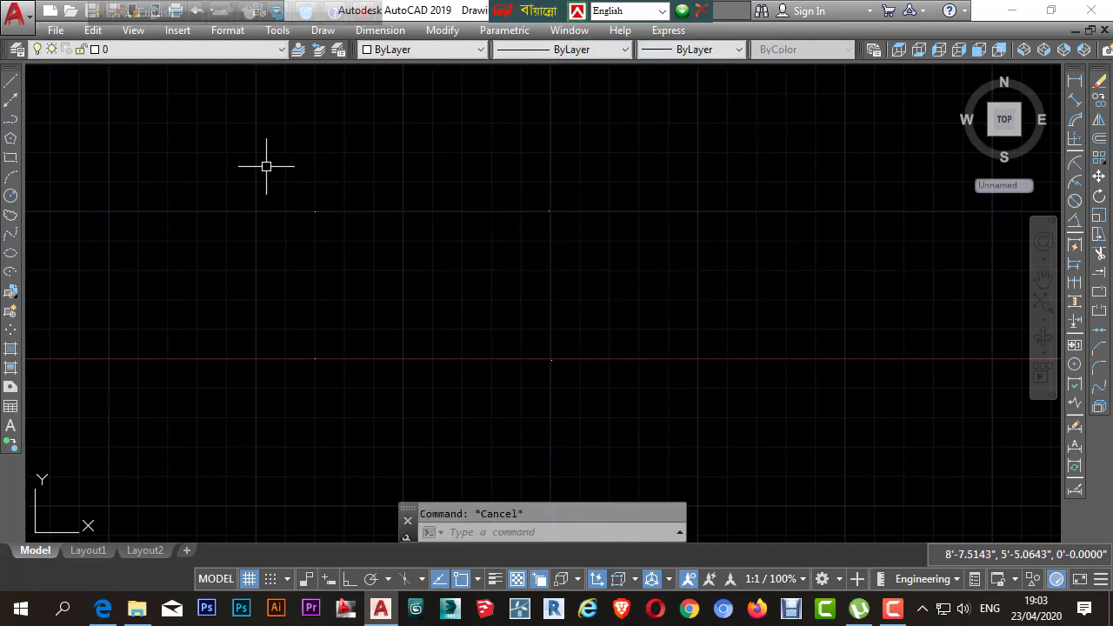
# Window-select the four points to check their locations, and clear the selection
pyautogui.moveTo(266, 165); pyautogui.dragTo(191, 162)
pyautogui.press('Escape')
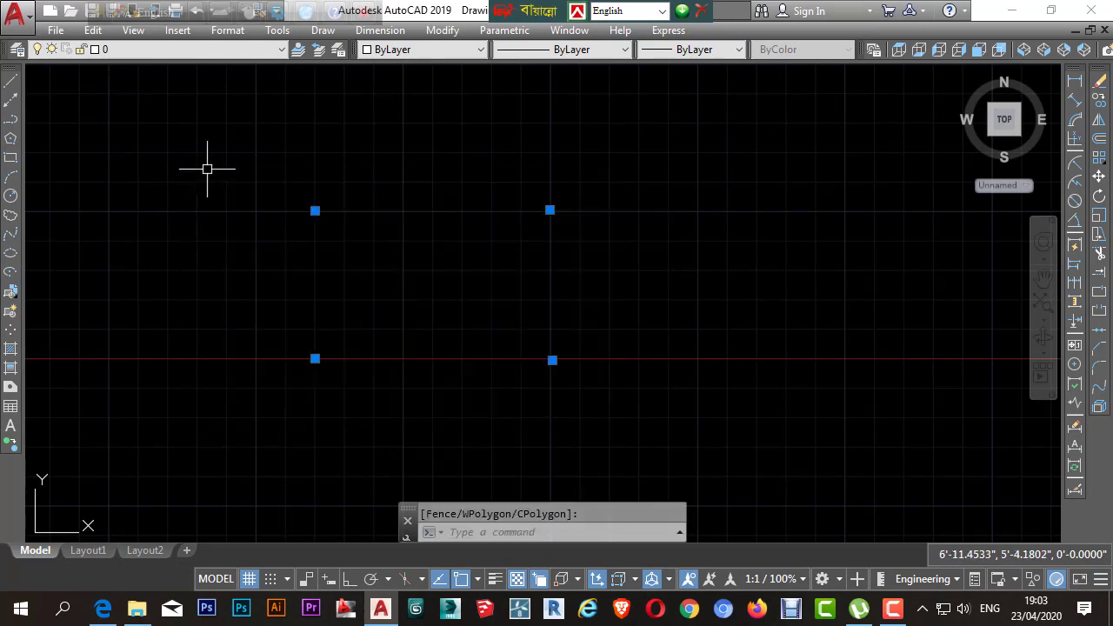
pyautogui.press('Escape')
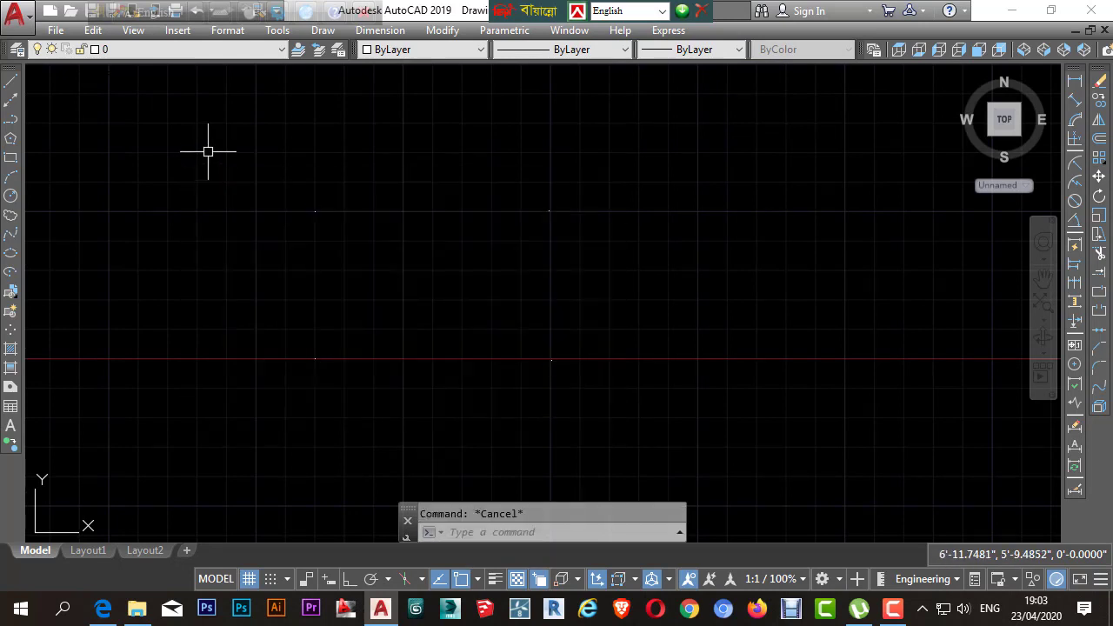
# Set the point style to the square with an X through it, keeping the size relative to the screen
pyautogui.click(225, 30)
pyautogui.click(277, 306)
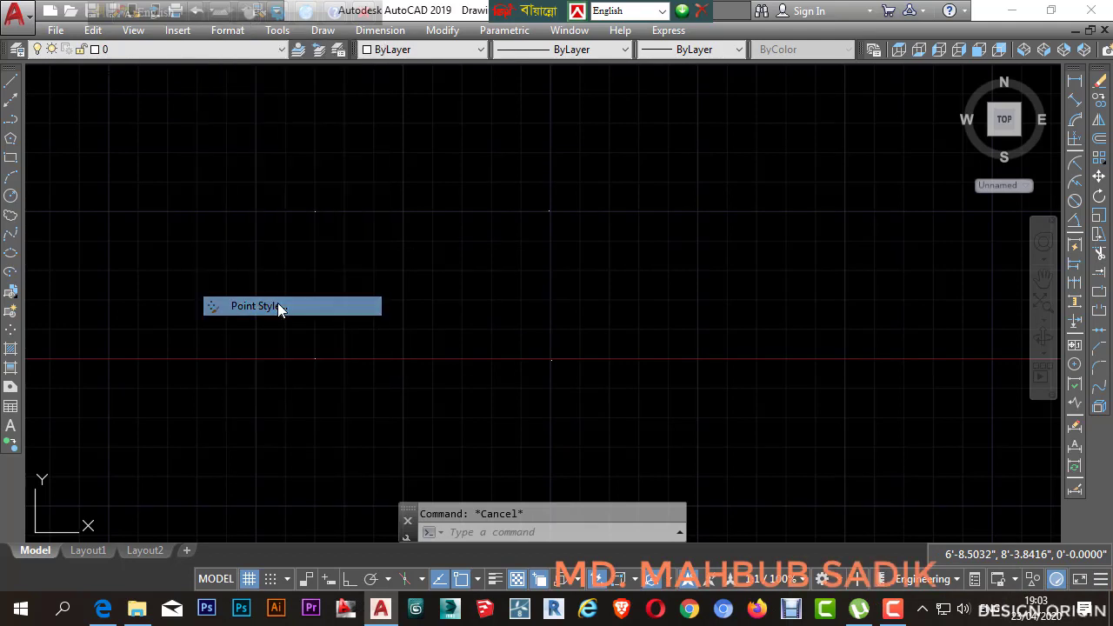
pyautogui.moveTo(694, 123); pyautogui.dragTo(740, 111)
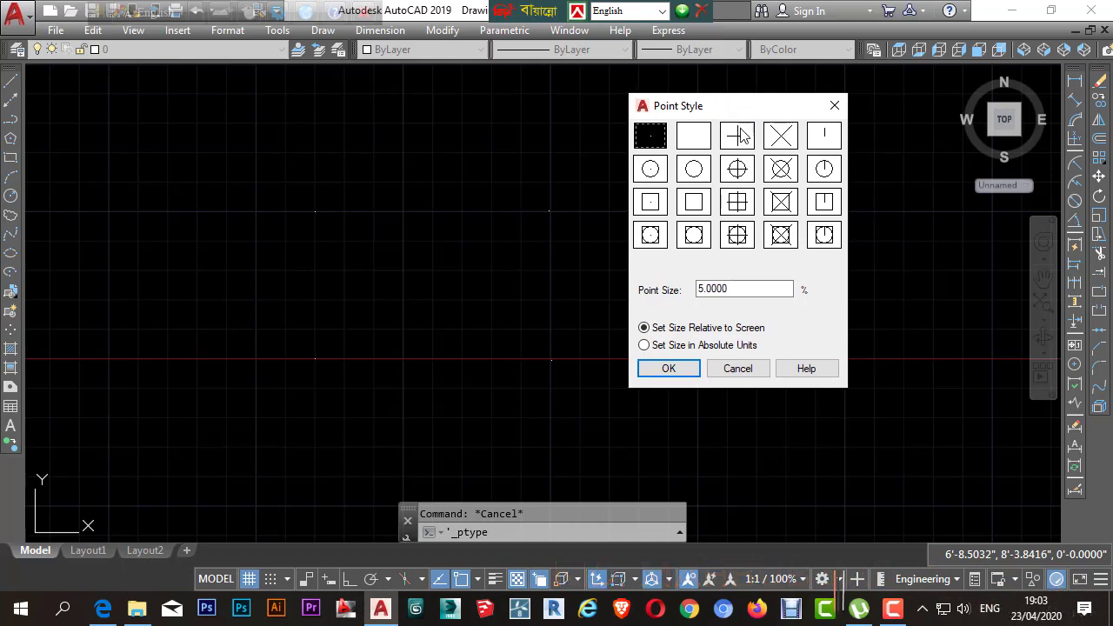
pyautogui.click(739, 239)
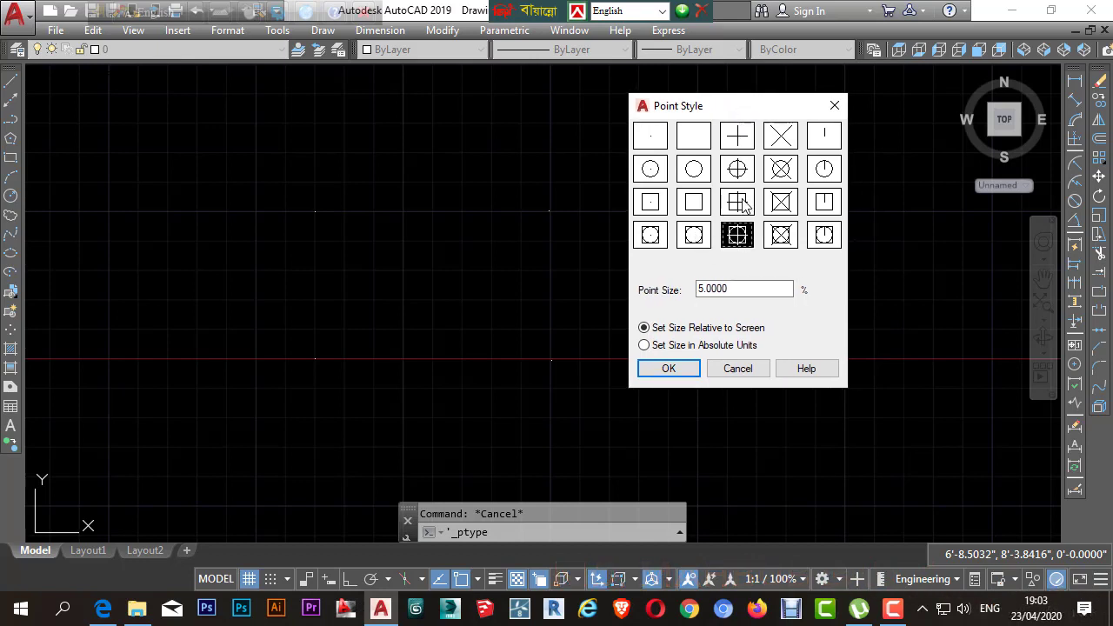
pyautogui.click(741, 203)
pyautogui.click(781, 202)
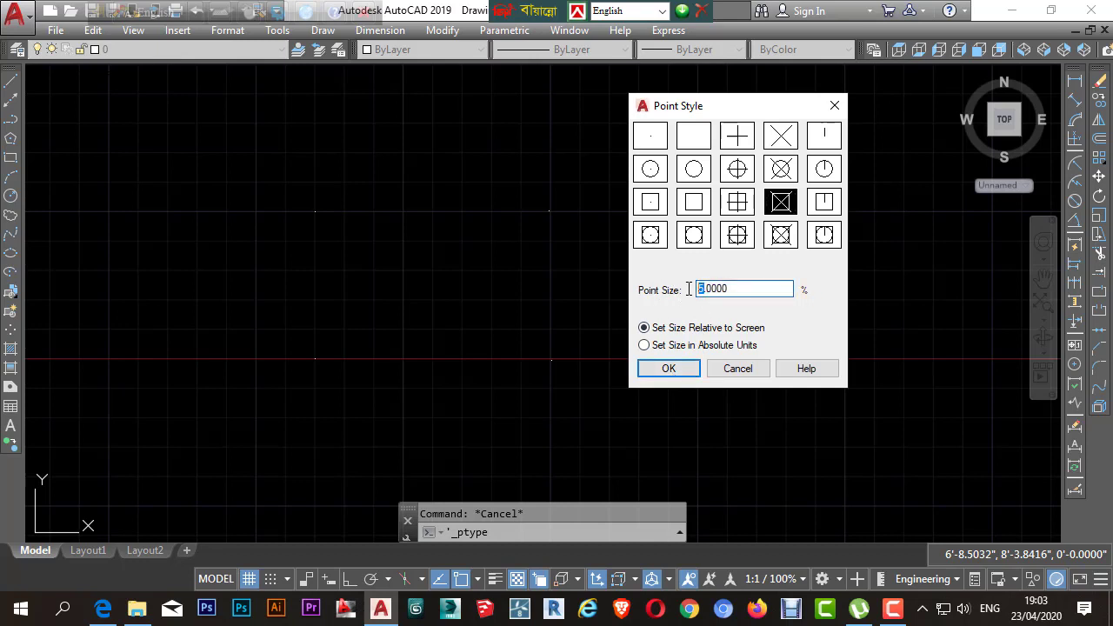
pyautogui.click(668, 367)
pyautogui.scroll(2, 386, 239)
pyautogui.moveTo(431, 225); pyautogui.dragTo(466, 206, button='middle')
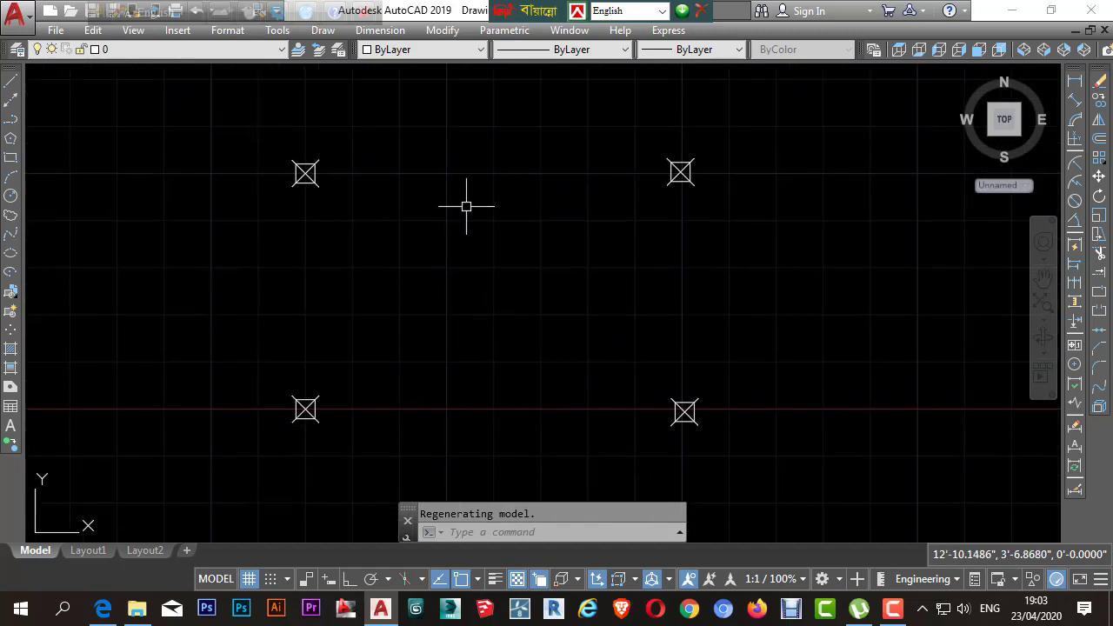
# Draw a closed four-sided outline with lines connecting the four corner points, starting from the upper-left one
pyautogui.click(14, 82)
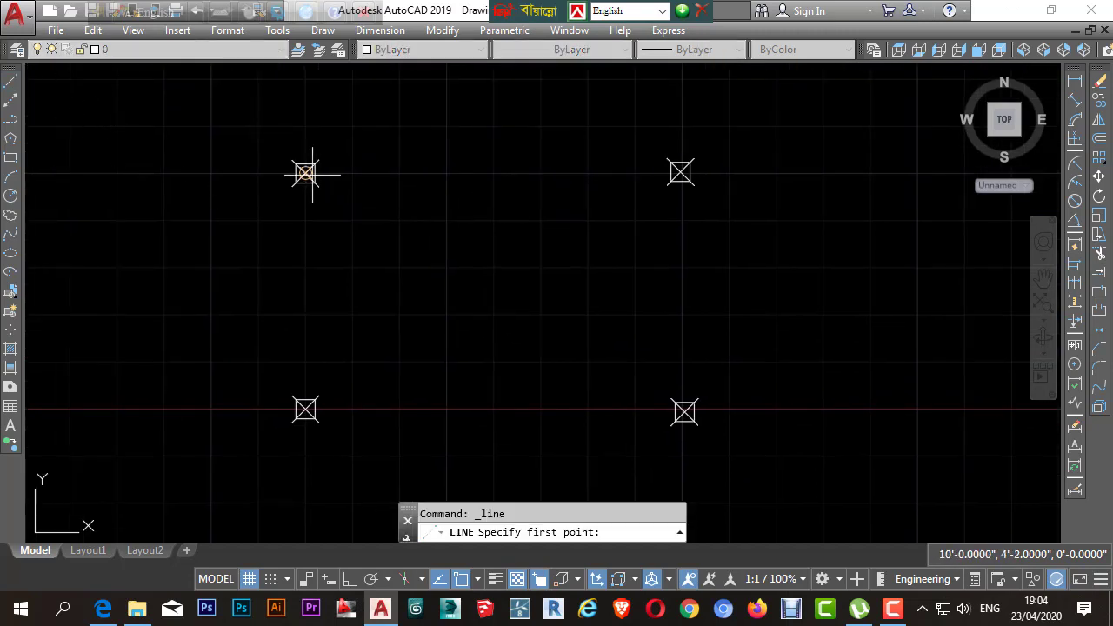
pyautogui.click(305, 173)
pyautogui.click(680, 172)
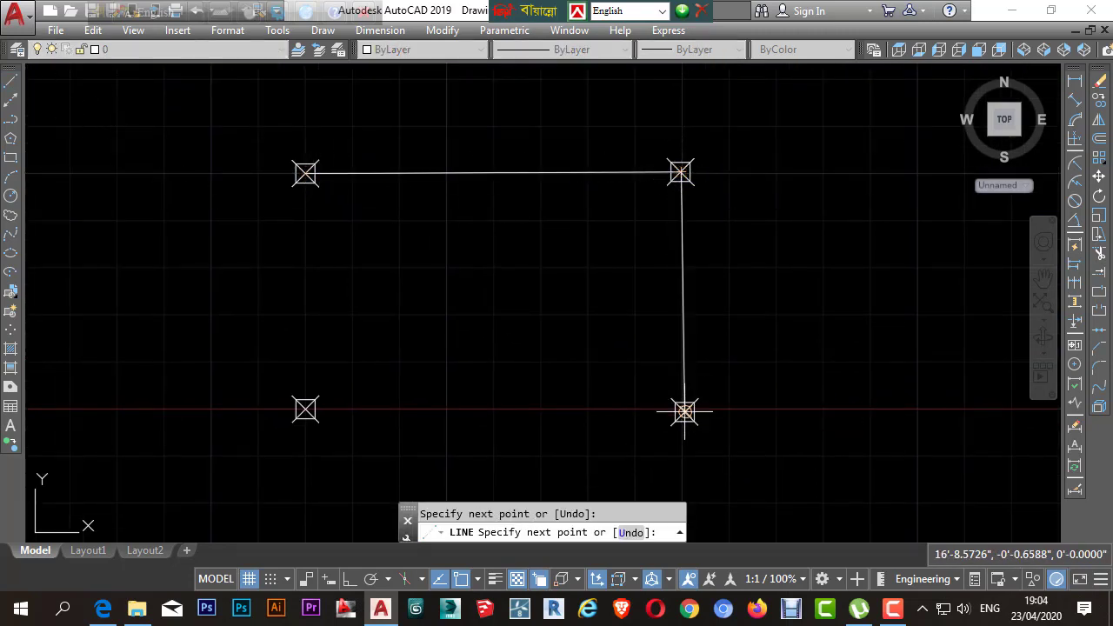
pyautogui.click(684, 412)
pyautogui.click(305, 408)
pyautogui.click(305, 173)
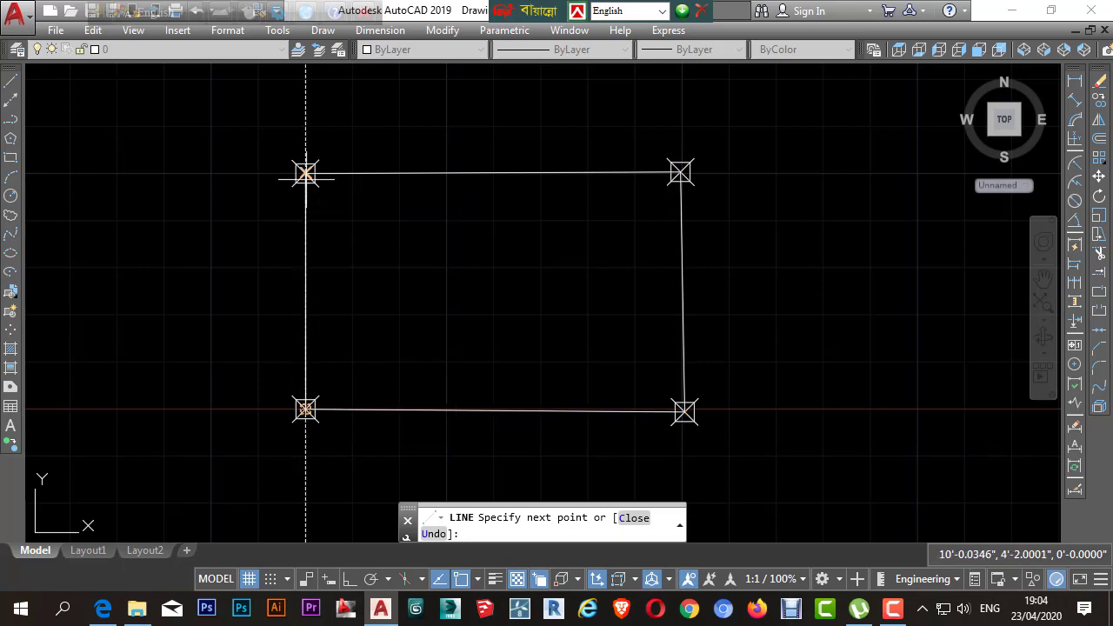
pyautogui.rightClick(305, 175)
pyautogui.click(372, 197)
pyautogui.click(483, 251)
pyautogui.click(439, 297)
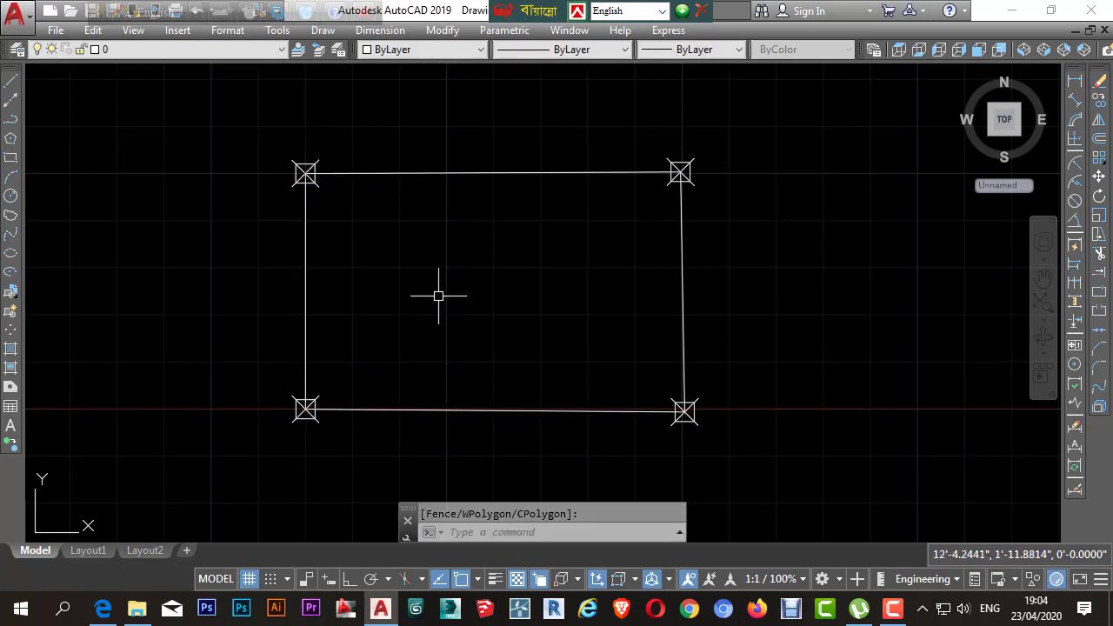
pyautogui.scroll(-6, 500, 278)
pyautogui.scroll(8, 477, 276)
pyautogui.press('Escape')
pyautogui.click(557, 287)
pyautogui.click(483, 317)
pyautogui.scroll(-2, 461, 295)
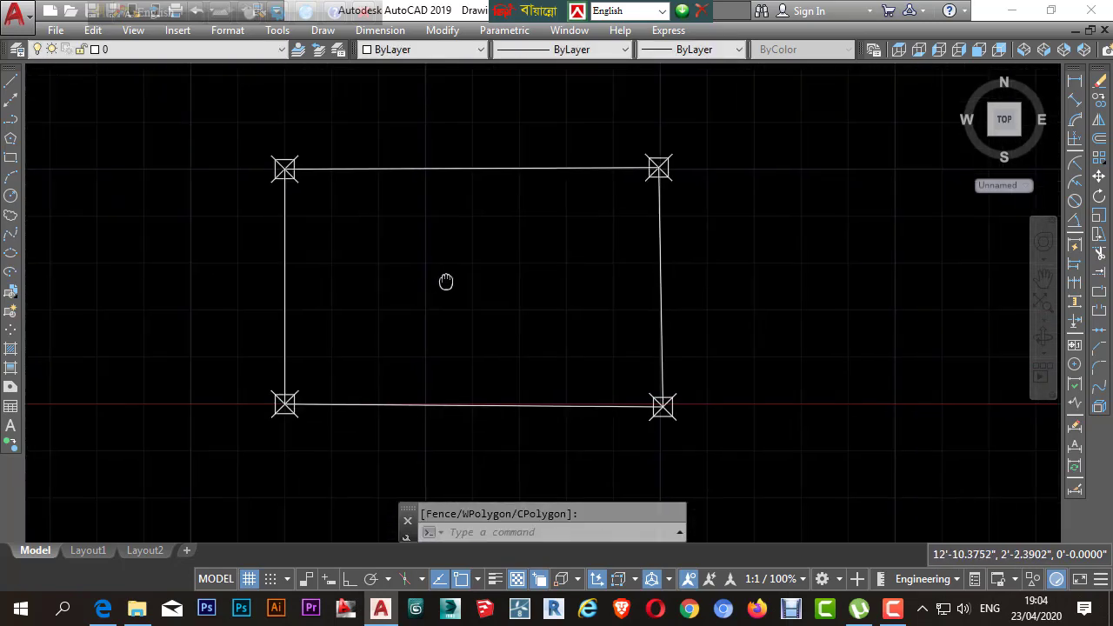
pyautogui.press('Escape')
pyautogui.click(13, 80)
pyautogui.moveTo(505, 209); pyautogui.dragTo(522, 310, button='middle')
pyautogui.press('Escape')
pyautogui.press('Escape')
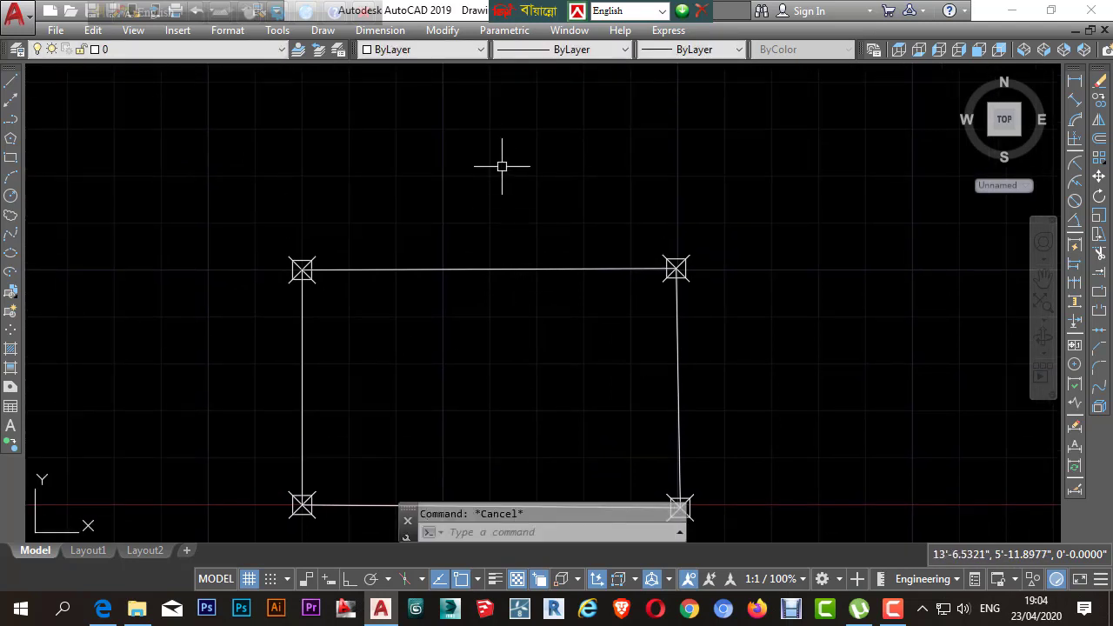
# Place a single point above the middle of the outline's upper edge
pyautogui.write('p')
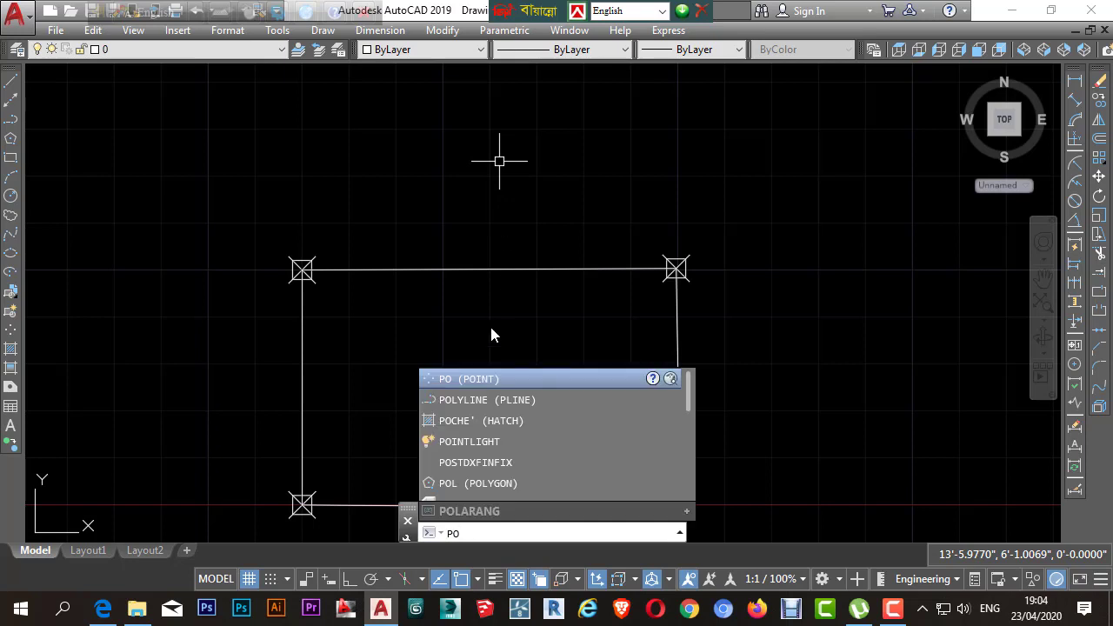
pyautogui.write('o')
pyautogui.click(483, 379)
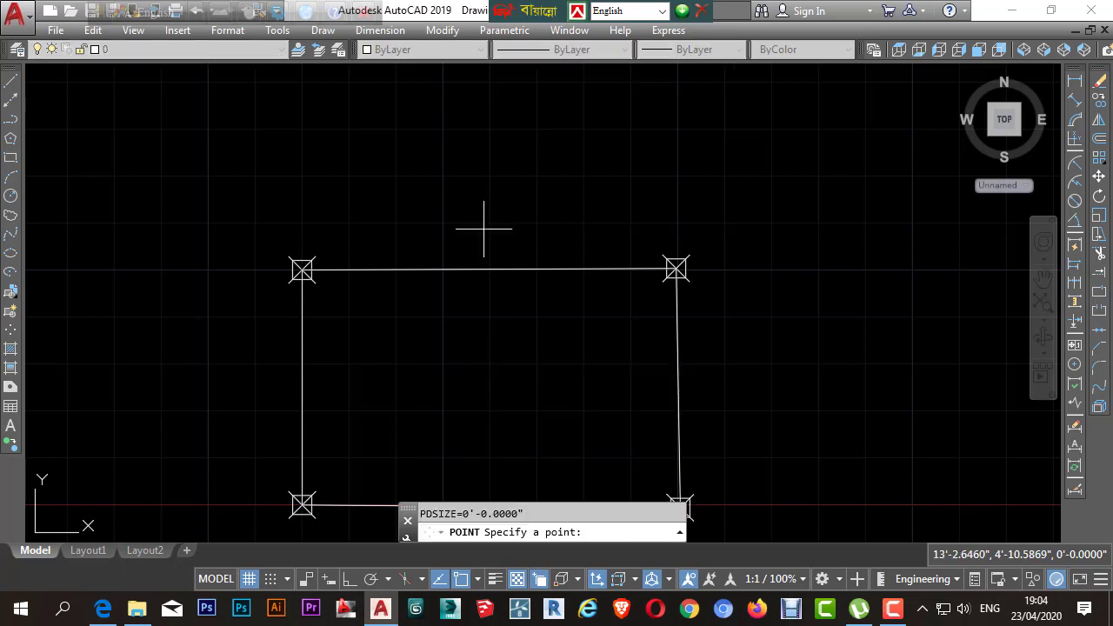
pyautogui.click(488, 128)
pyautogui.press('Escape')
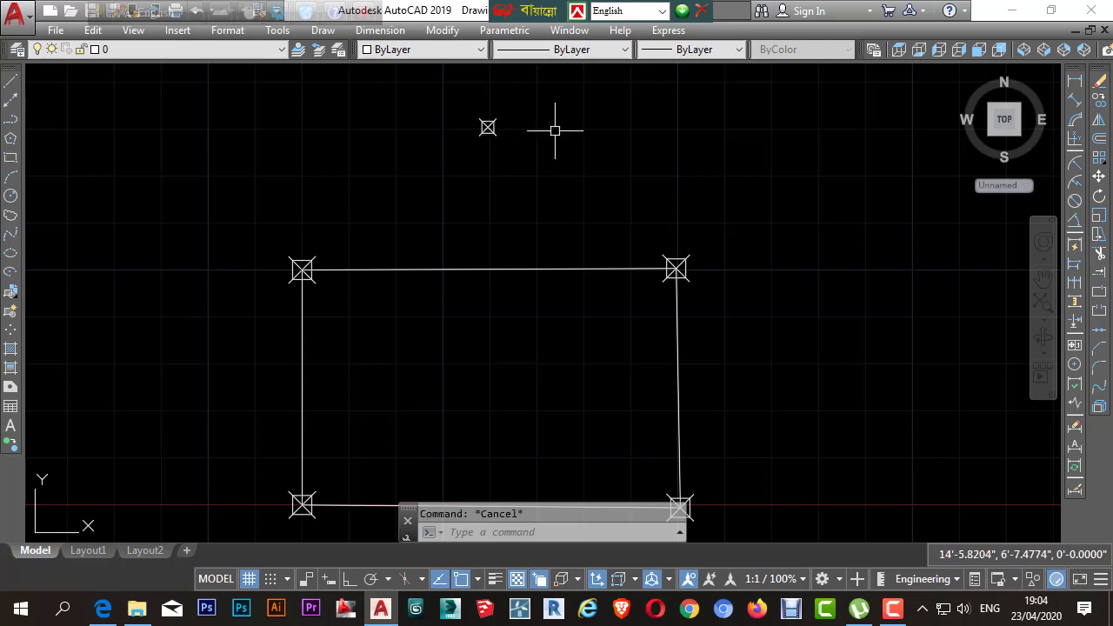
pyautogui.click(481, 184)
# Set the point size to 10% relative to the screen in the point style settings
pyautogui.click(228, 29)
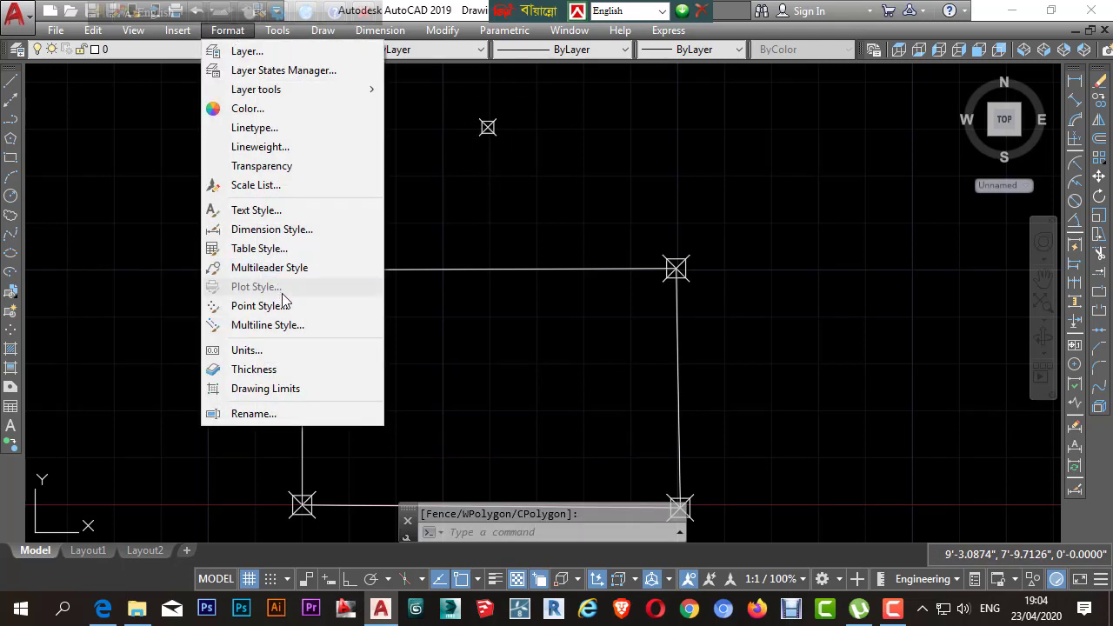
pyautogui.click(257, 305)
pyautogui.doubleClick(700, 289)
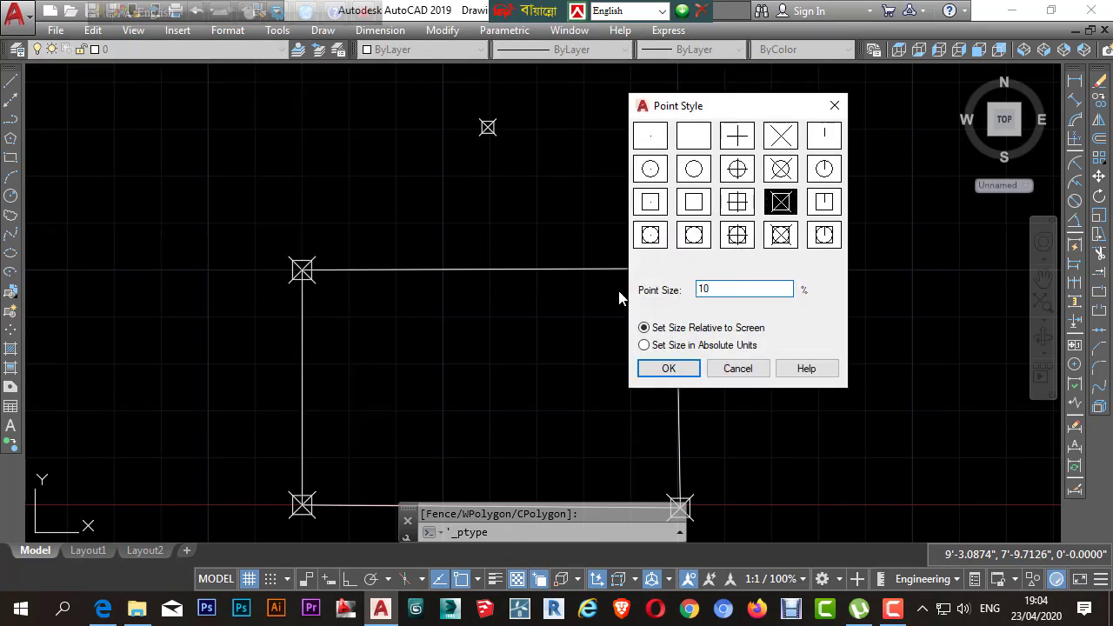
pyautogui.click(668, 368)
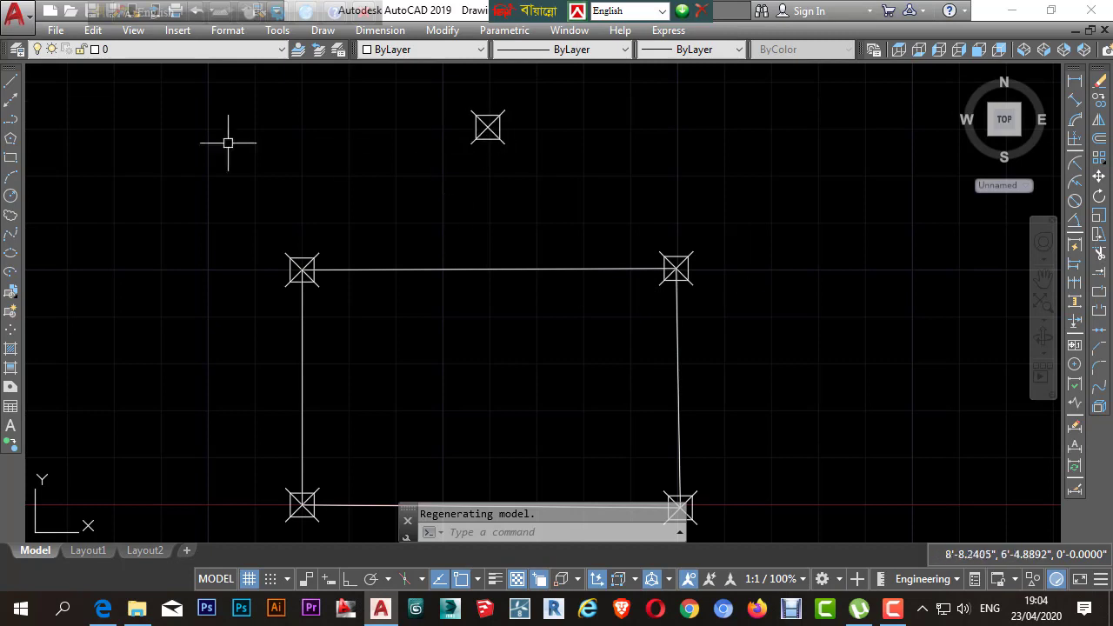
# Draw two roof lines from the outline's upper-left point through the apex point to its upper-right point
pyautogui.click(11, 80)
pyautogui.click(302, 269)
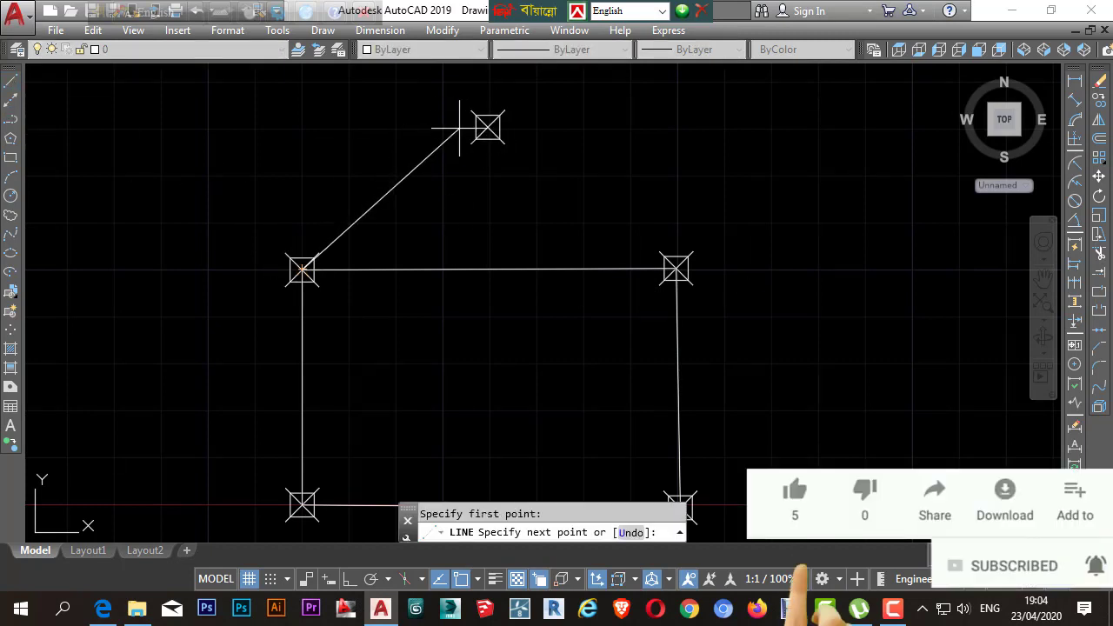
pyautogui.click(487, 126)
pyautogui.click(675, 268)
pyautogui.rightClick(675, 268)
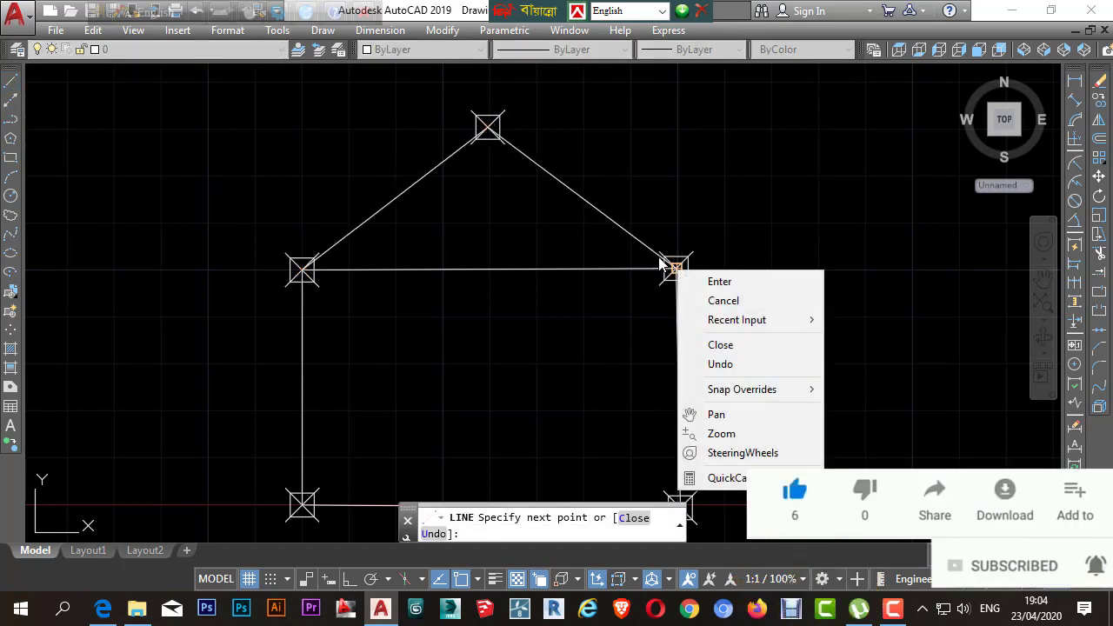
pyautogui.click(730, 282)
pyautogui.press('Escape')
pyautogui.moveTo(737, 267); pyautogui.dragTo(712, 230, button='middle')
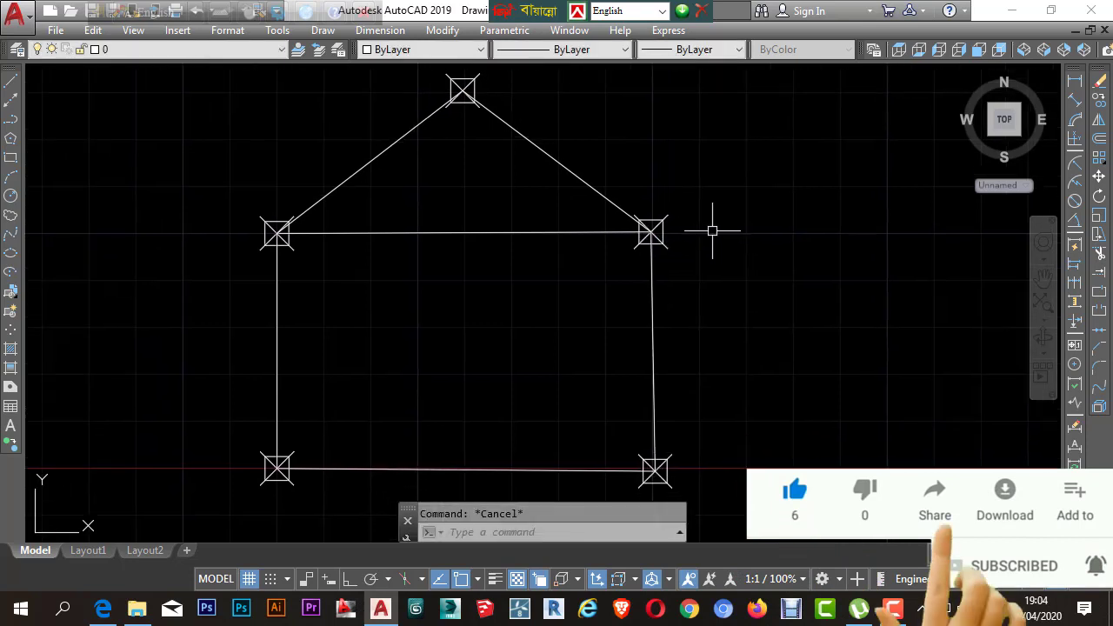
# Draw a closed four-sided shape with lines in the empty area beside the house's right wall, repeating the last Line command
pyautogui.scroll(-2, 712, 231)
pyautogui.rightClick(731, 233)
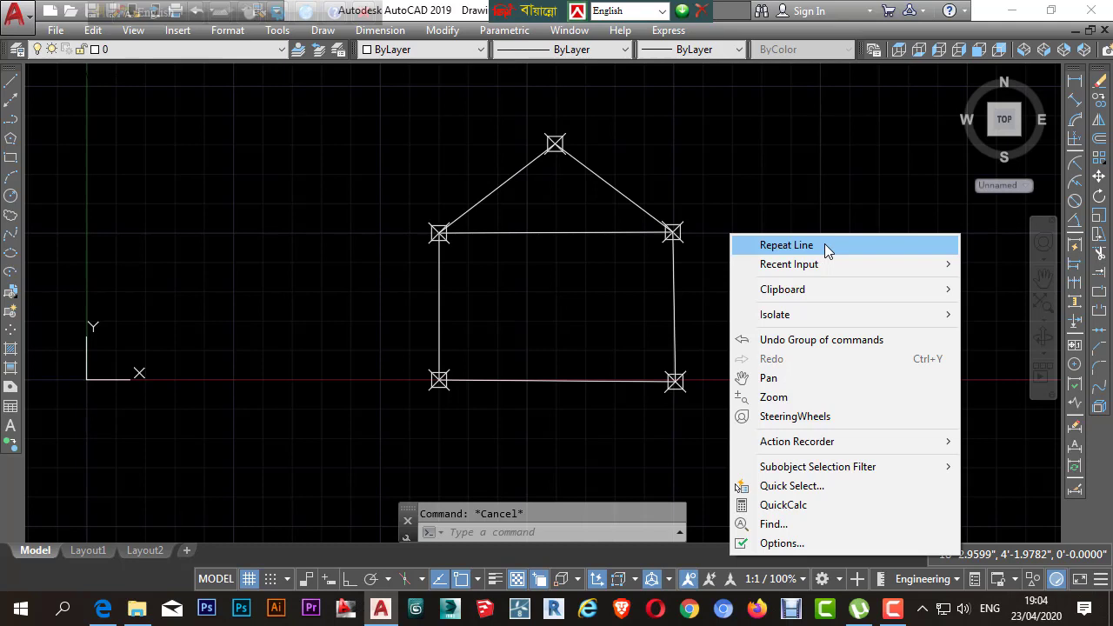
pyautogui.click(825, 247)
pyautogui.click(743, 233)
pyautogui.click(858, 142)
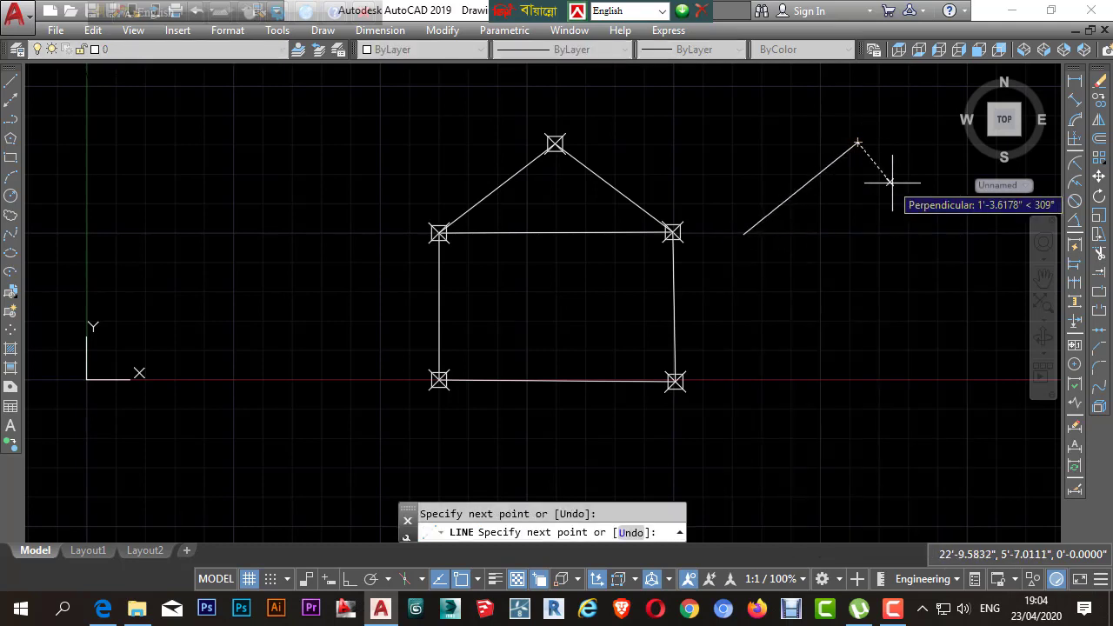
pyautogui.click(932, 235)
pyautogui.click(774, 265)
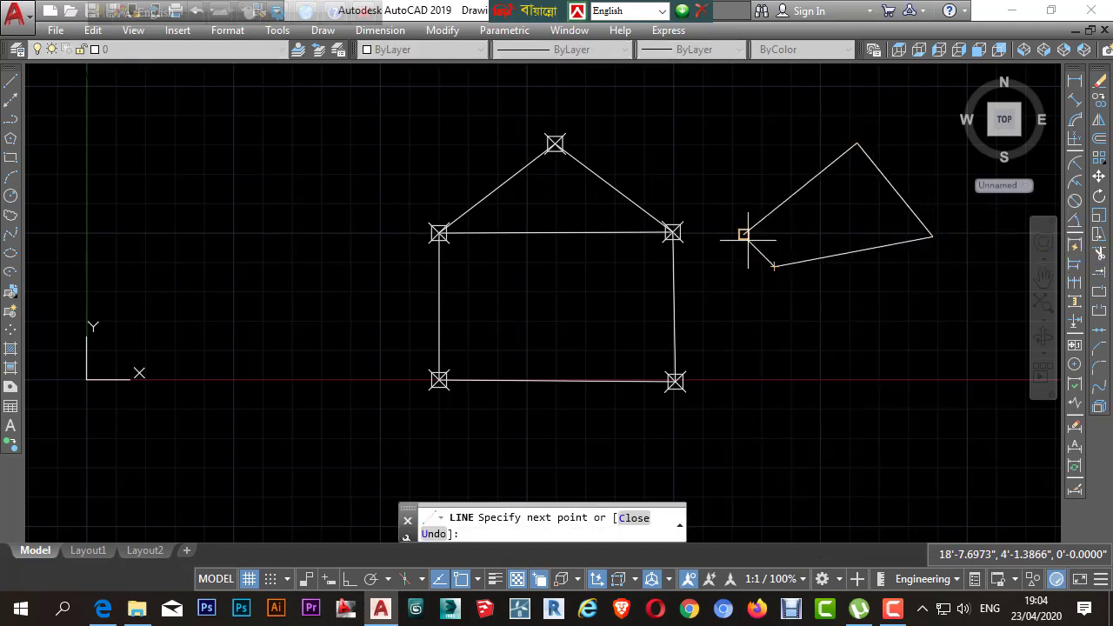
pyautogui.rightClick(747, 239)
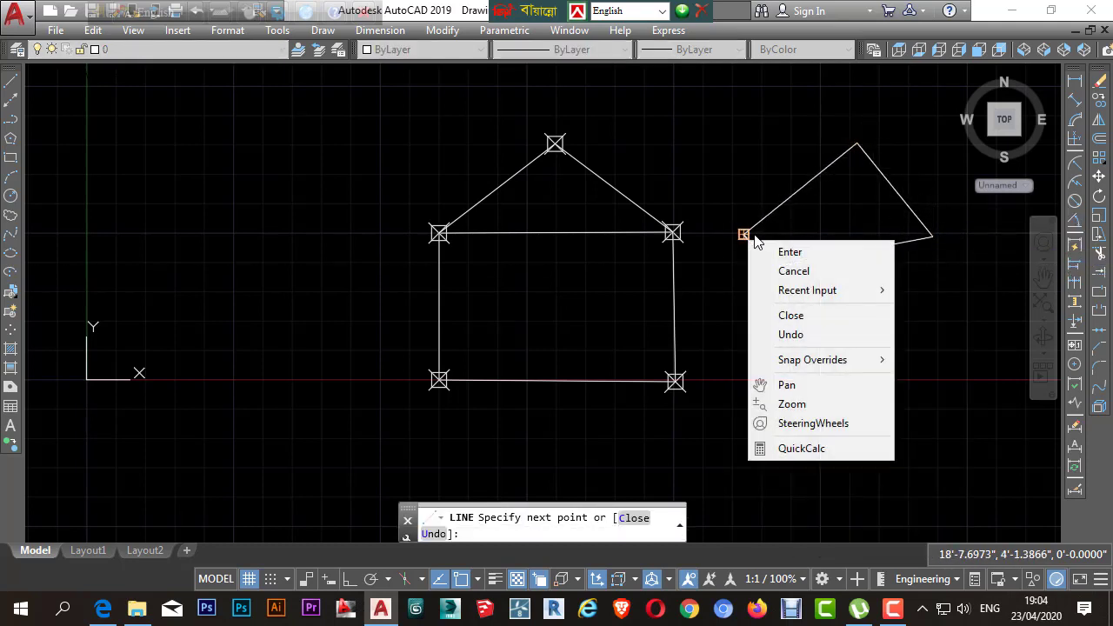
pyautogui.click(837, 252)
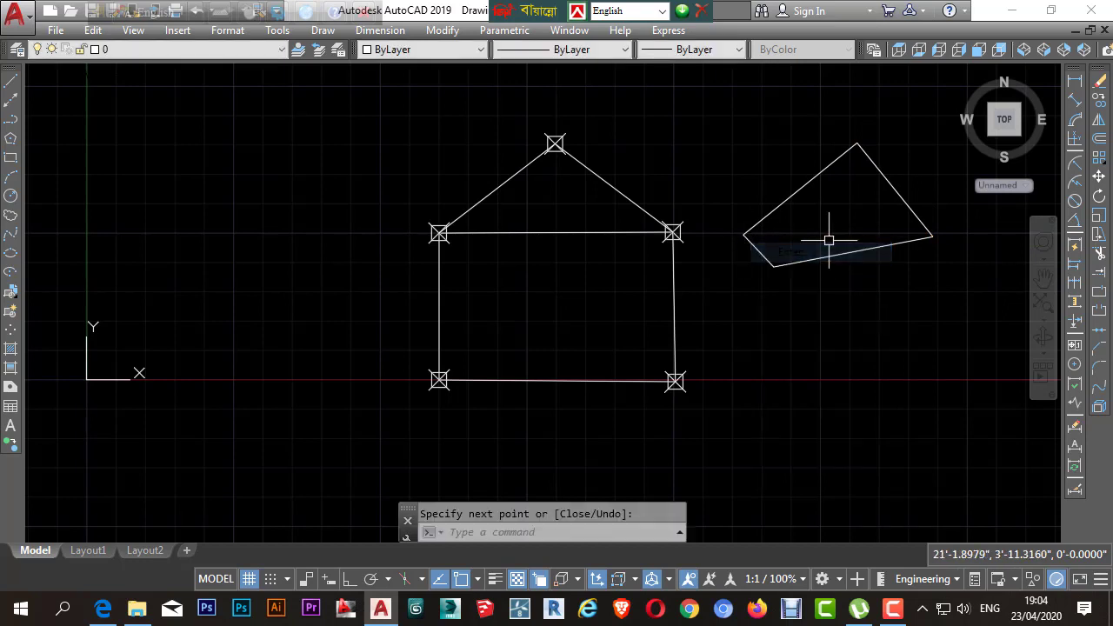
pyautogui.rightClick(597, 558)
pyautogui.click(580, 516)
pyautogui.press('Escape')
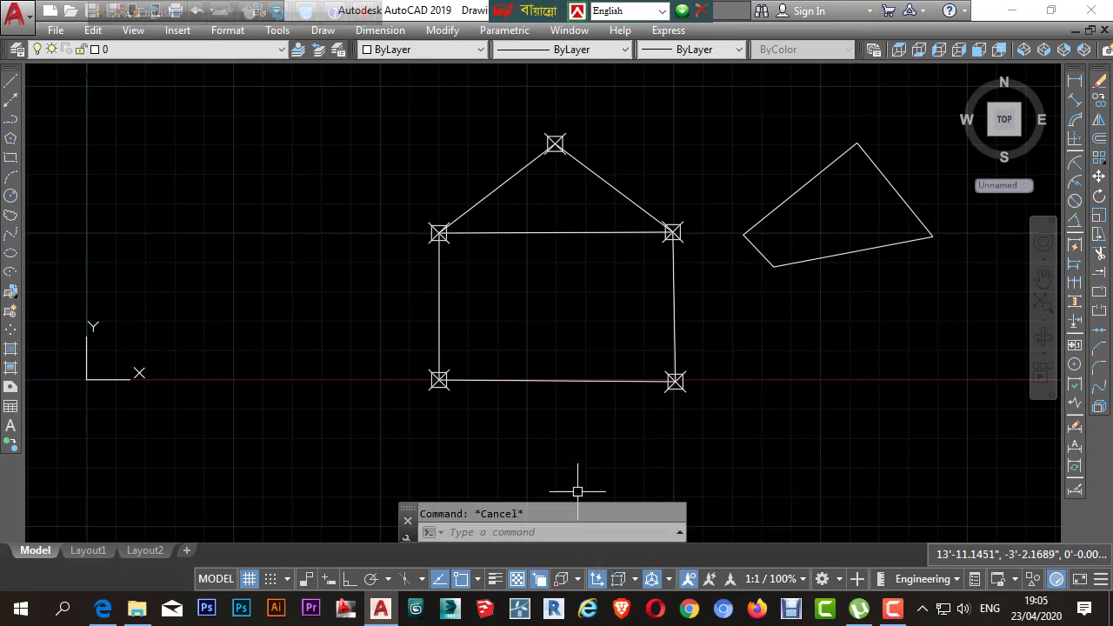
pyautogui.write('o')
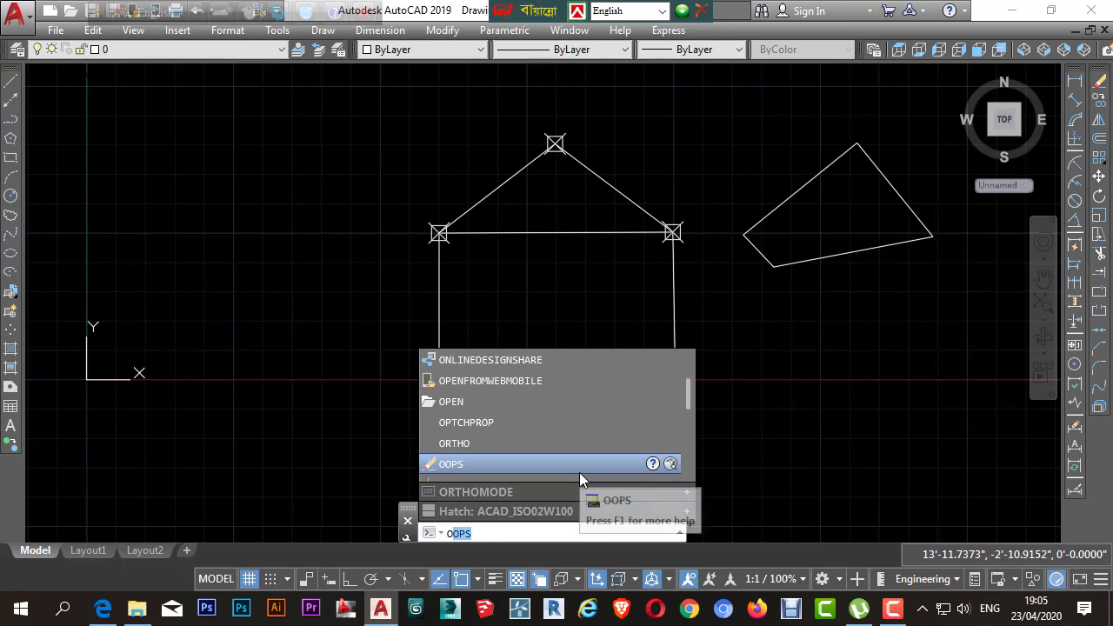
pyautogui.press('Down')
pyautogui.press('Up')
pyautogui.press('Up')
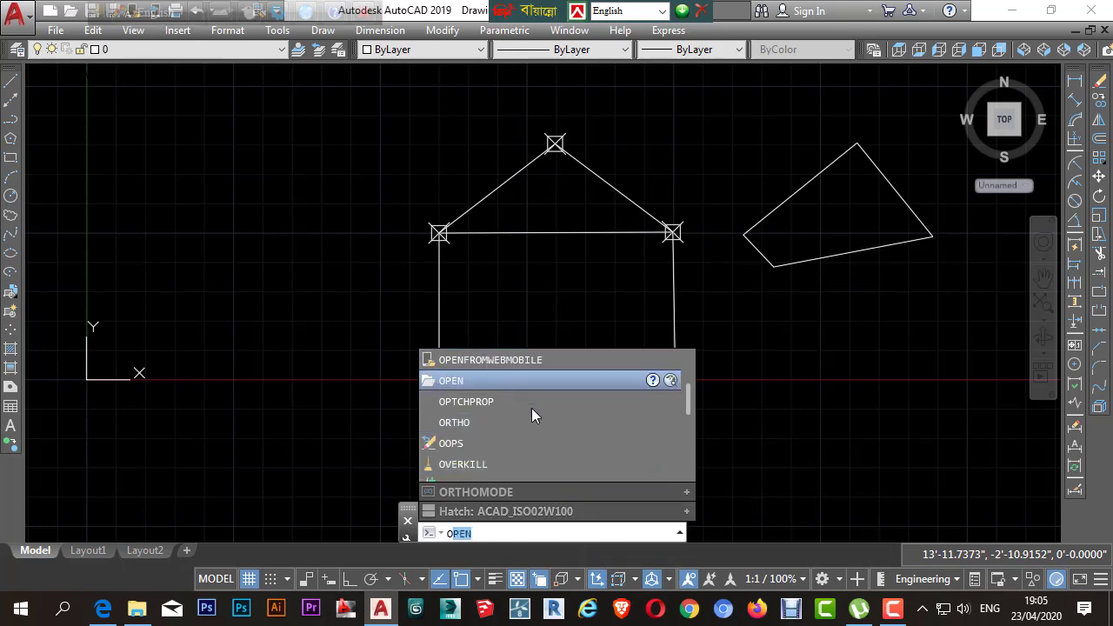
pyautogui.press('Escape')
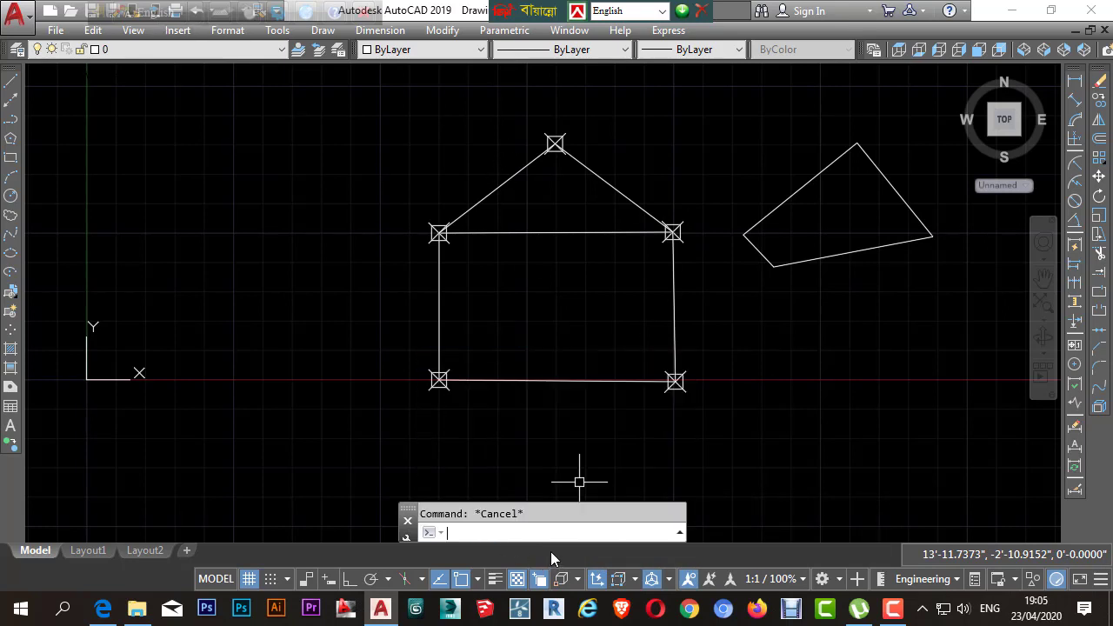
# Customize right-click in the options to repeat the last command in default and edit modes and act as ENTER in command mode
pyautogui.write('op')
pyautogui.press('Return')
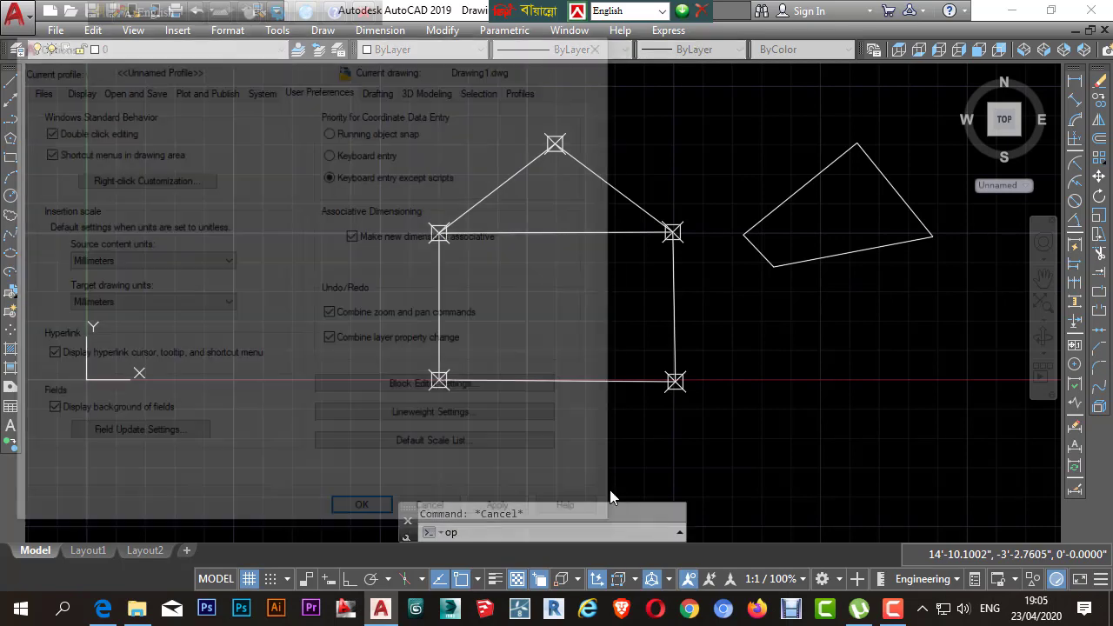
pyautogui.moveTo(440, 57); pyautogui.dragTo(687, 42)
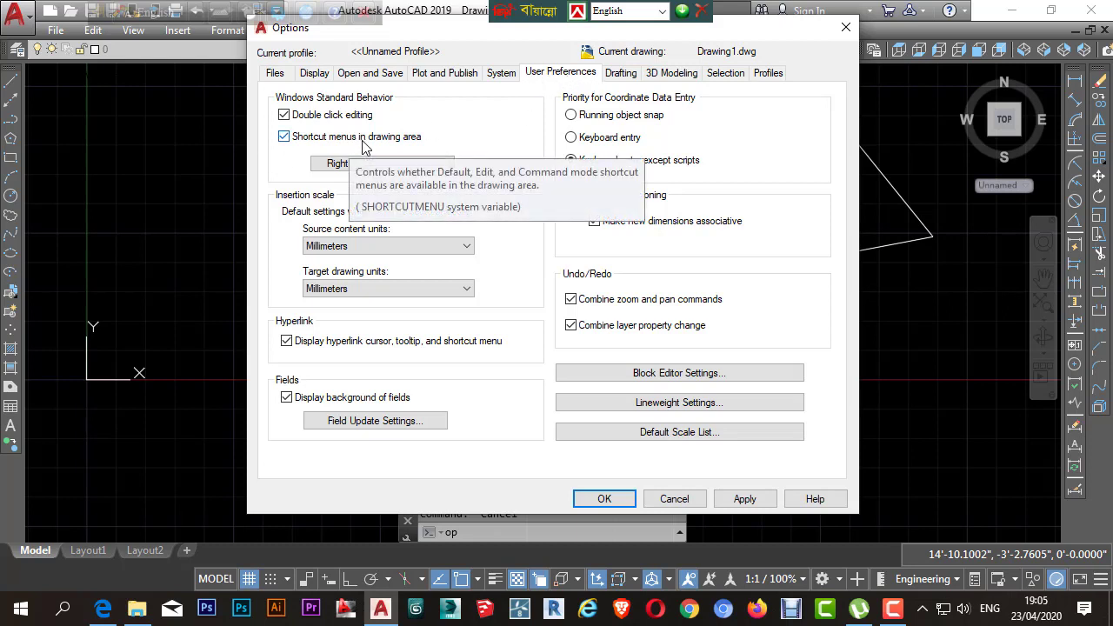
pyautogui.click(414, 145)
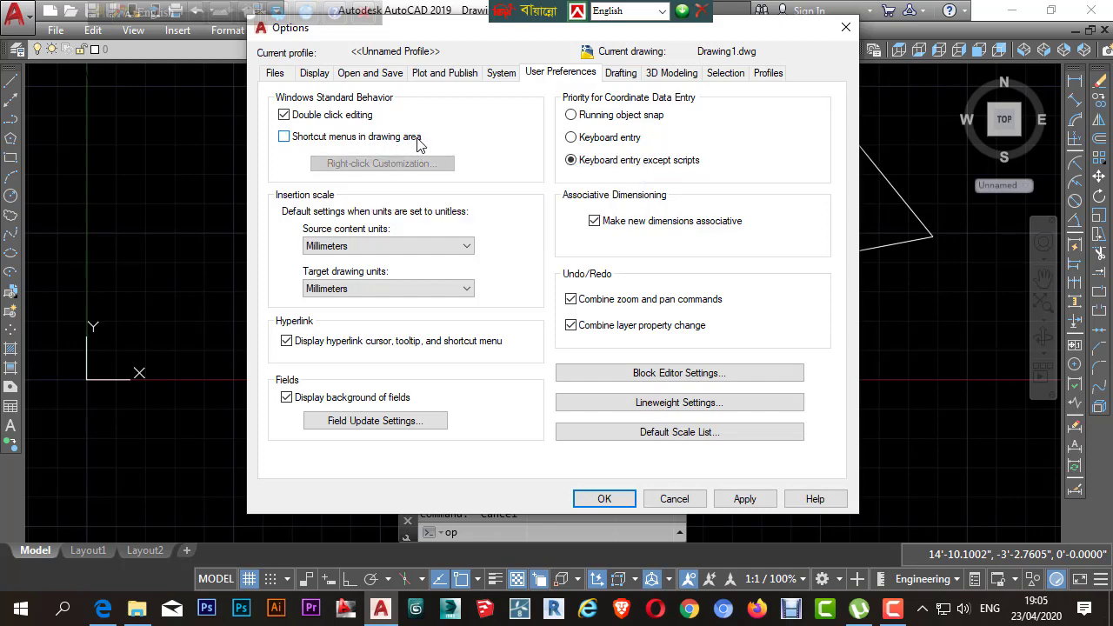
pyautogui.click(415, 144)
pyautogui.click(394, 167)
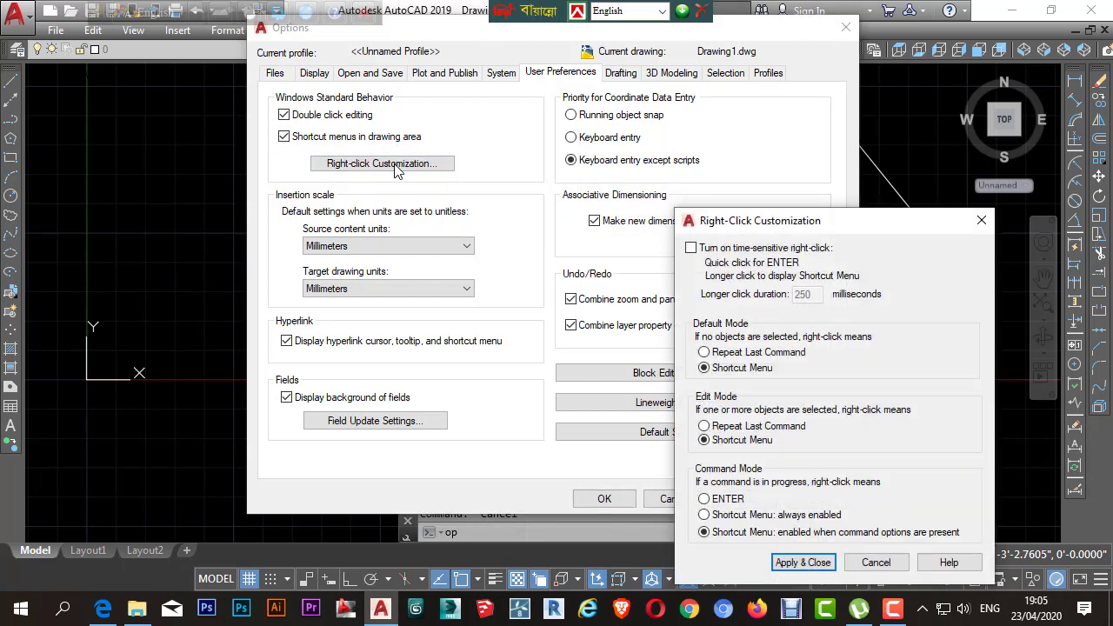
pyautogui.moveTo(837, 227); pyautogui.dragTo(589, 78)
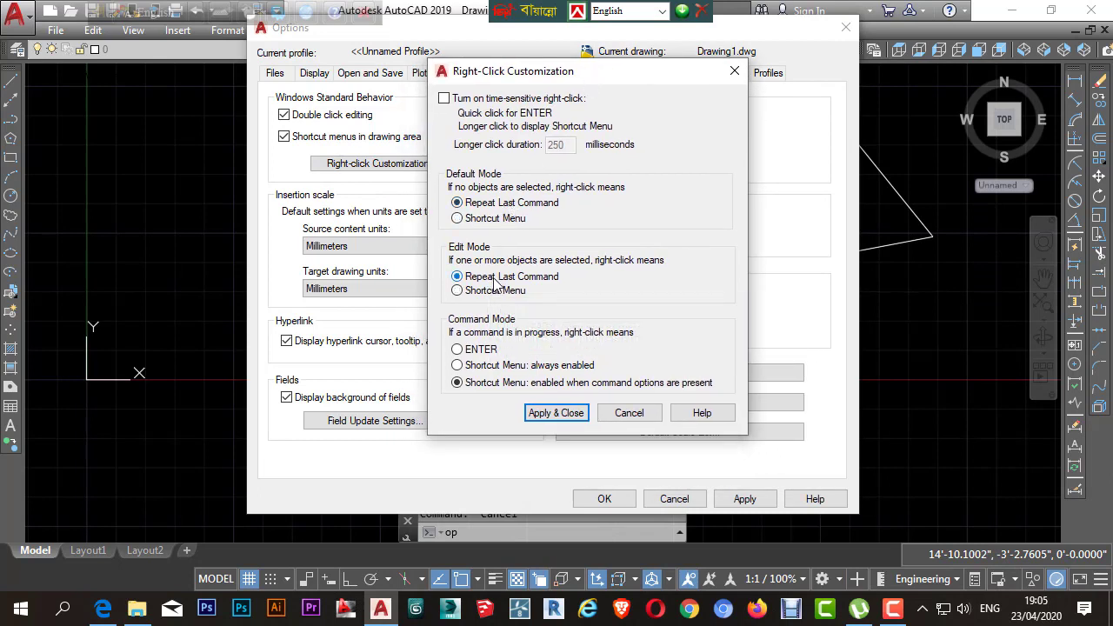
pyautogui.click(456, 348)
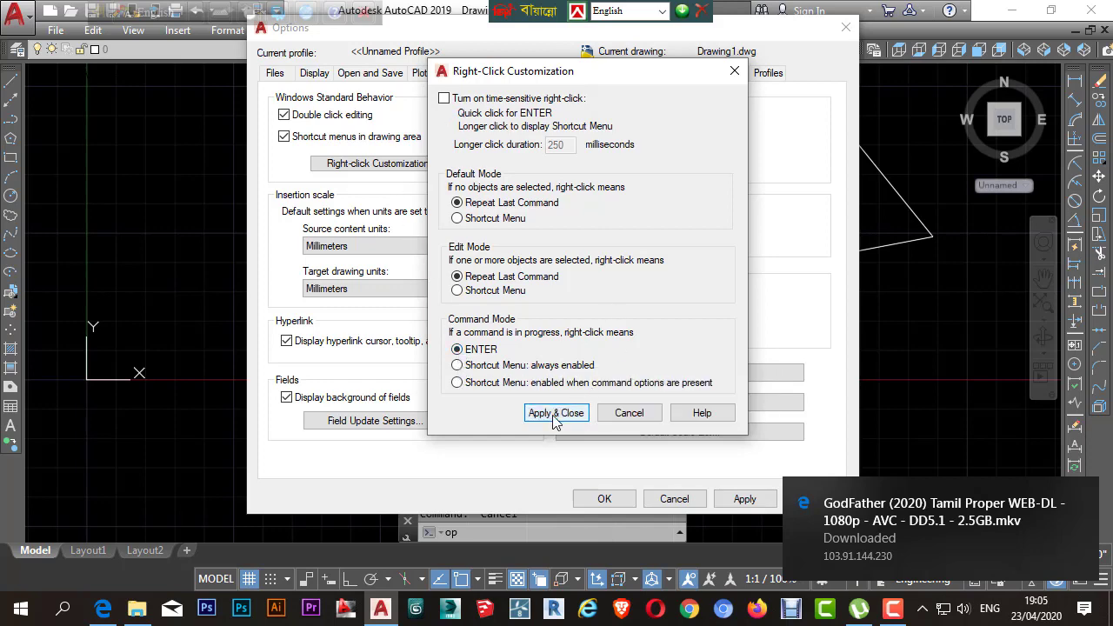
pyautogui.click(554, 413)
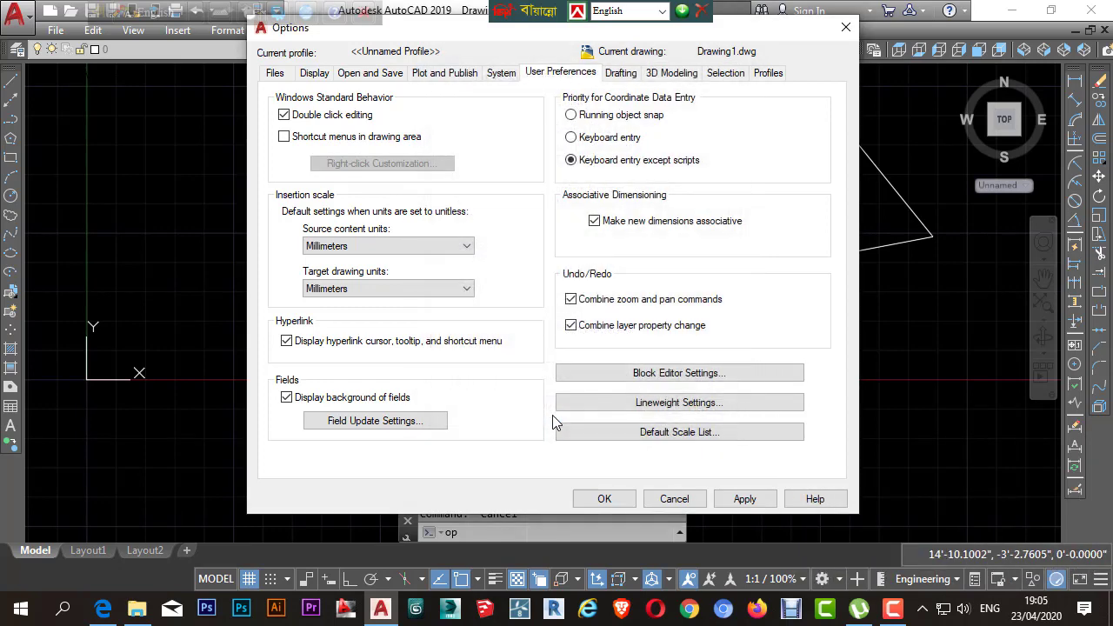
pyautogui.click(745, 499)
pyautogui.click(604, 499)
pyautogui.click(364, 281)
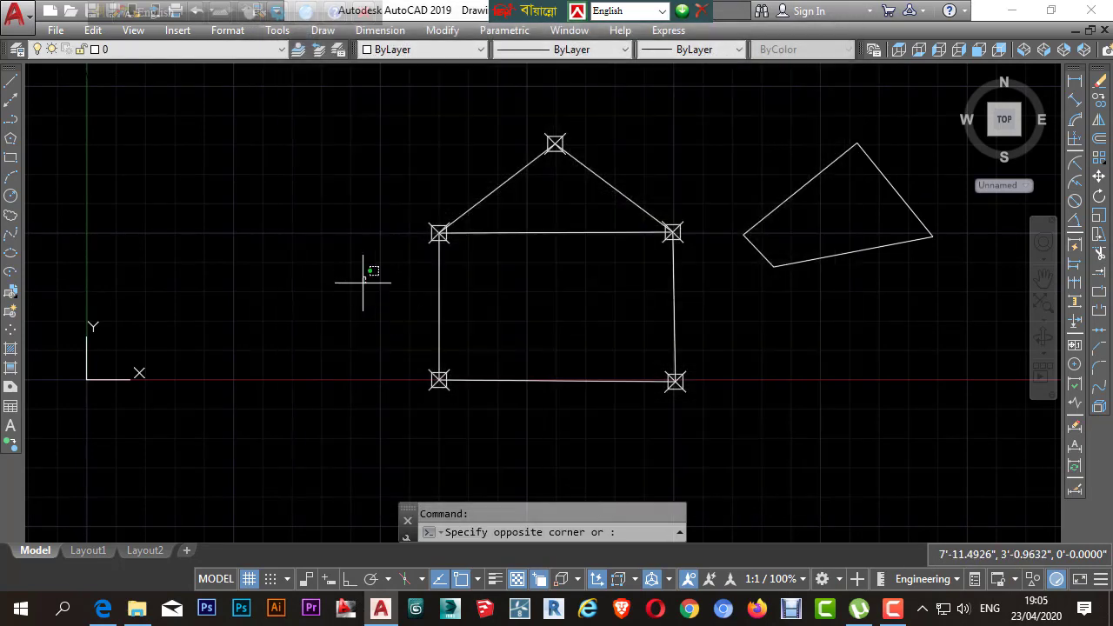
pyautogui.click(100, 194)
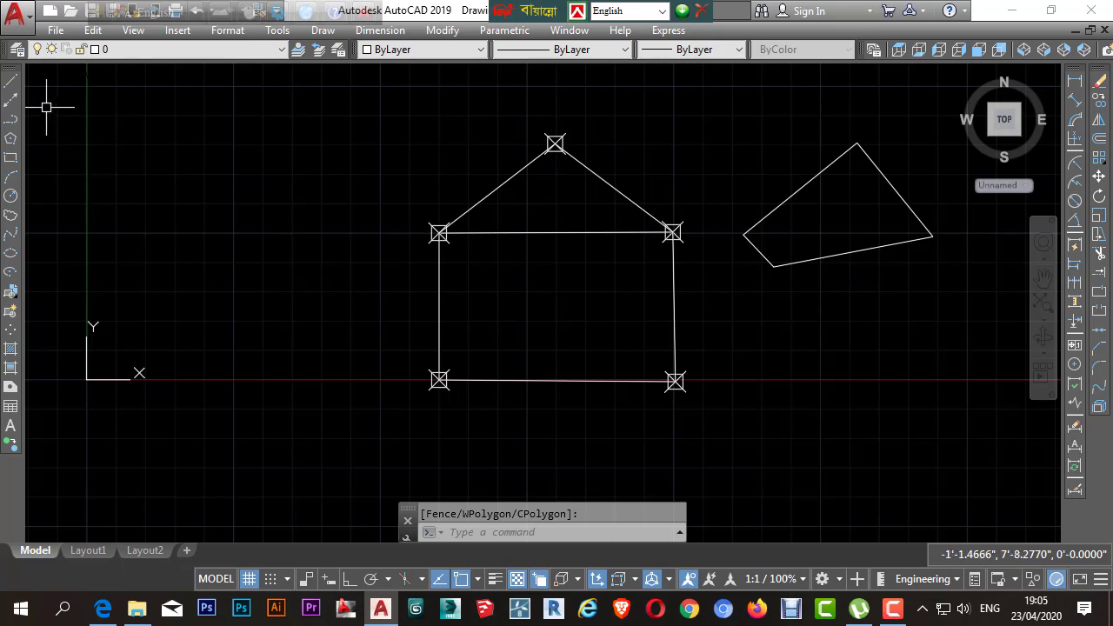
pyautogui.press('Escape')
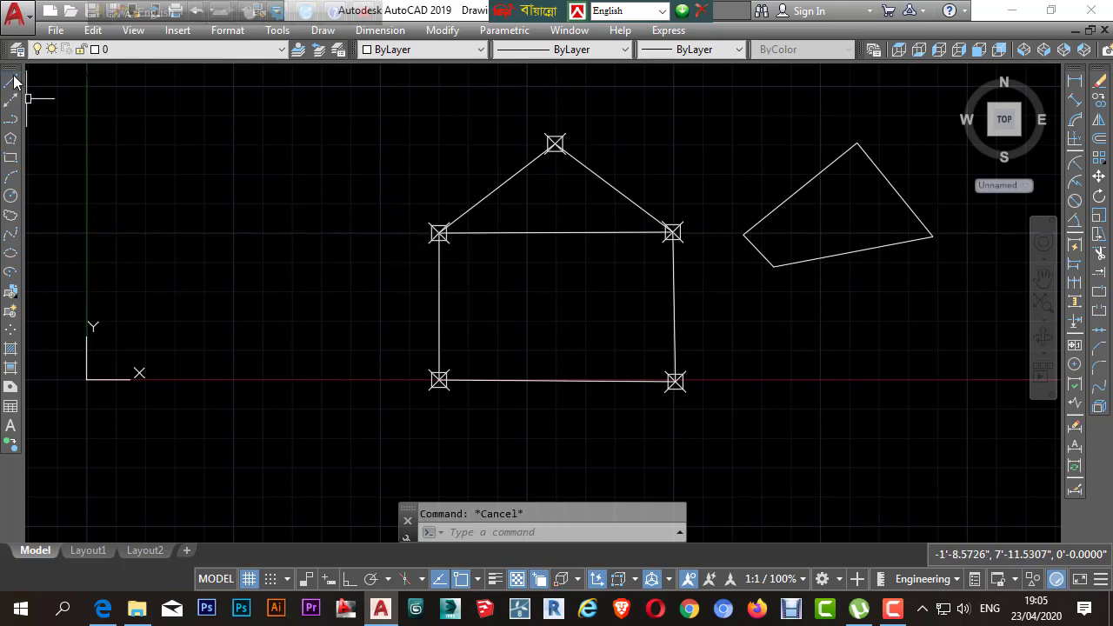
# Draw two connected lines forming an open peak in the empty area beside the house's left wall
pyautogui.click(13, 81)
pyautogui.click(223, 279)
pyautogui.click(351, 177)
pyautogui.click(391, 248)
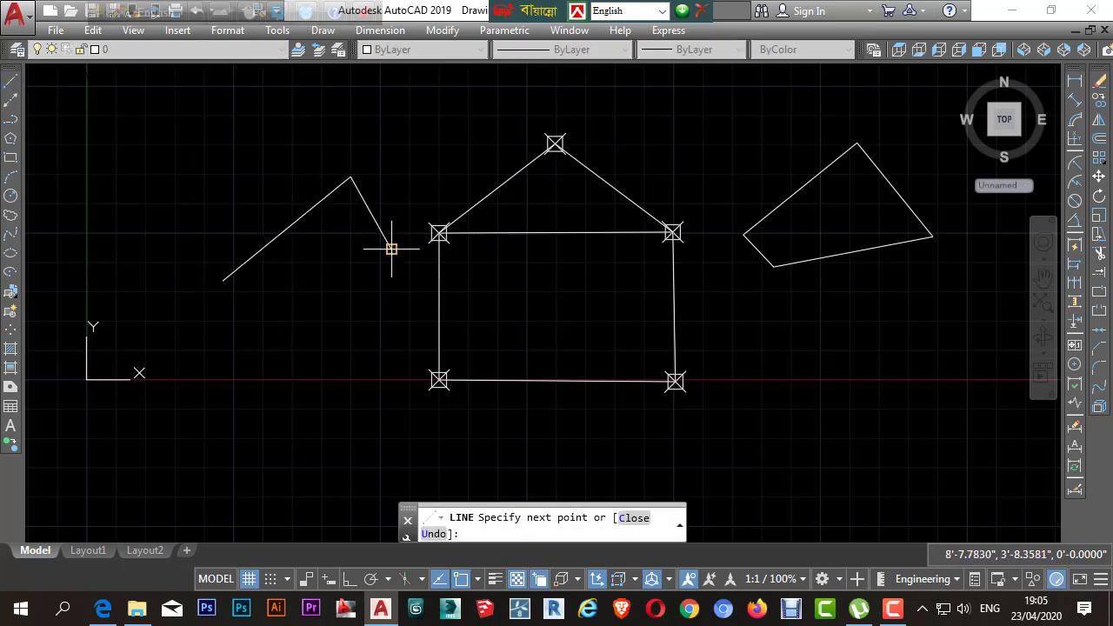
pyautogui.press('Return')
# Repeat the Line command and draw a small closed four-sided shape below the open peak
pyautogui.press('Return')
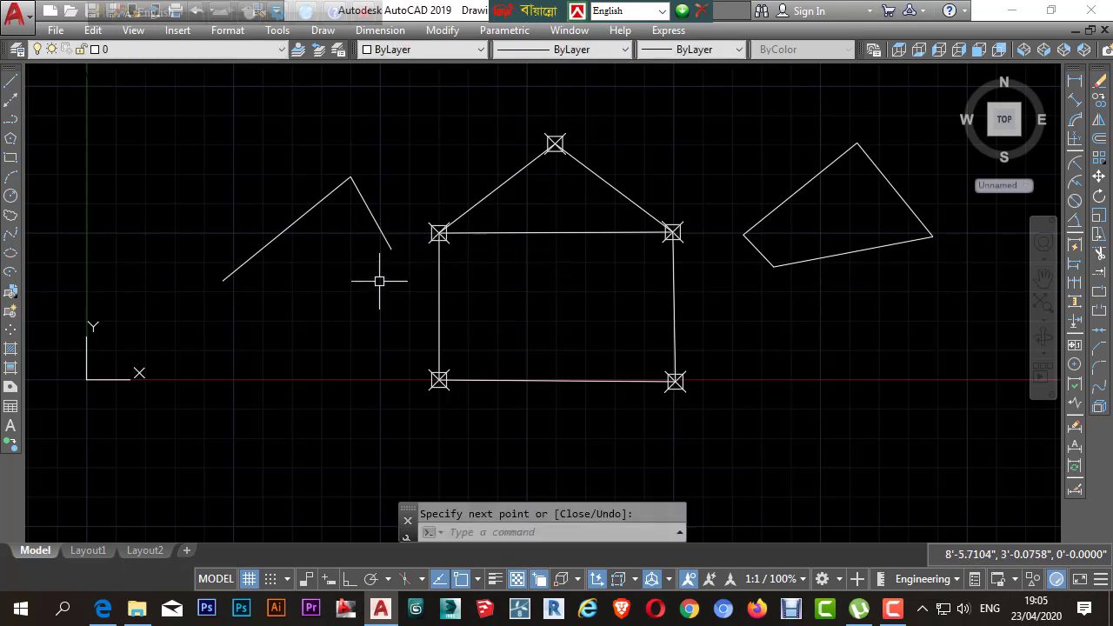
pyautogui.click(389, 281)
pyautogui.click(323, 332)
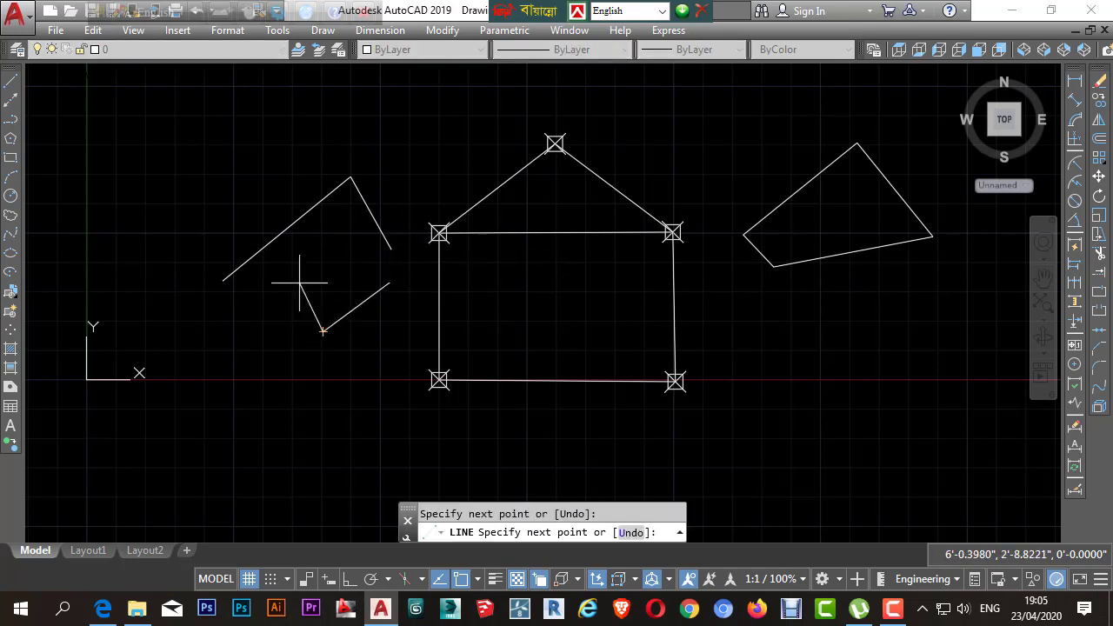
pyautogui.click(299, 281)
pyautogui.click(363, 263)
pyautogui.click(390, 282)
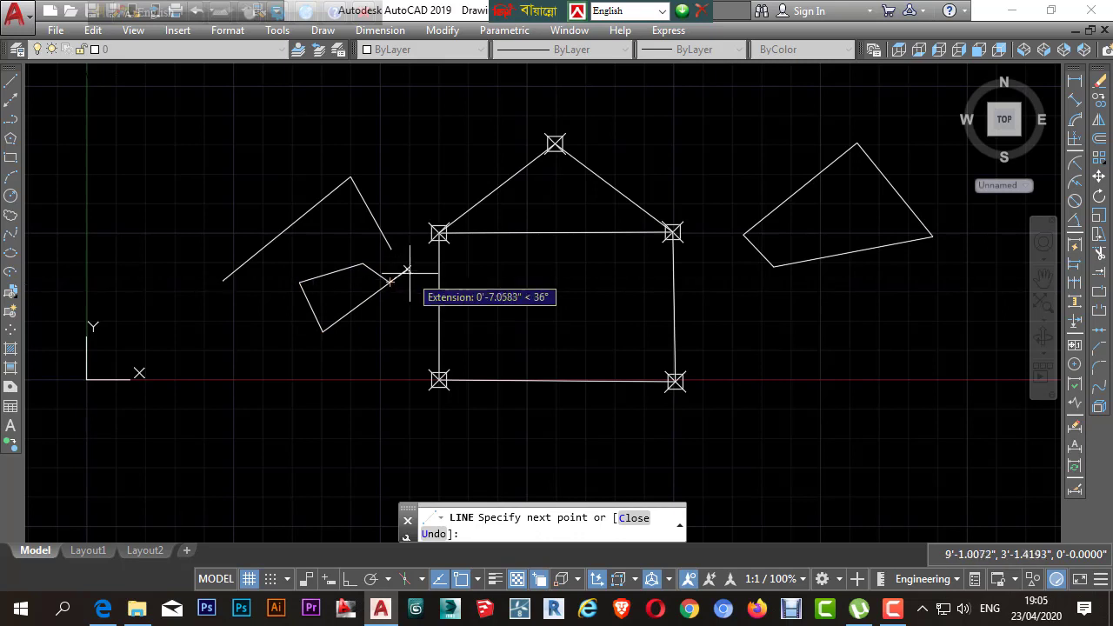
pyautogui.press('Return')
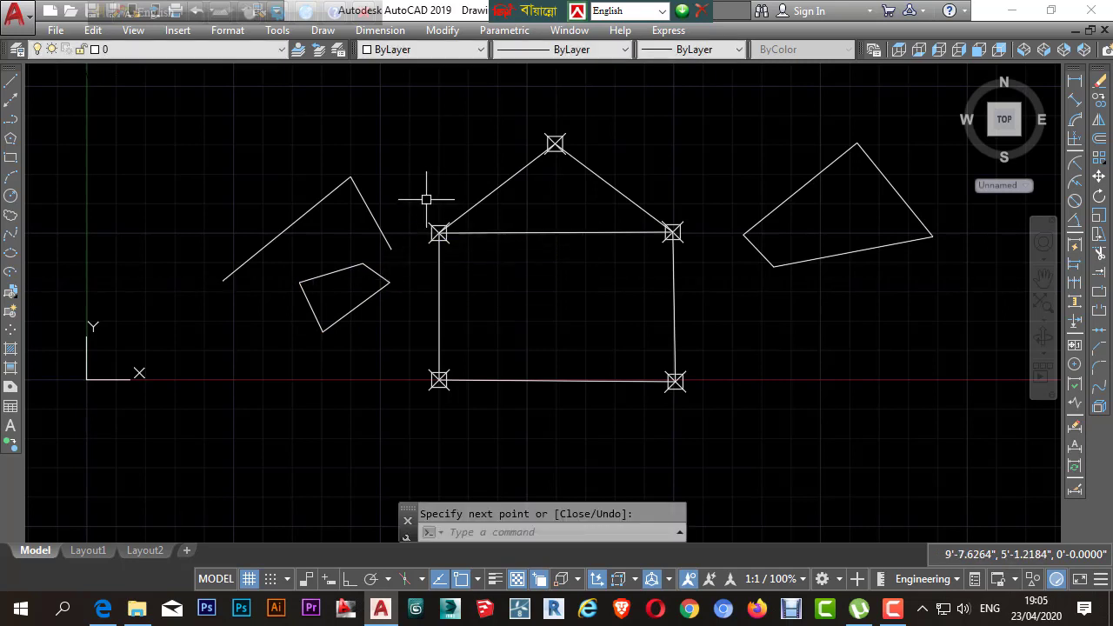
pyautogui.press('Escape')
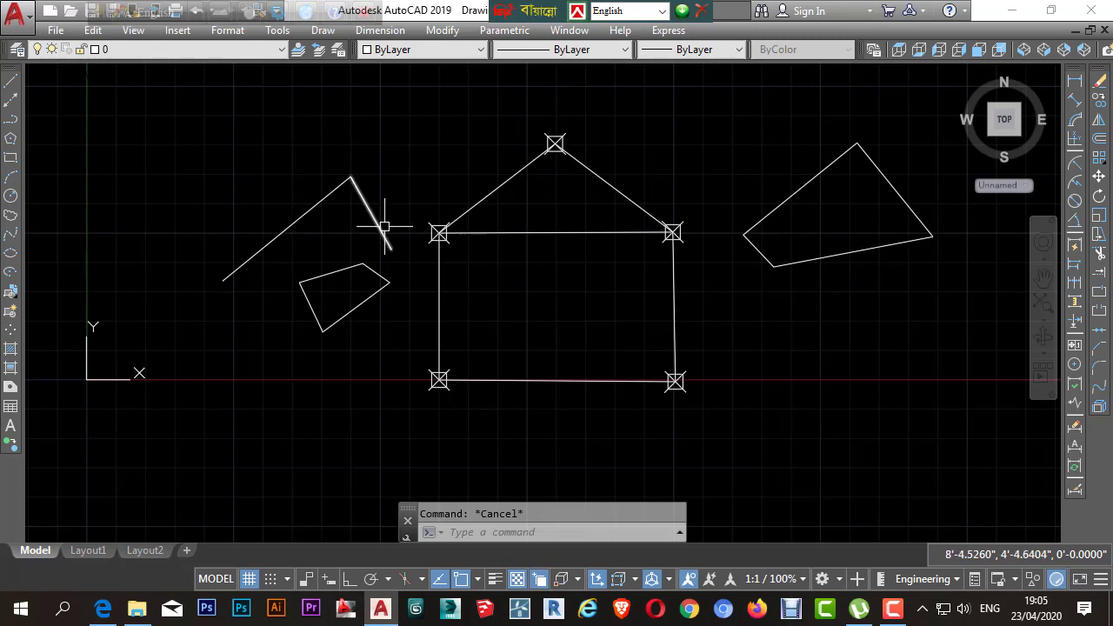
pyautogui.scroll(-3, 377, 223)
pyautogui.click(293, 172)
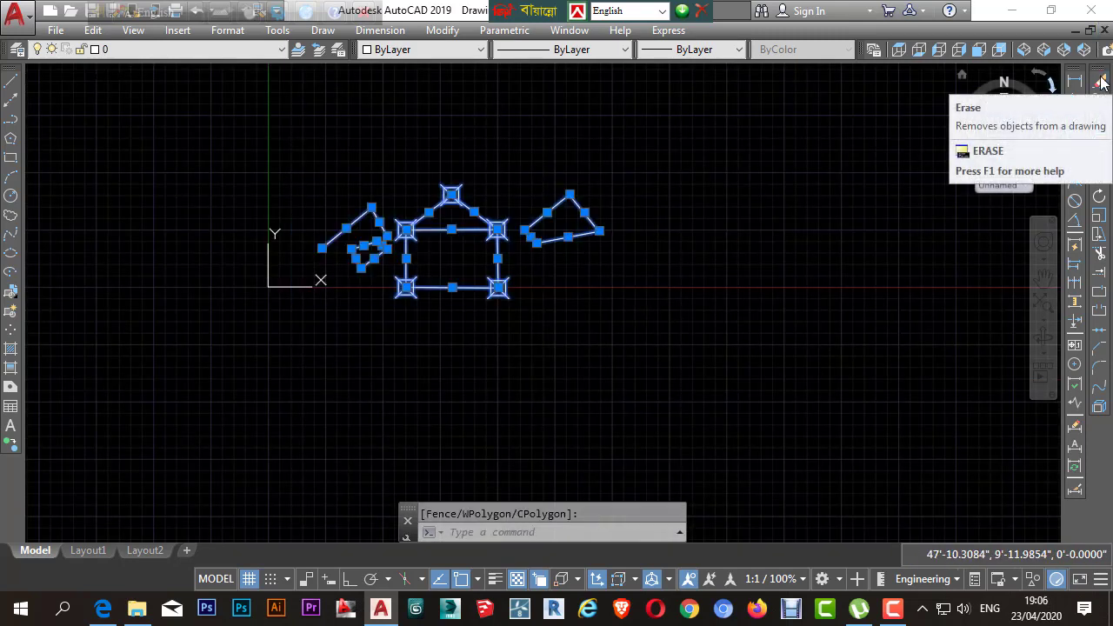
pyautogui.press('Escape')
pyautogui.scroll(4, 621, 253)
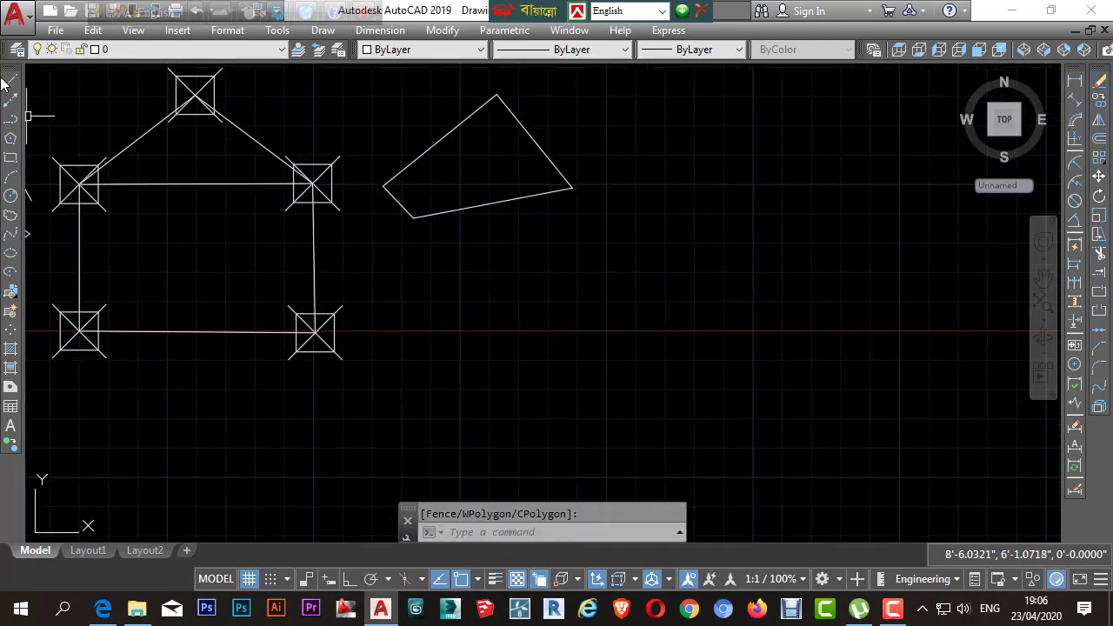
pyautogui.click(11, 80)
pyautogui.scroll(-2, 611, 325)
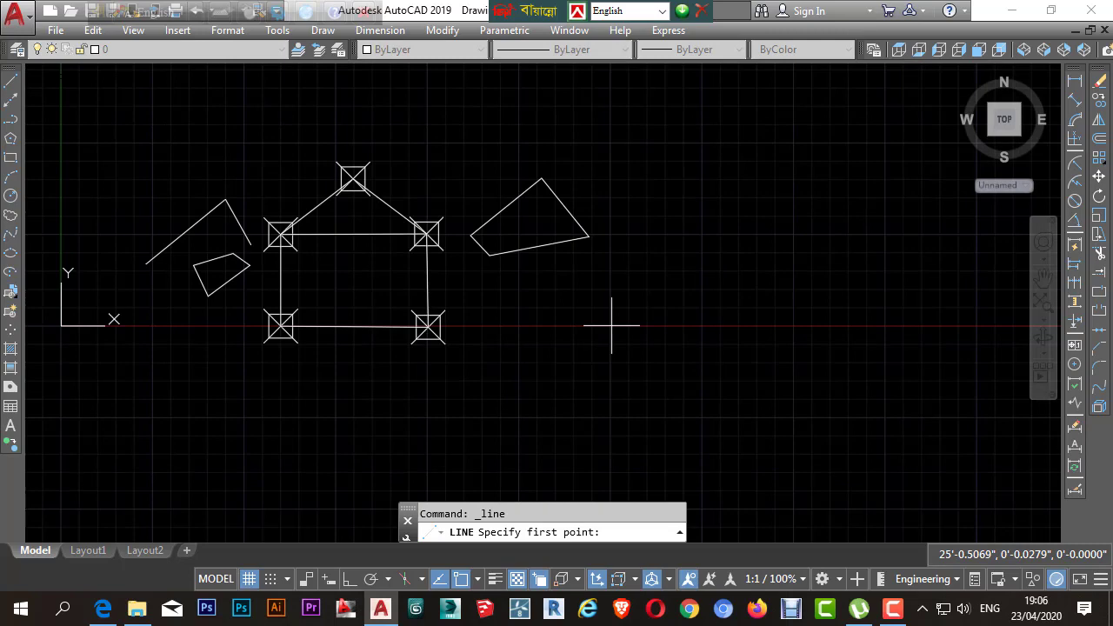
pyautogui.press('Escape')
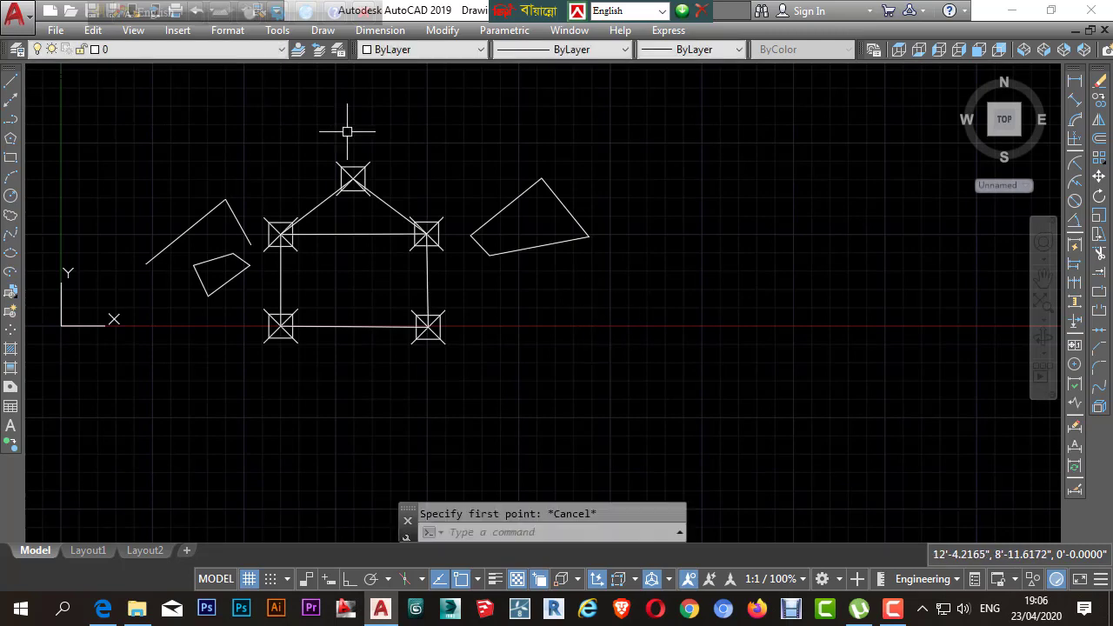
pyautogui.scroll(4, 311, 229)
pyautogui.click(492, 281)
pyautogui.scroll(-4, 492, 281)
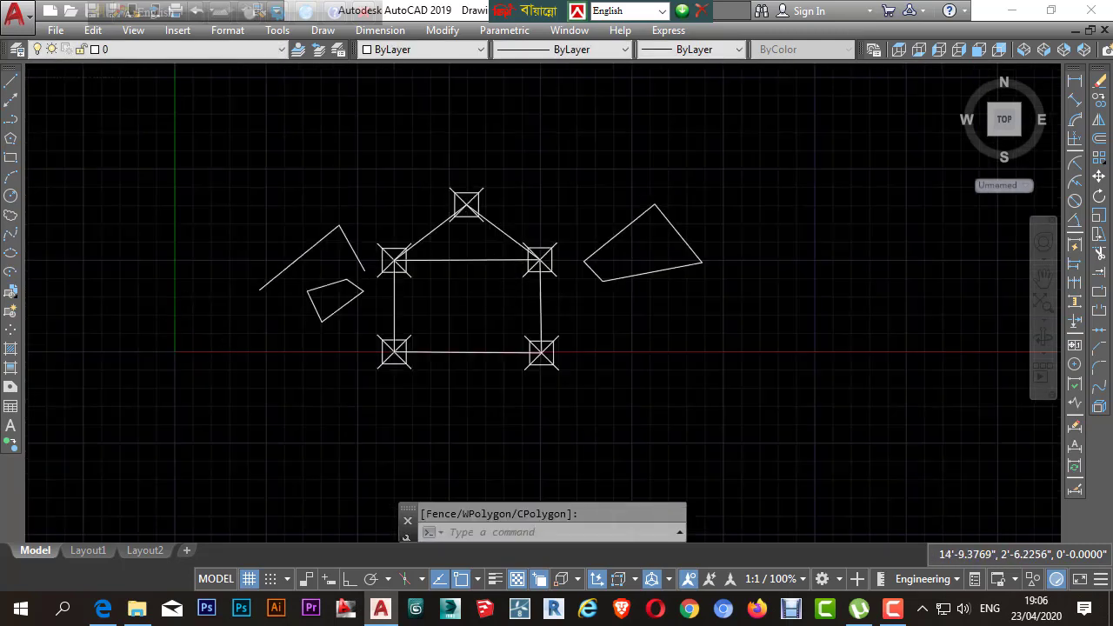
pyautogui.scroll(2, 499, 296)
pyautogui.press('Escape')
pyautogui.doubleClick(497, 293)
pyautogui.scroll(-4, 472, 291)
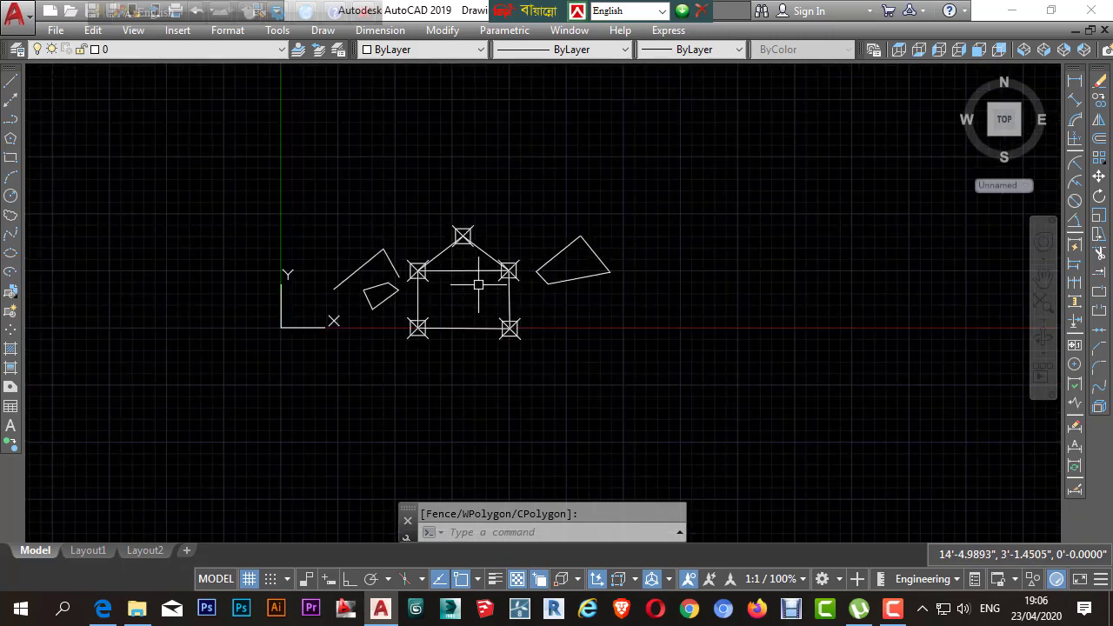
pyautogui.scroll(4, 406, 284)
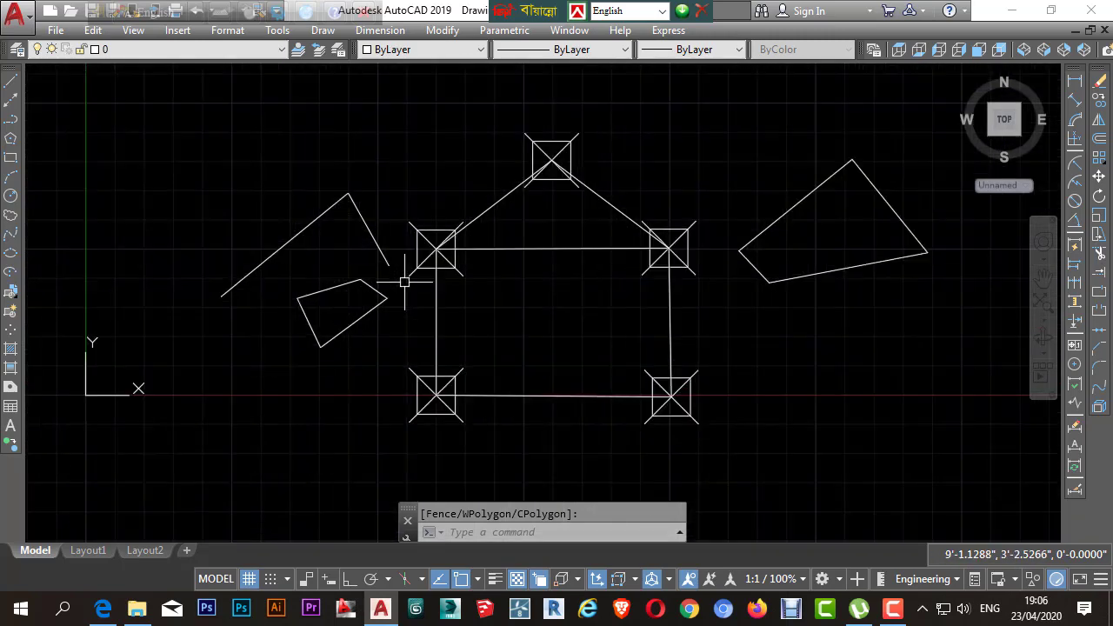
pyautogui.press('Escape')
# Select the house outline, its points and all the other line shapes, and erase them from the drawing
pyautogui.scroll(-8, 504, 354)
pyautogui.click(622, 391)
pyautogui.click(367, 272)
pyautogui.scroll(6, 565, 376)
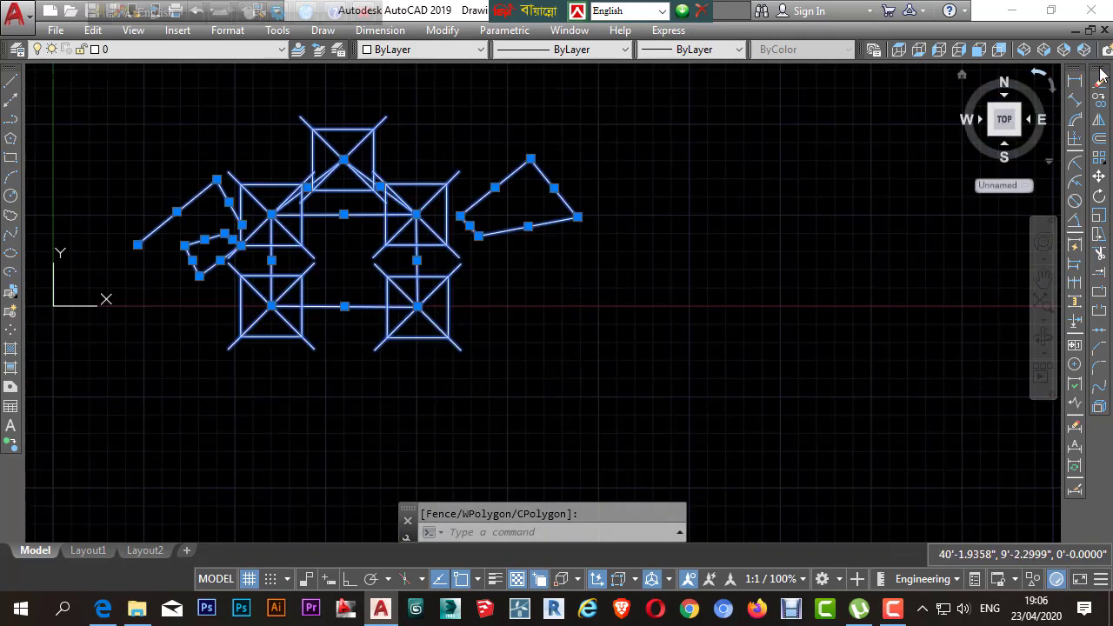
pyautogui.press('Delete')
pyautogui.doubleClick(506, 295)
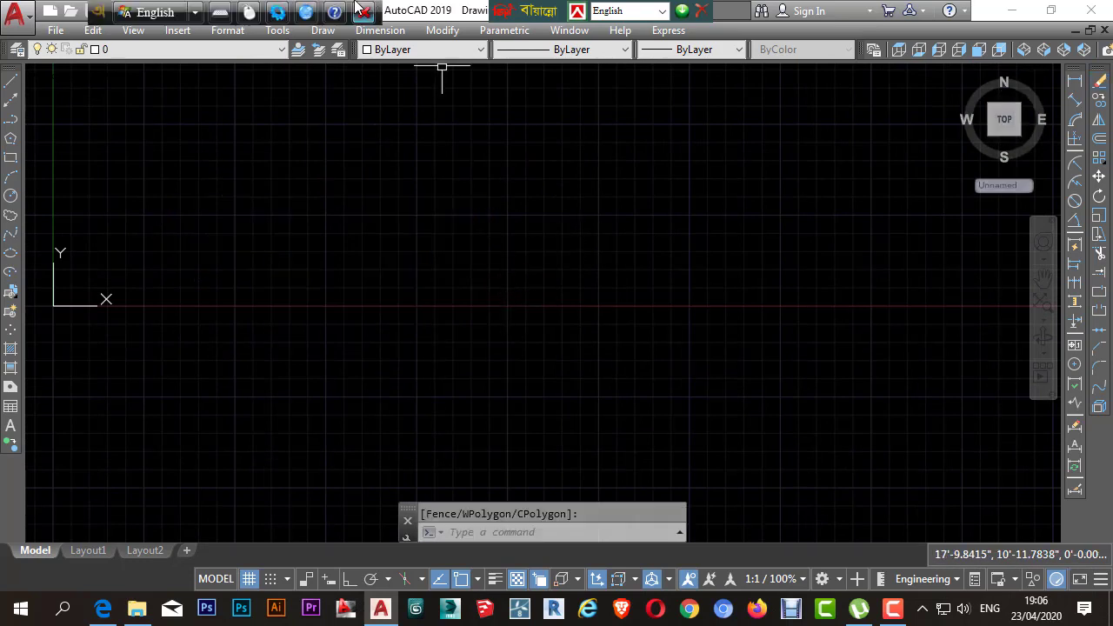
pyautogui.press('Escape')
pyautogui.doubleClick(480, 292)
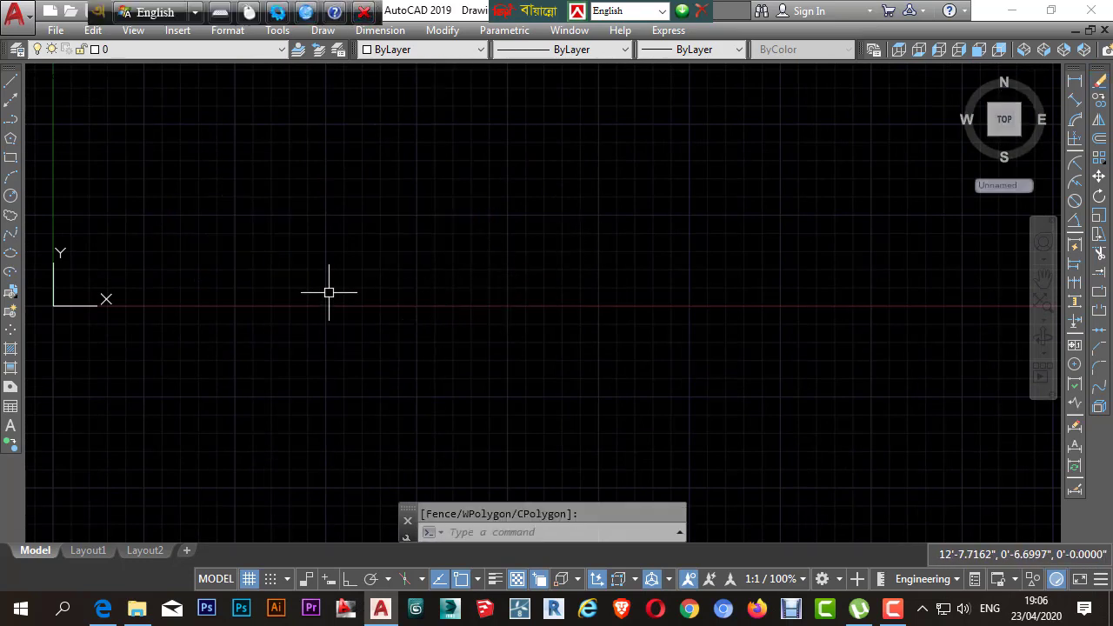
# Draw fifteen rays with the Ray command, fanning out in all directions from one start point on the X axis
pyautogui.write('R')
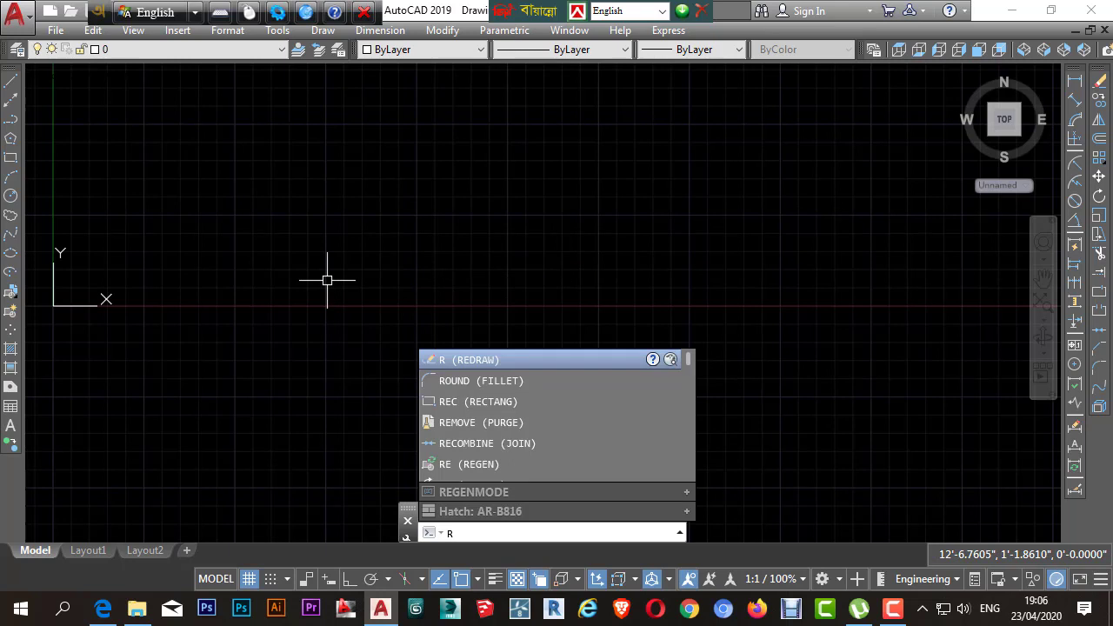
pyautogui.write('ay')
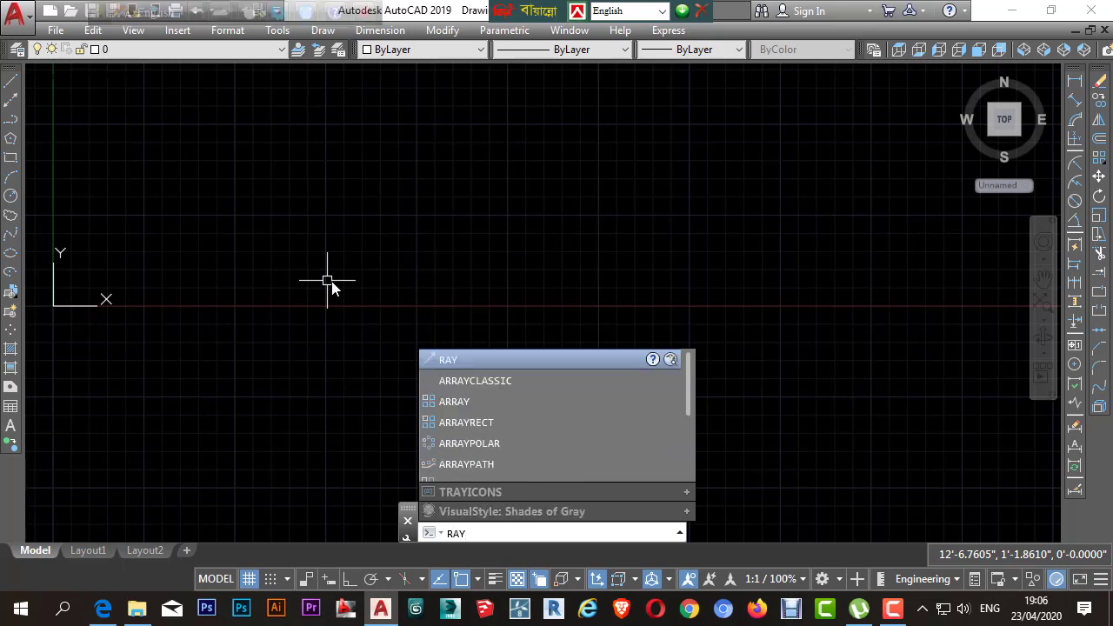
pyautogui.press('Return')
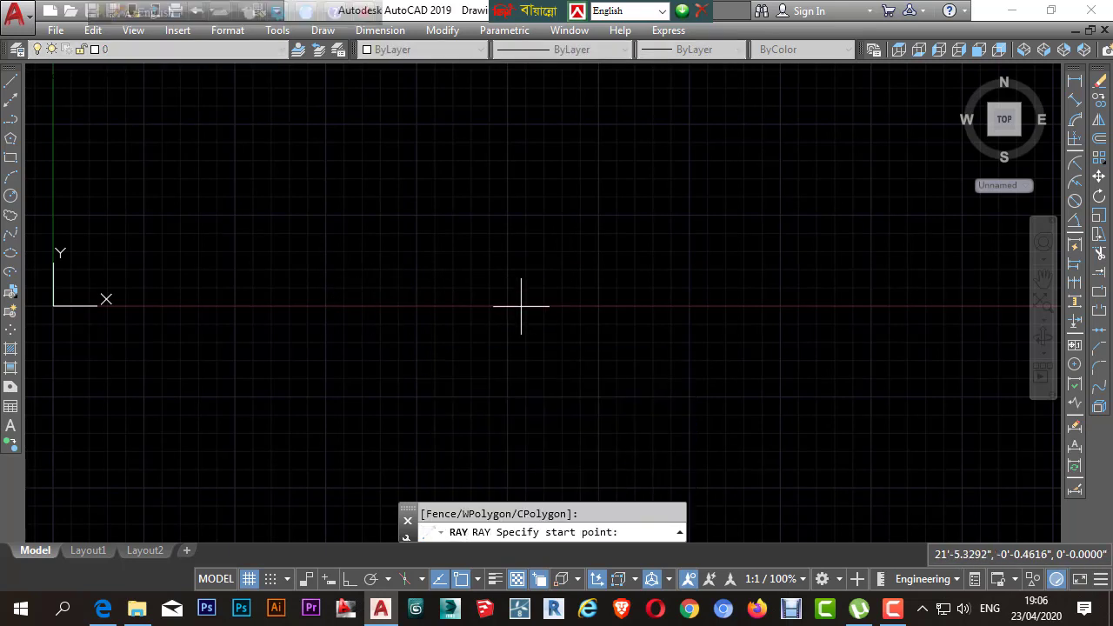
pyautogui.click(521, 305)
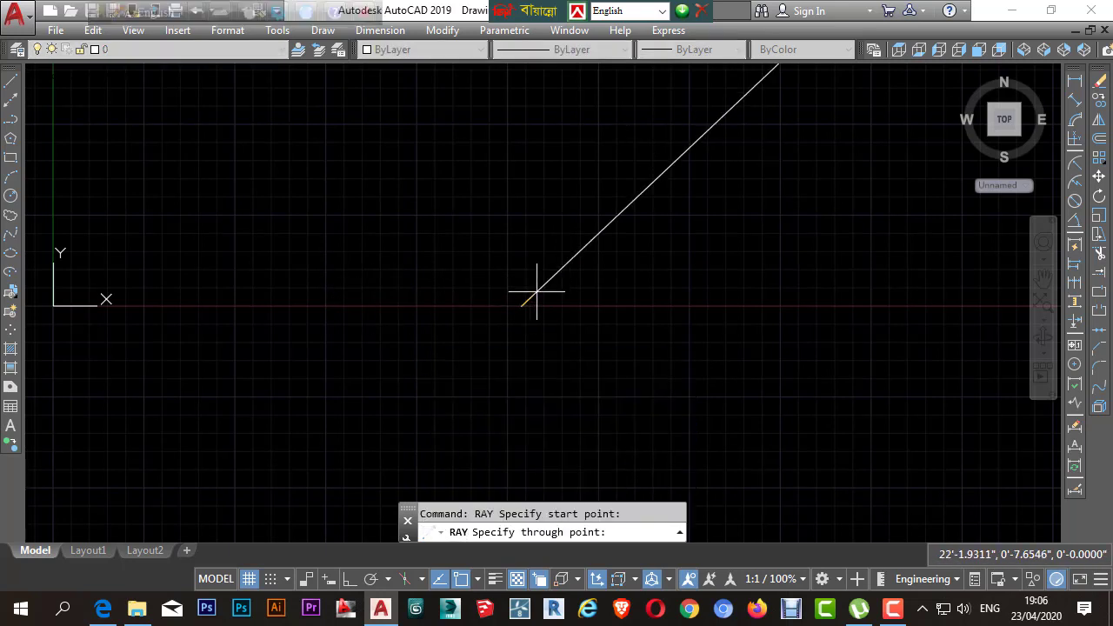
pyautogui.click(591, 232)
pyautogui.click(675, 269)
pyautogui.click(720, 328)
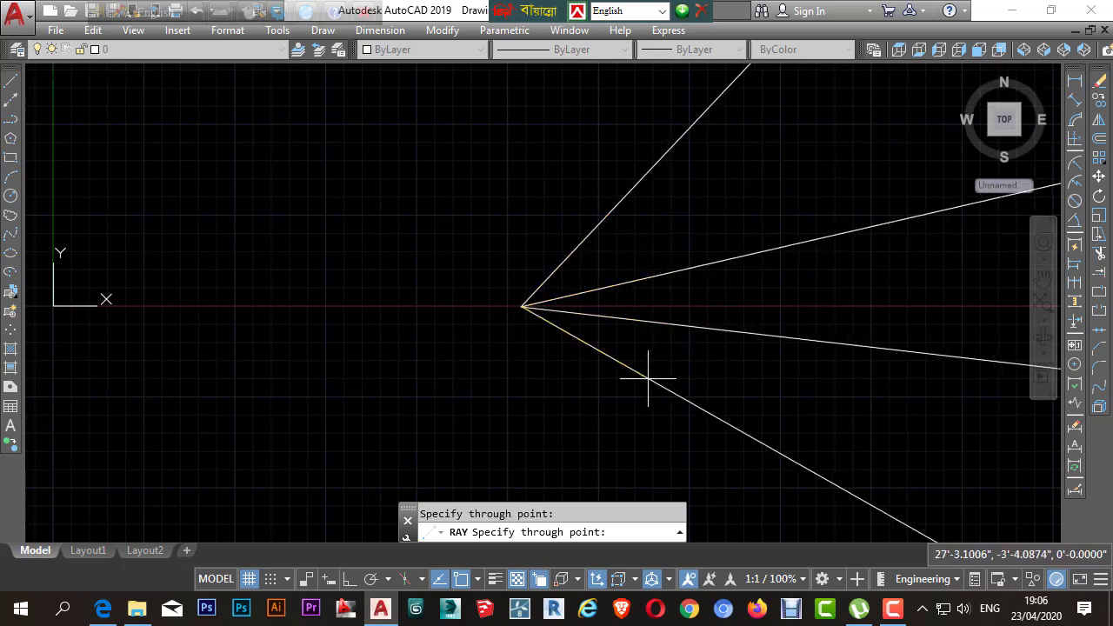
pyautogui.click(643, 382)
pyautogui.click(546, 377)
pyautogui.click(497, 382)
pyautogui.click(469, 365)
pyautogui.click(434, 333)
pyautogui.click(426, 307)
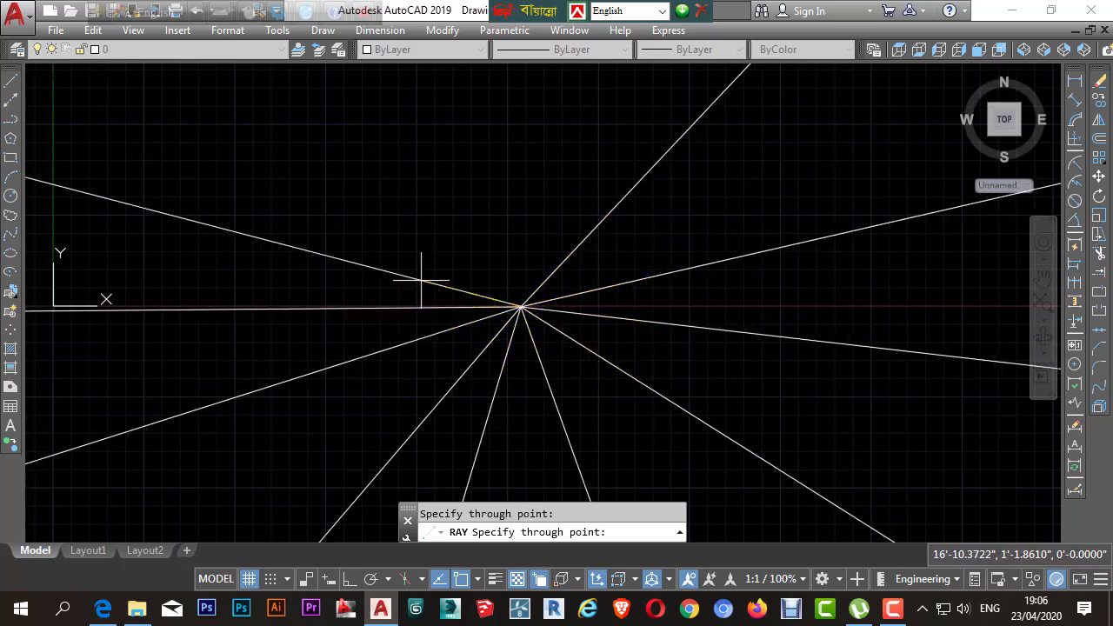
pyautogui.click(421, 280)
pyautogui.click(427, 250)
pyautogui.click(446, 232)
pyautogui.click(503, 209)
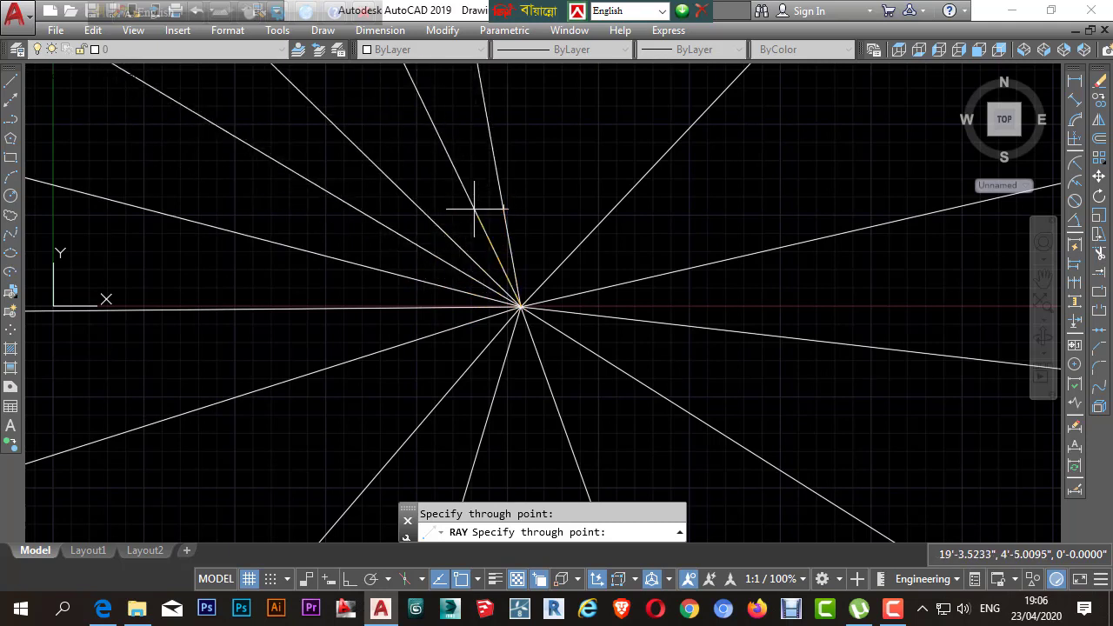
pyautogui.click(474, 208)
pyautogui.click(551, 179)
pyautogui.press('Return')
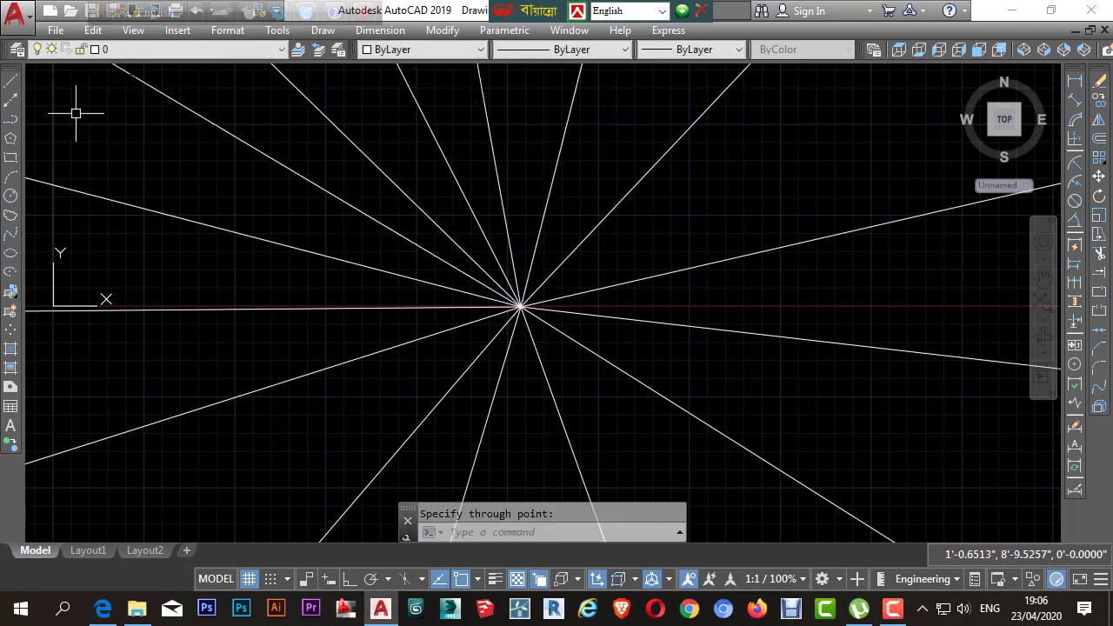
pyautogui.press('Escape')
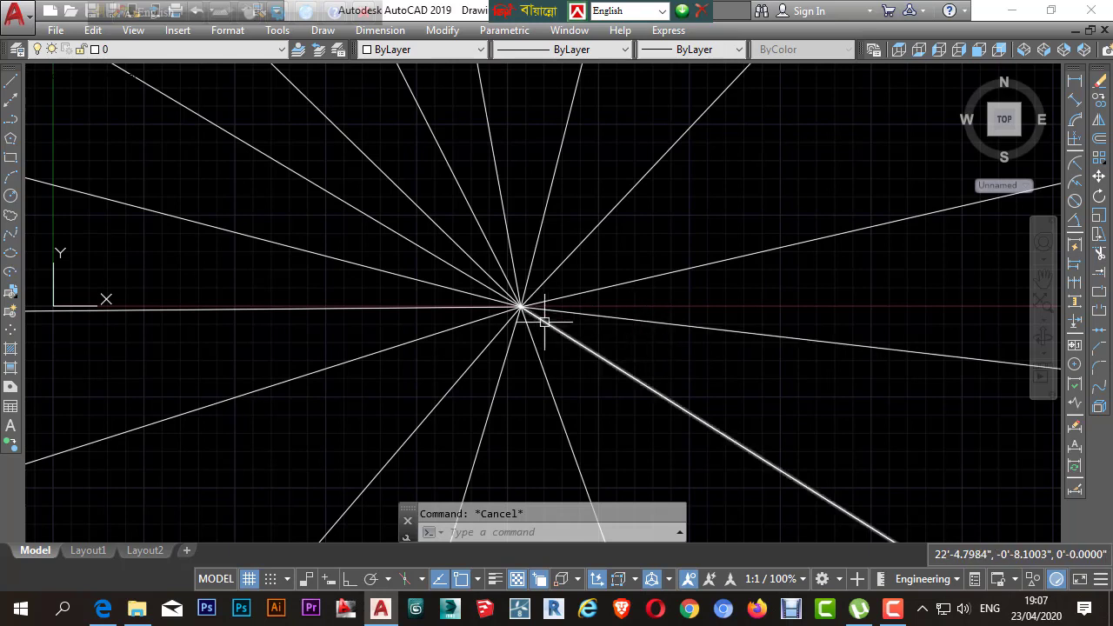
# Select all the rays around their common start point and erase them from the drawing
pyautogui.click(634, 343)
pyautogui.click(457, 298)
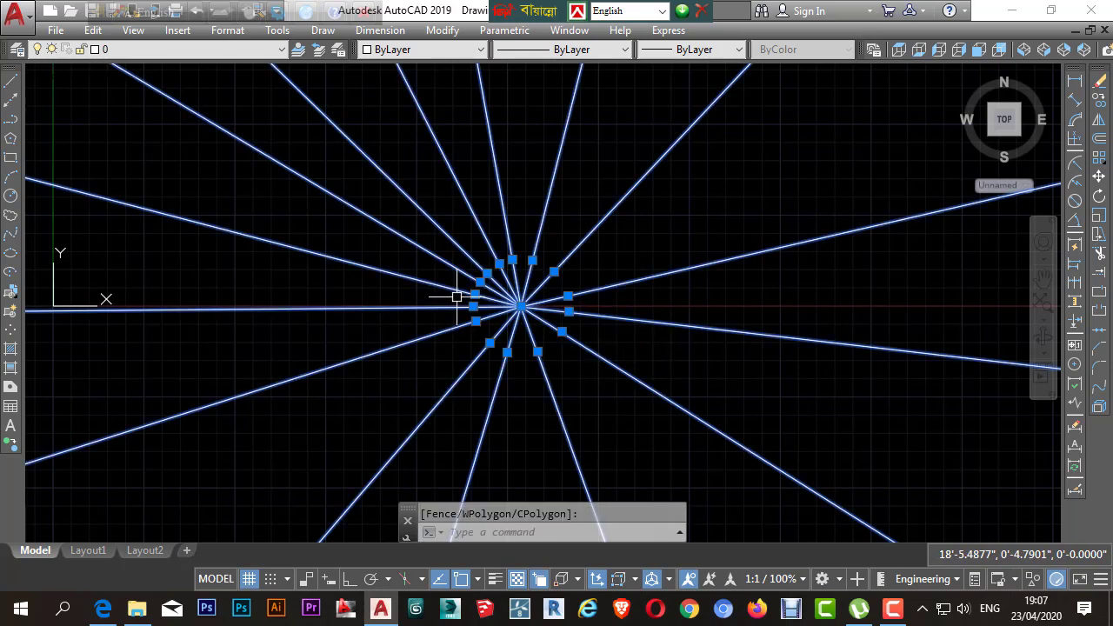
pyautogui.press('Escape')
pyautogui.click(631, 348)
pyautogui.click(357, 252)
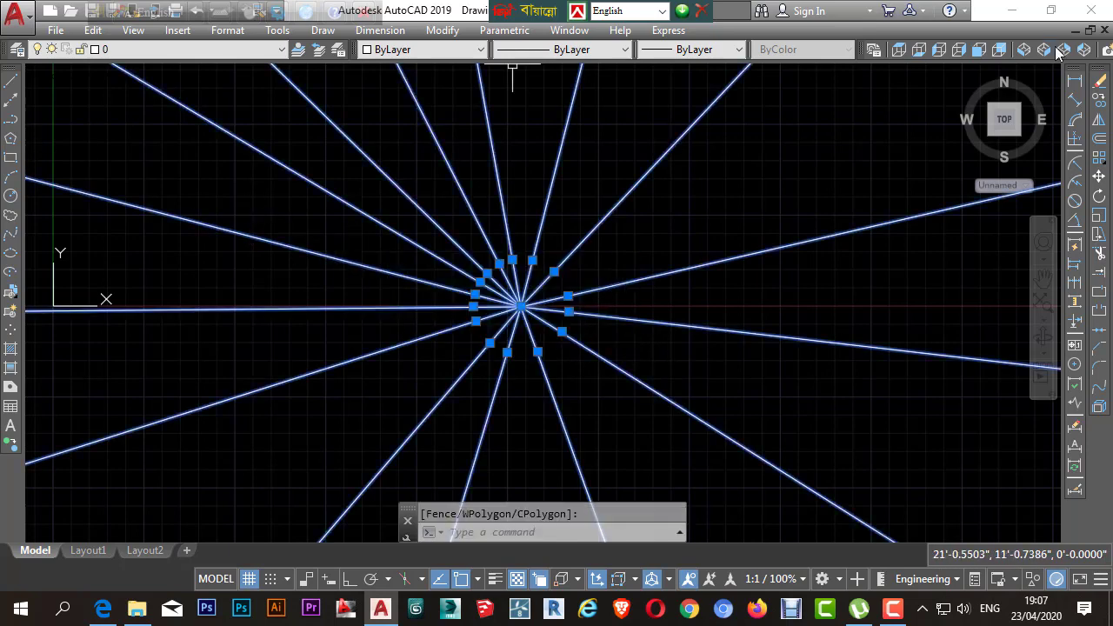
pyautogui.click(1100, 82)
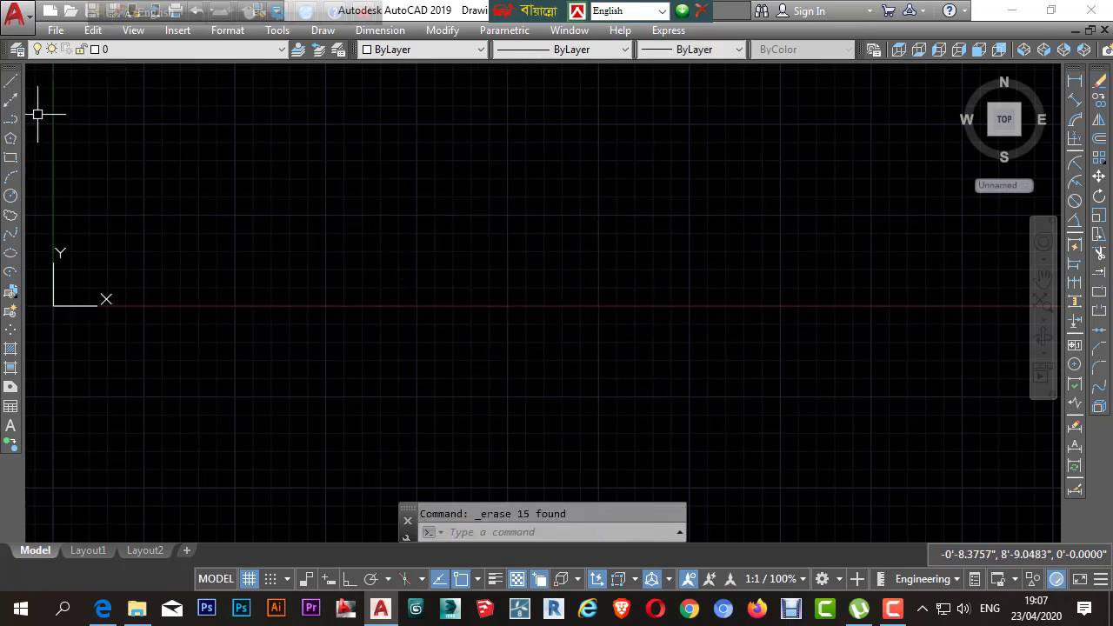
# Draw a single ray starting just below the X axis and rising gently in the positive X direction
pyautogui.write('ray')
pyautogui.press('Return')
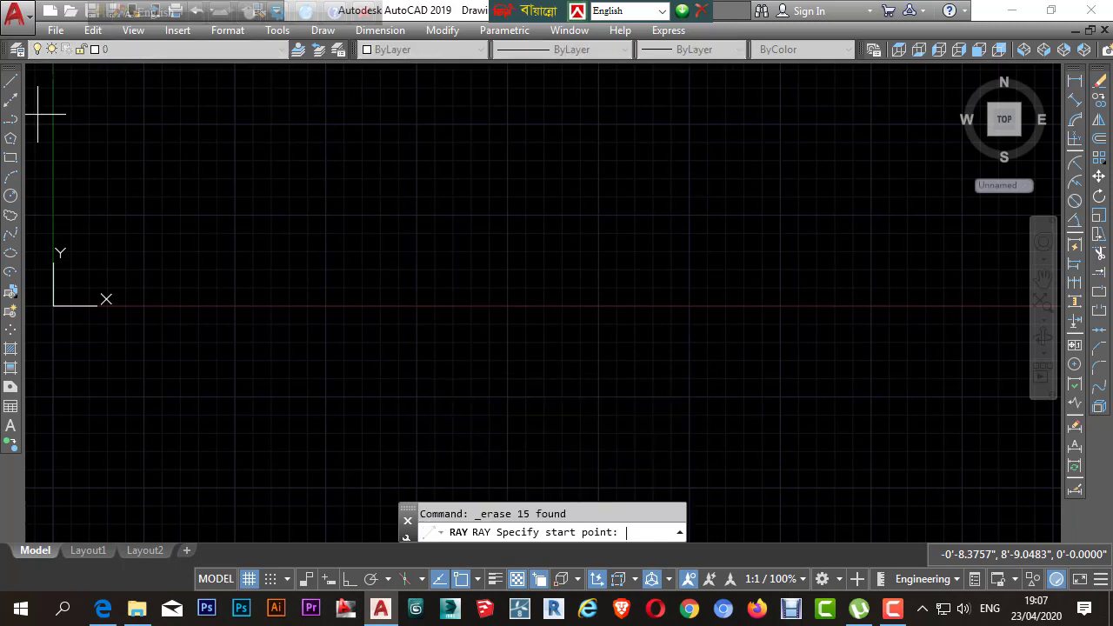
pyautogui.click(428, 339)
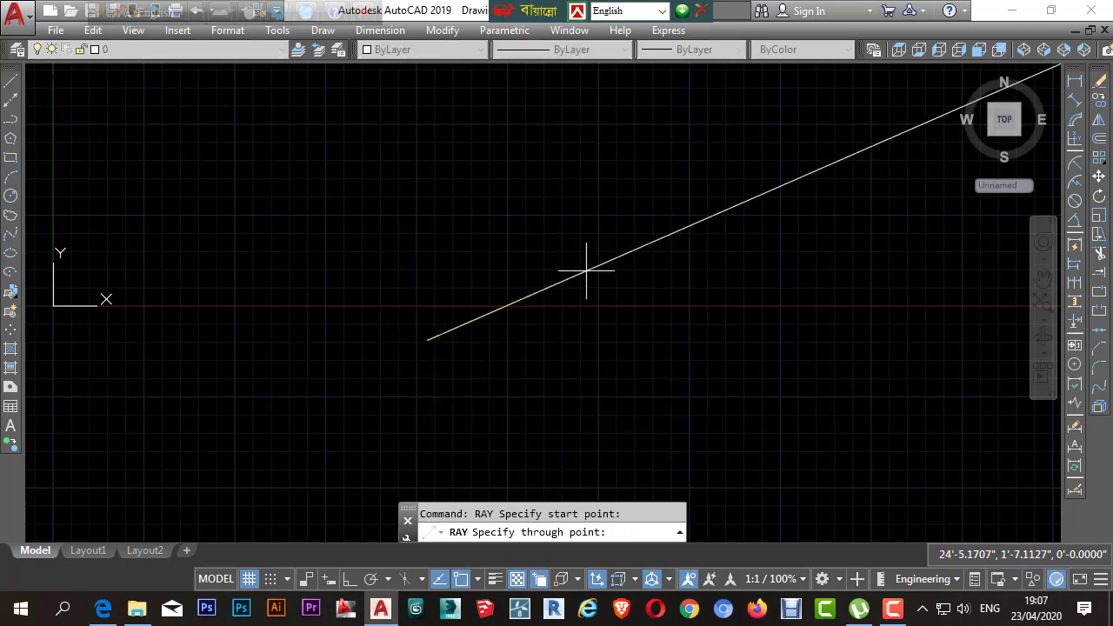
pyautogui.click(522, 315)
pyautogui.press('Return')
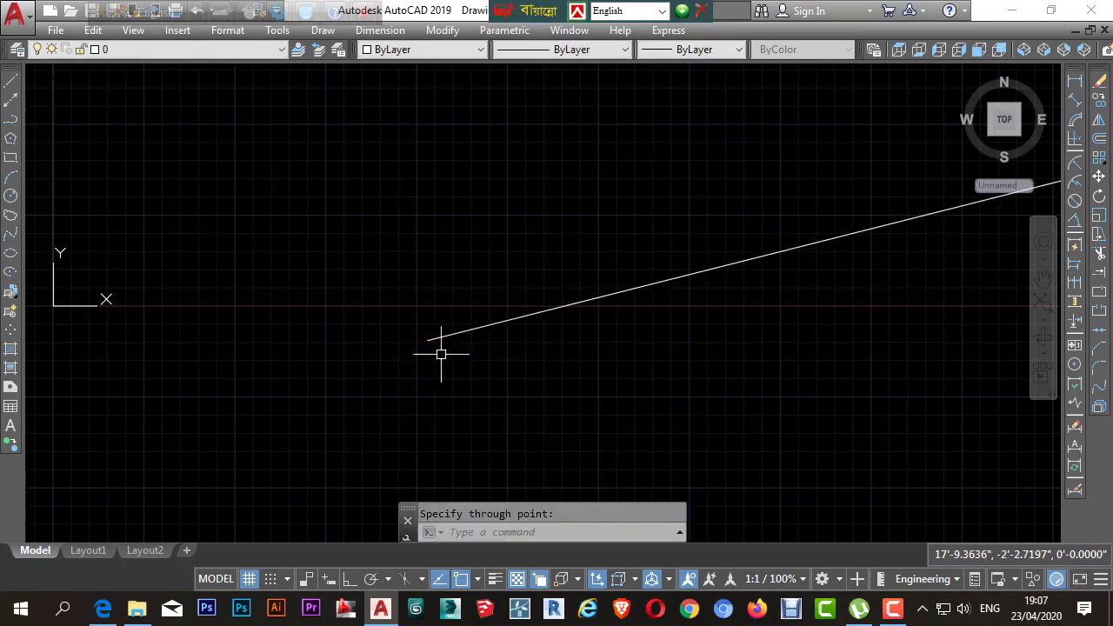
# Select the ray and examine its start point and how far it extends at very small view scales
pyautogui.click(440, 354)
pyautogui.click(401, 330)
pyautogui.scroll(-20, 461, 330)
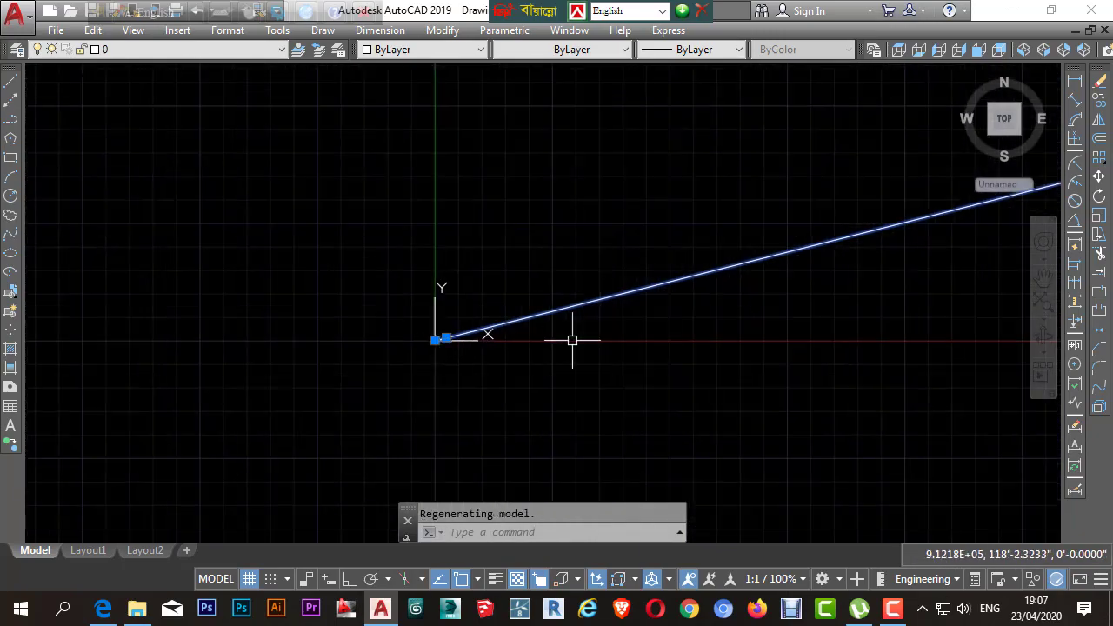
pyautogui.scroll(-20, 436, 325)
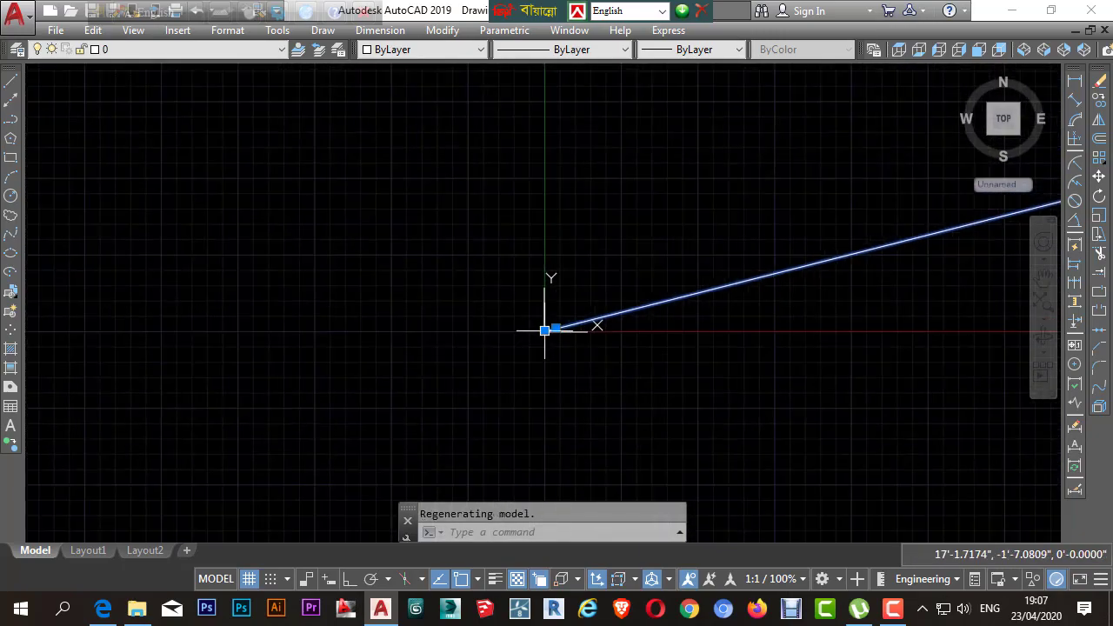
pyautogui.scroll(20, 544, 332)
pyautogui.moveTo(693, 106); pyautogui.dragTo(338, 410, button='middle')
pyautogui.moveTo(691, 225); pyautogui.dragTo(357, 400, button='middle')
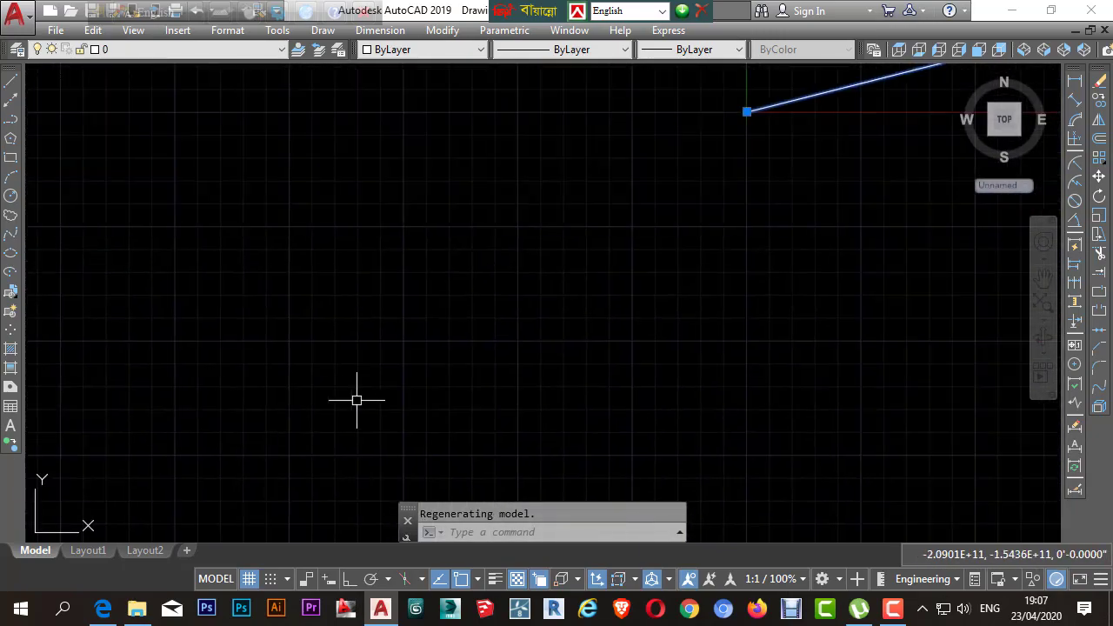
pyautogui.moveTo(1034, 96); pyautogui.dragTo(380, 385, button='middle')
pyautogui.scroll(2, 479, 340)
pyautogui.moveTo(341, 338); pyautogui.dragTo(812, 262, button='middle')
pyautogui.moveTo(417, 339); pyautogui.dragTo(591, 307, button='middle')
pyautogui.press('Escape')
# Select the single slanted ray and erase it from the drawing
pyautogui.click(583, 378)
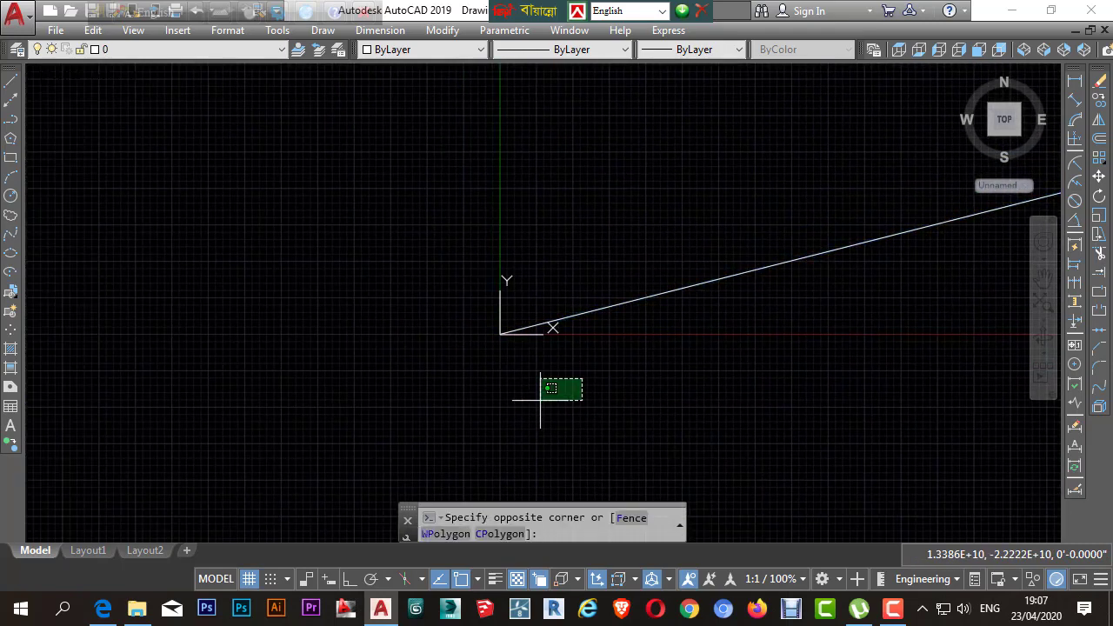
pyautogui.click(540, 400)
pyautogui.click(594, 365)
pyautogui.click(518, 256)
pyautogui.press('Escape')
pyautogui.scroll(4, 519, 339)
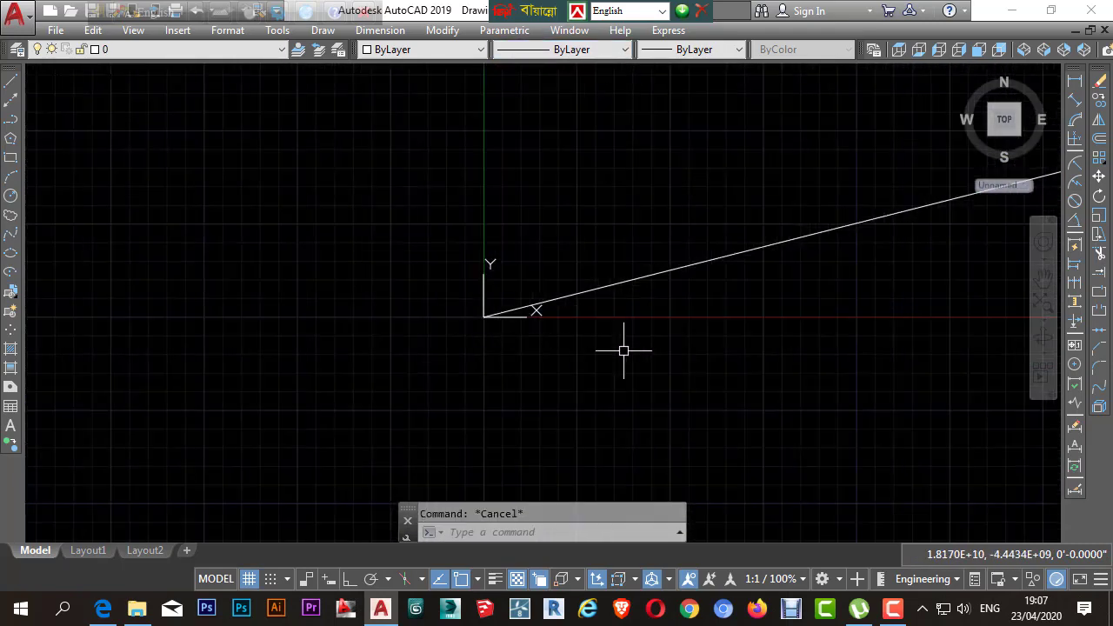
pyautogui.click(611, 285)
pyautogui.click(1099, 80)
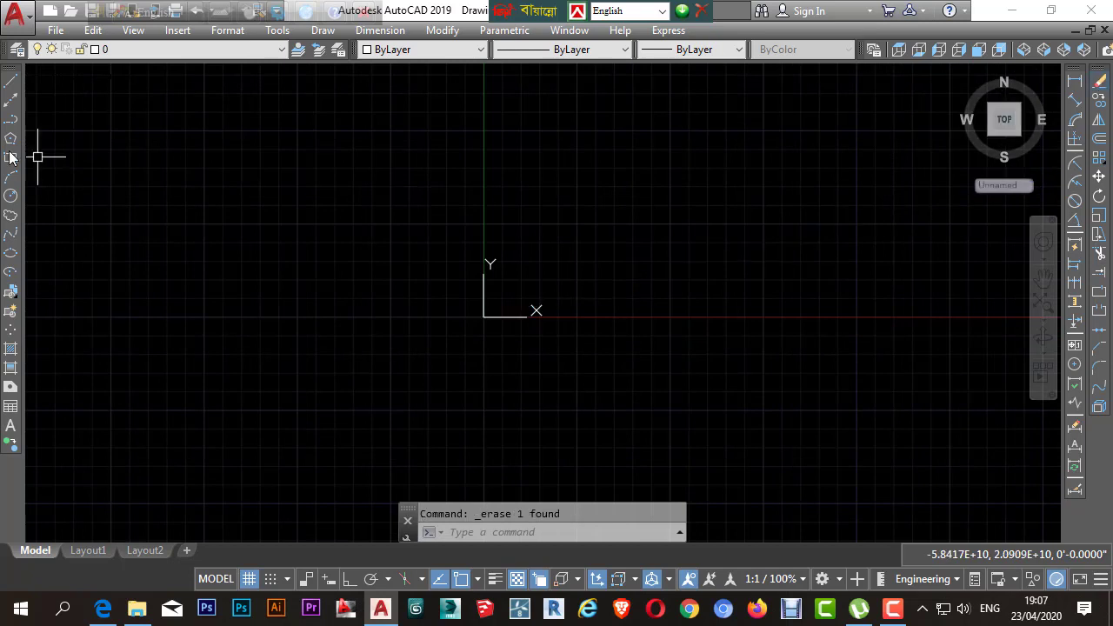
# Draw four rays with Ortho on from a start point near the origin, one in each horizontal and vertical direction
pyautogui.write('RAY')
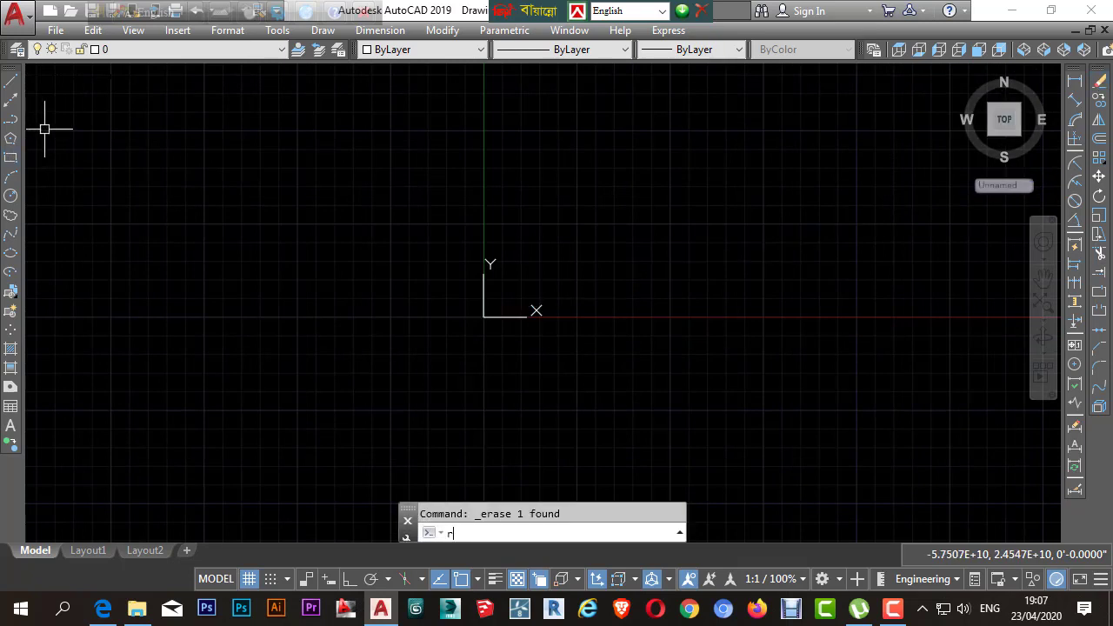
pyautogui.press('Return')
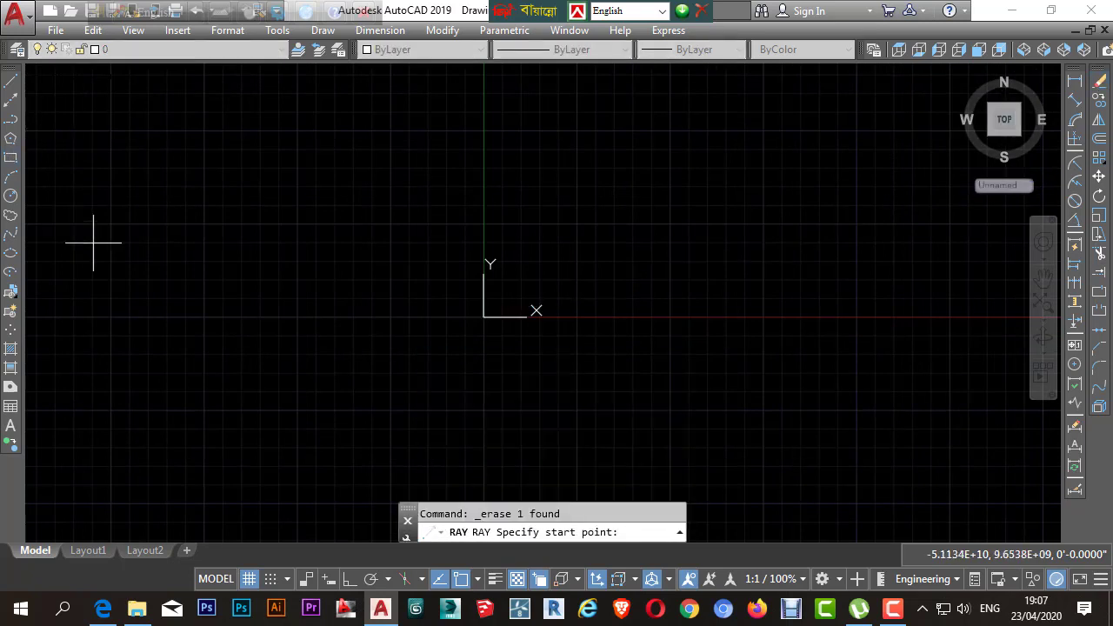
pyautogui.click(494, 325)
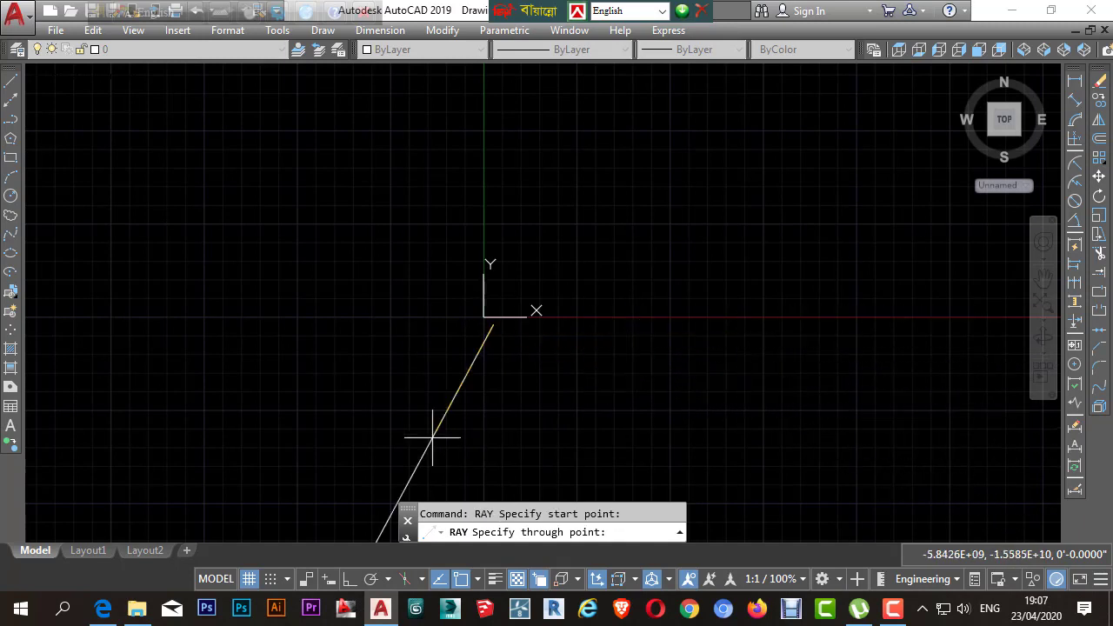
pyautogui.click(348, 579)
pyautogui.click(782, 252)
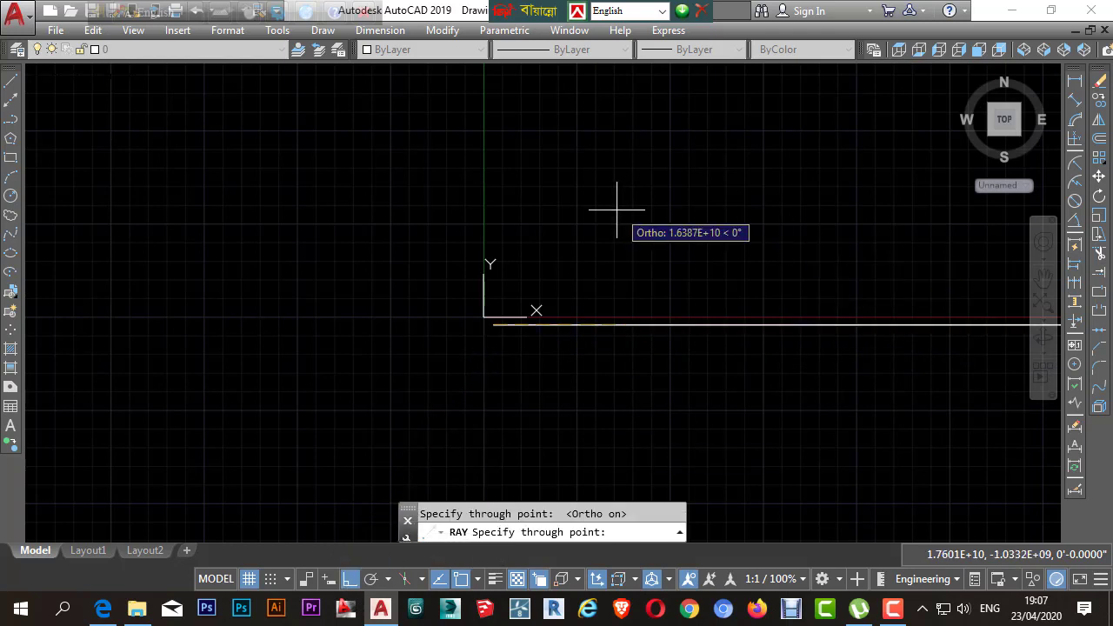
pyautogui.click(548, 192)
pyautogui.click(373, 223)
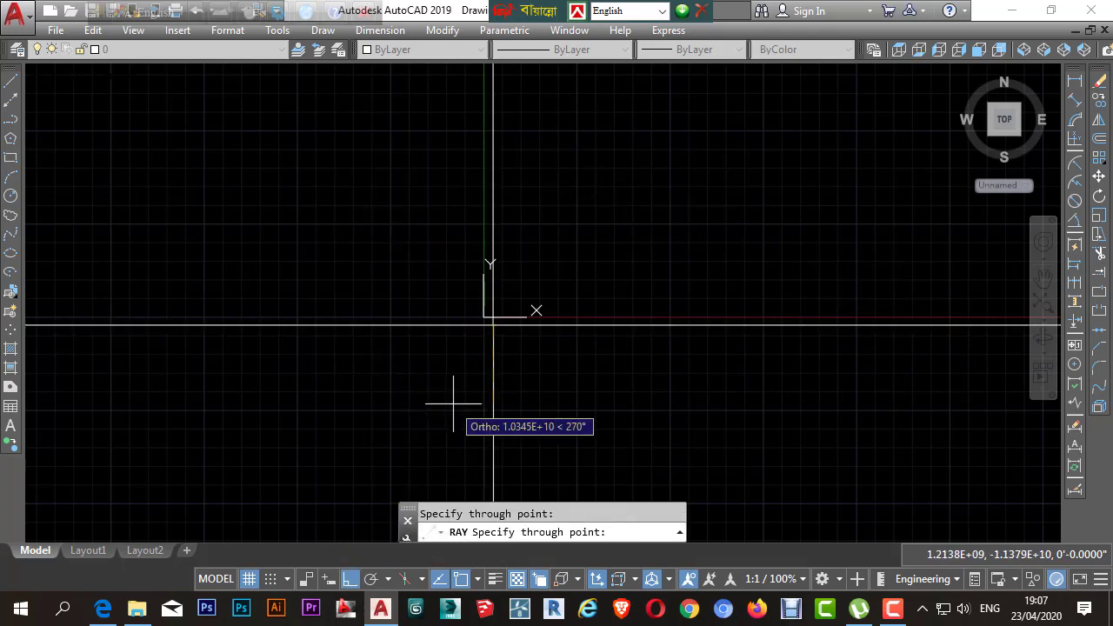
pyautogui.click(483, 405)
# Turn Ortho off and add slanted rays from the same start point through all four quadrants between the orthogonal rays
pyautogui.moveTo(483, 405)
pyautogui.mouseDown(button='middle')
pyautogui.moveTo(464, 288)
pyautogui.moveTo(472, 304)
pyautogui.mouseUp(button='middle')
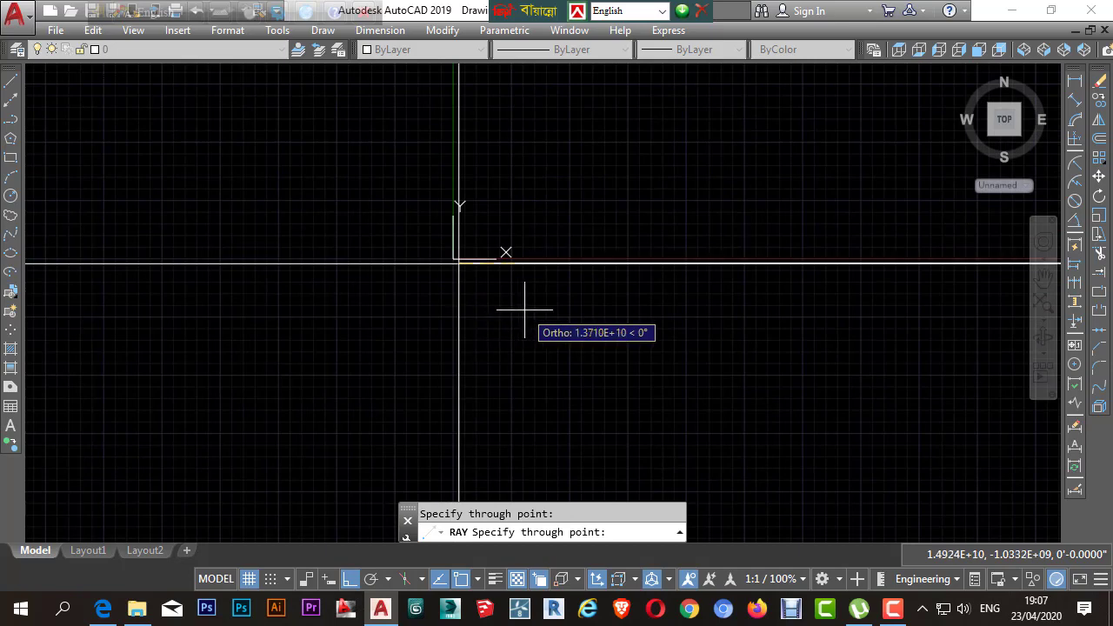
pyautogui.press('F8')
pyautogui.click(489, 377)
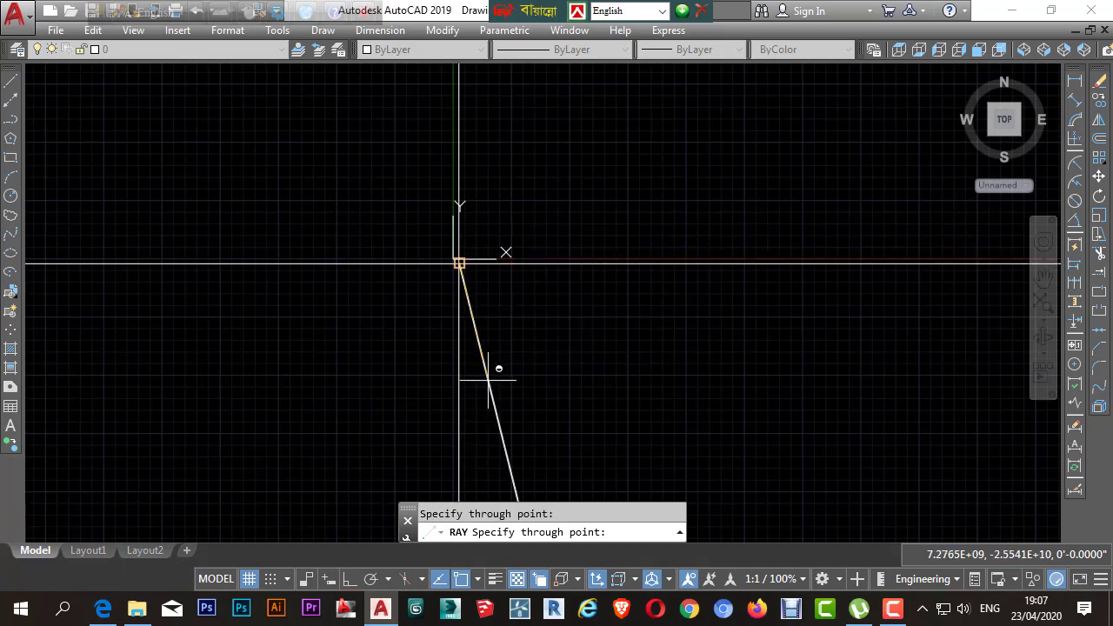
pyautogui.click(539, 368)
pyautogui.click(581, 359)
pyautogui.click(634, 326)
pyautogui.click(650, 304)
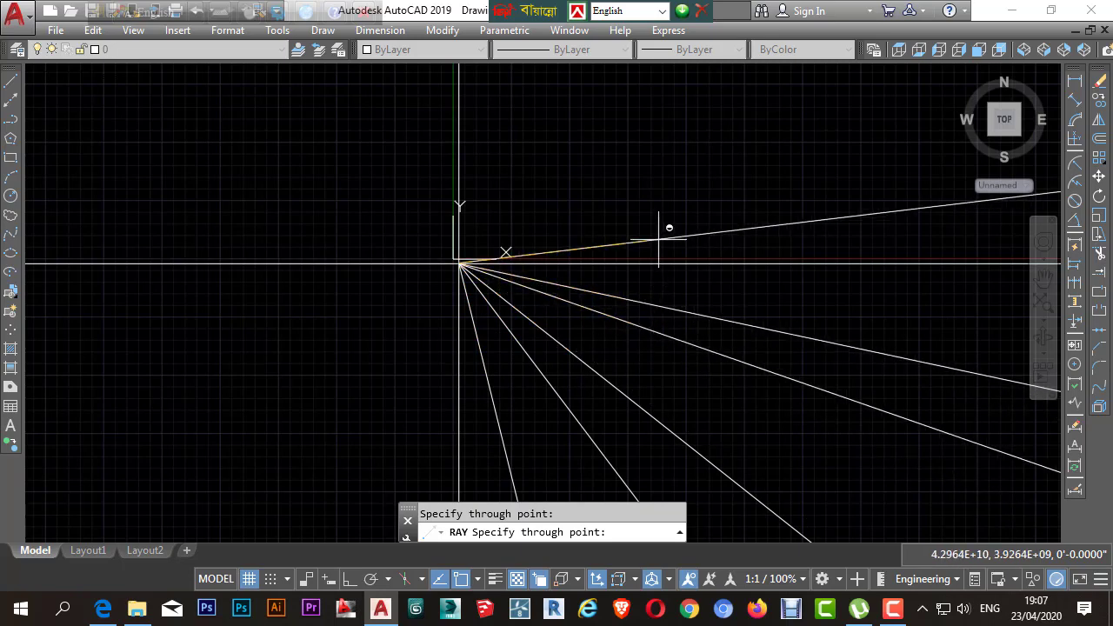
pyautogui.click(658, 240)
pyautogui.click(636, 198)
pyautogui.click(603, 171)
pyautogui.click(554, 150)
pyautogui.click(483, 143)
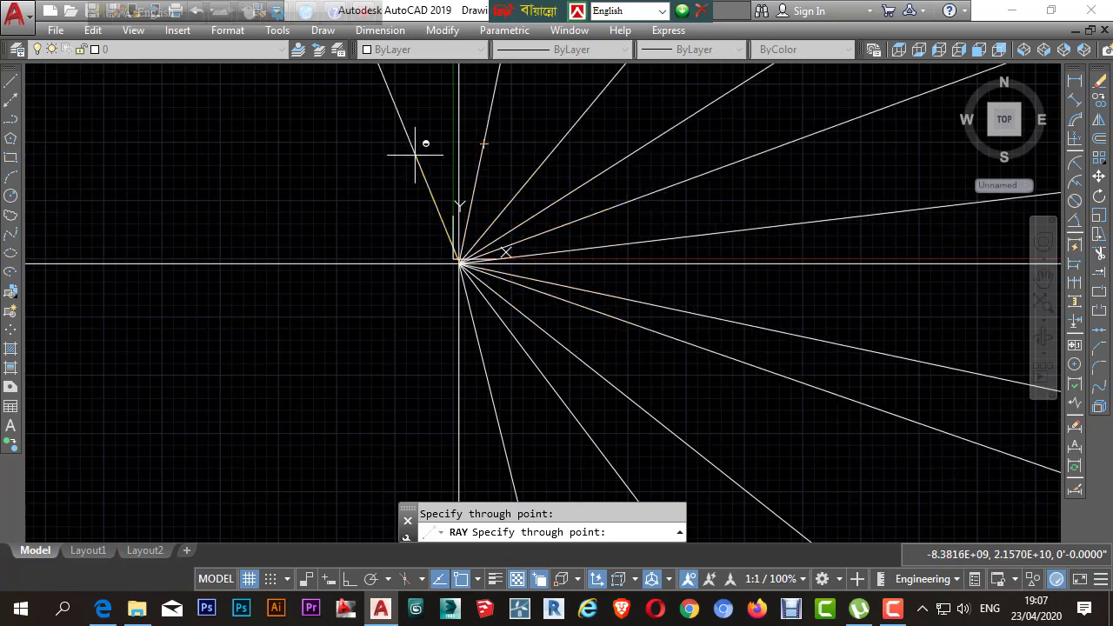
pyautogui.click(409, 147)
pyautogui.click(382, 166)
pyautogui.click(352, 183)
pyautogui.click(334, 211)
pyautogui.press('F8')
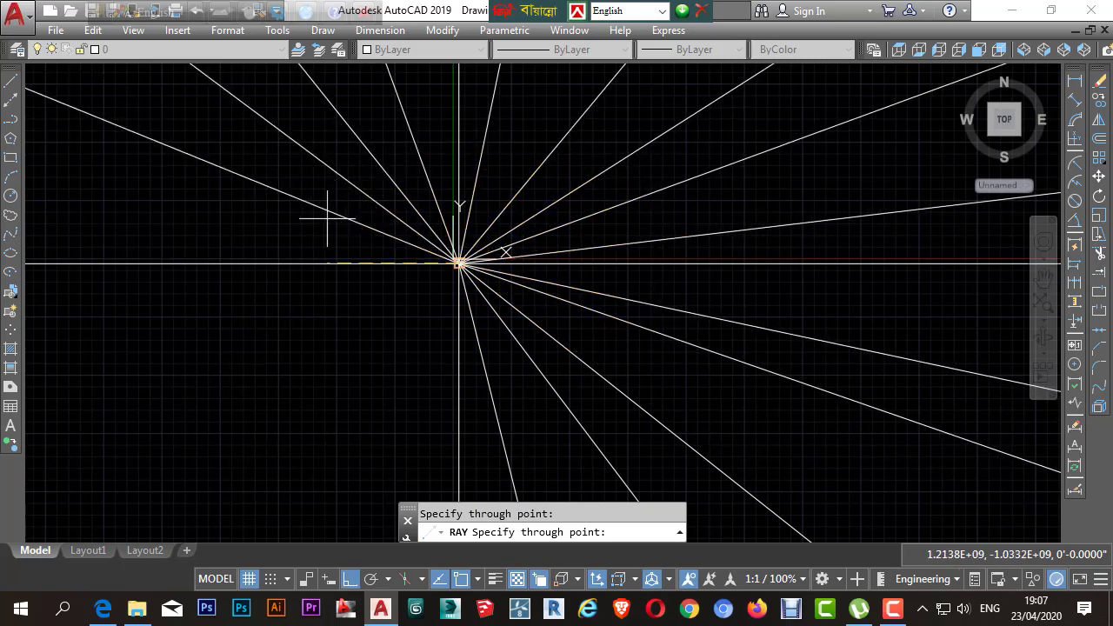
pyautogui.press('F8')
pyautogui.click(310, 289)
pyautogui.click(322, 327)
pyautogui.click(349, 352)
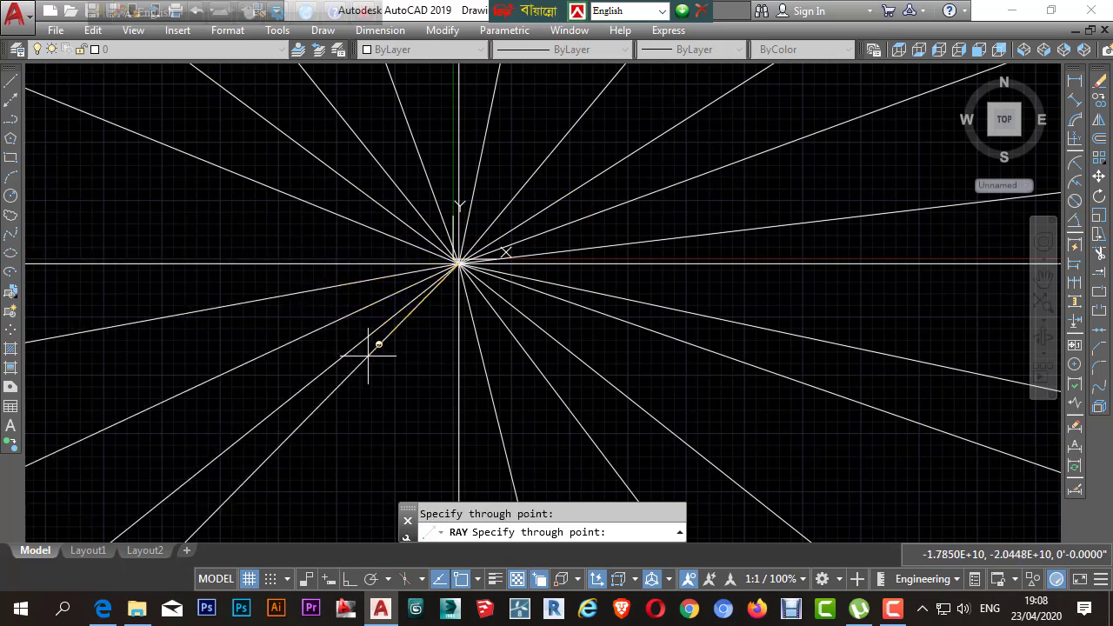
pyautogui.click(373, 361)
pyautogui.click(396, 375)
pyautogui.click(422, 381)
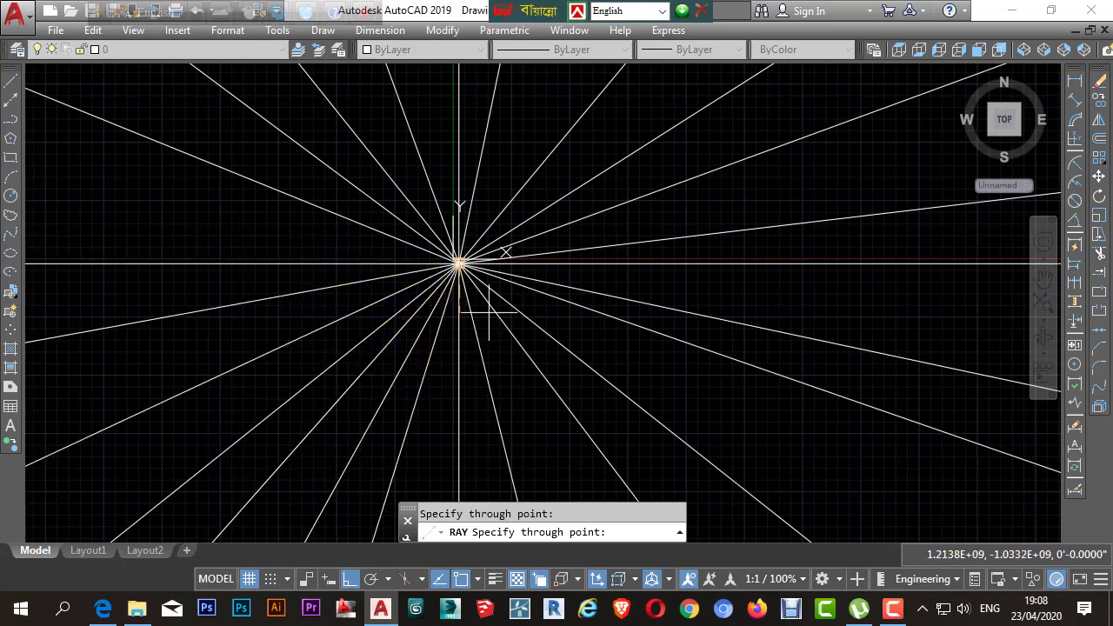
pyautogui.press('Escape')
# End the Ray command and erase all the rays from the drawing
pyautogui.scroll(5, 522, 299)
pyautogui.scroll(10, 208, 202)
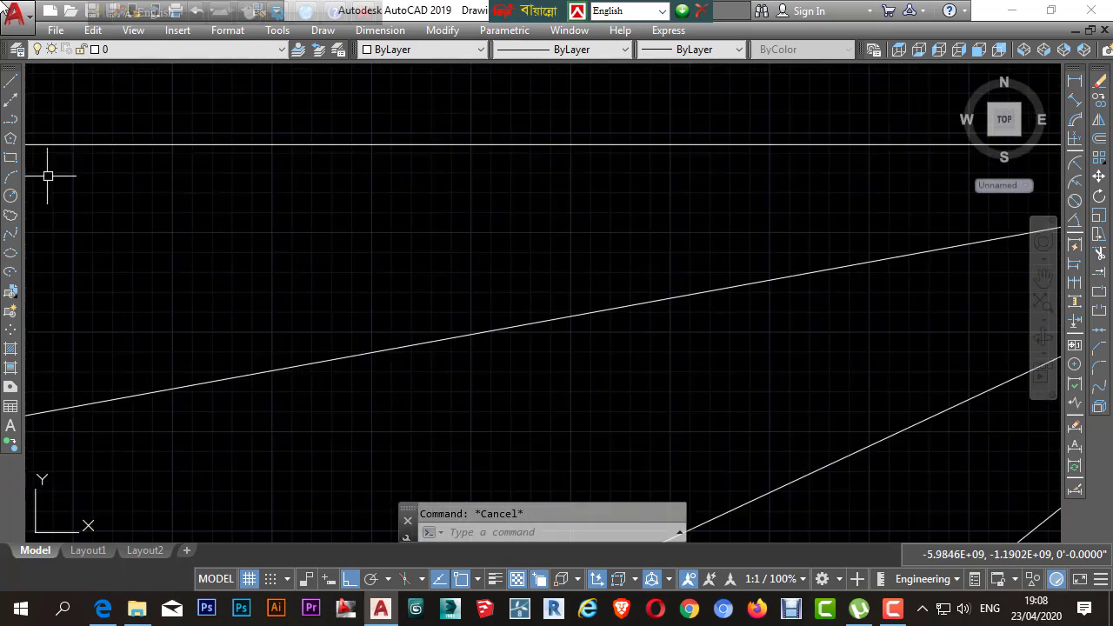
pyautogui.scroll(-15, 861, 275)
pyautogui.scroll(6, 708, 295)
pyautogui.click(818, 303)
pyautogui.click(466, 129)
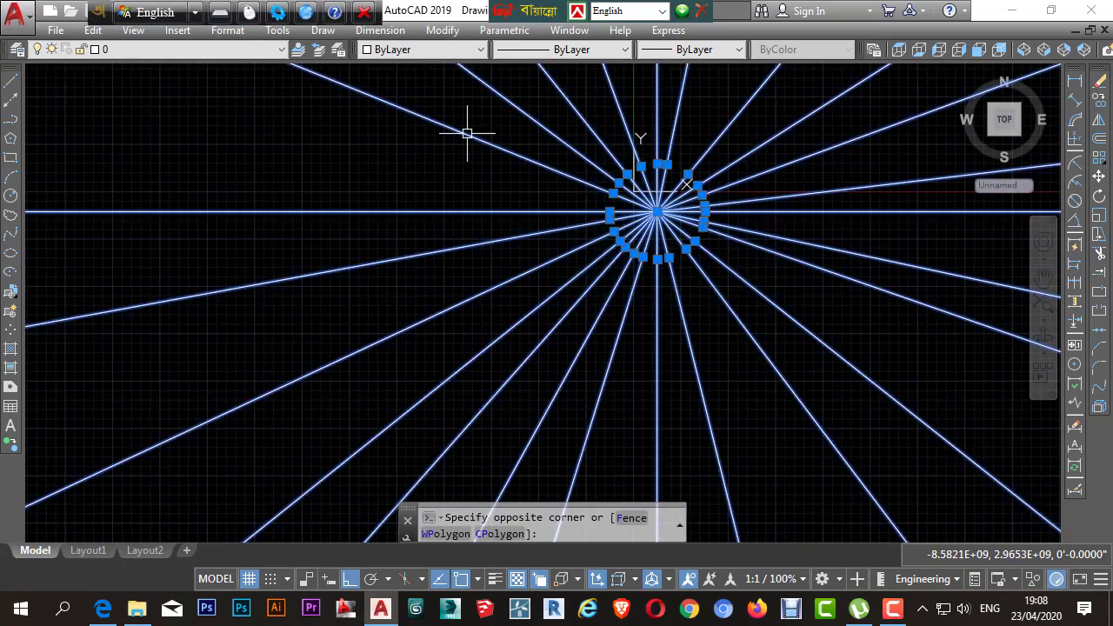
pyautogui.press('Delete')
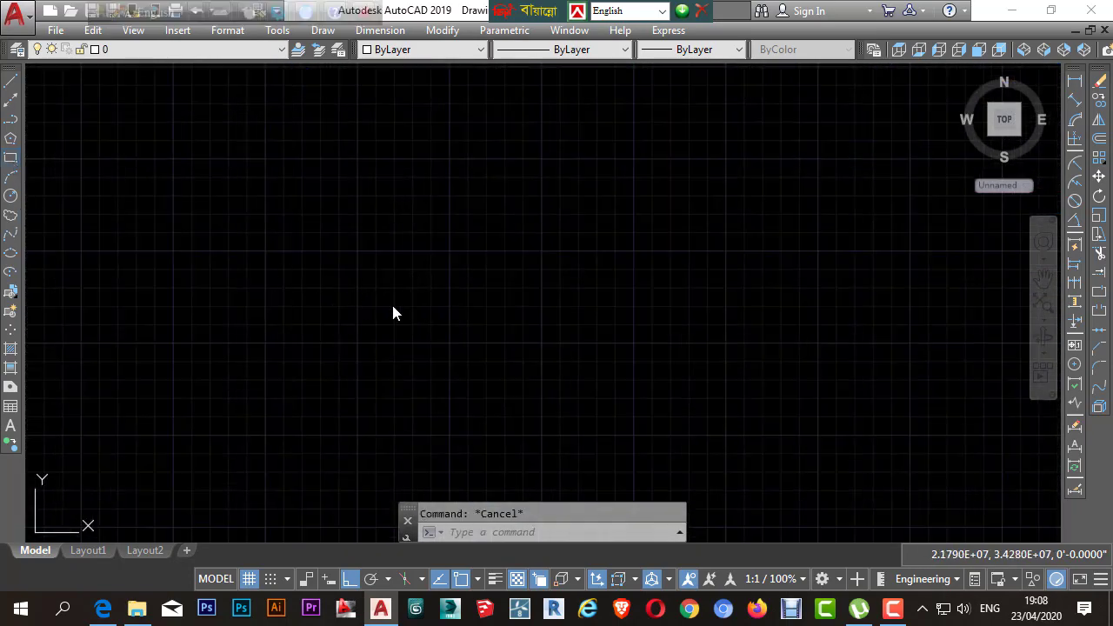
# Draw a landscape rectangle by two opposite corners in the empty drawing area
pyautogui.write('rec')
pyautogui.press('Return')
pyautogui.click(376, 238)
pyautogui.click(597, 385)
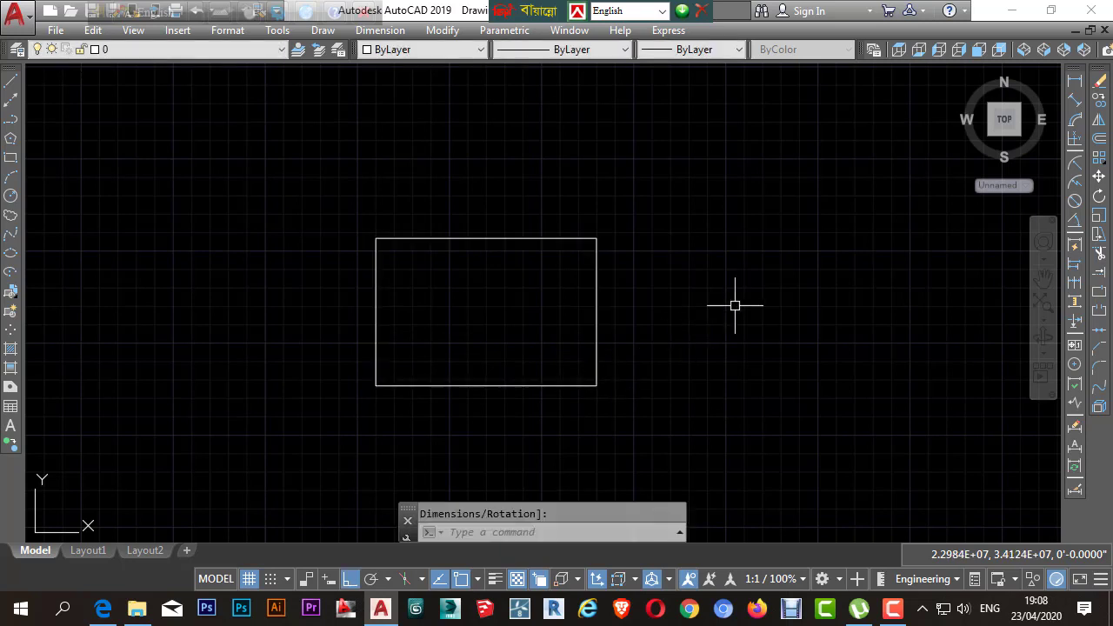
pyautogui.click(685, 354)
pyautogui.click(685, 354)
pyautogui.moveTo(639, 343); pyautogui.dragTo(650, 272, button='middle')
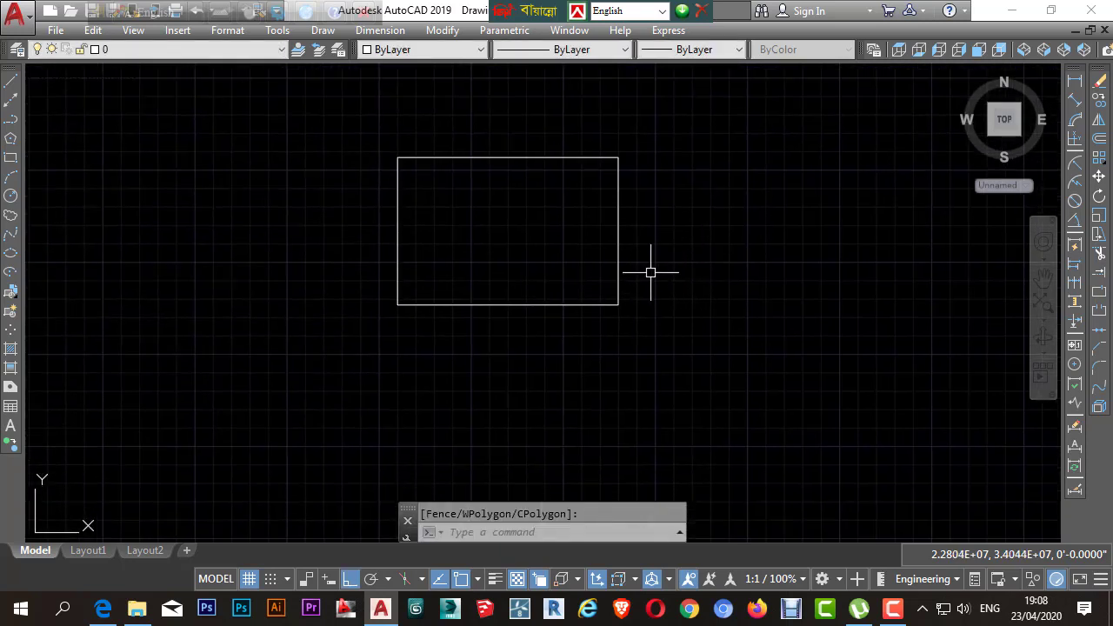
# Create a SOLID on the rectangle's corners in perimeter order: lower-left, lower-right, upper-right, upper-left, giving a bow-tie fill
pyautogui.write('so')
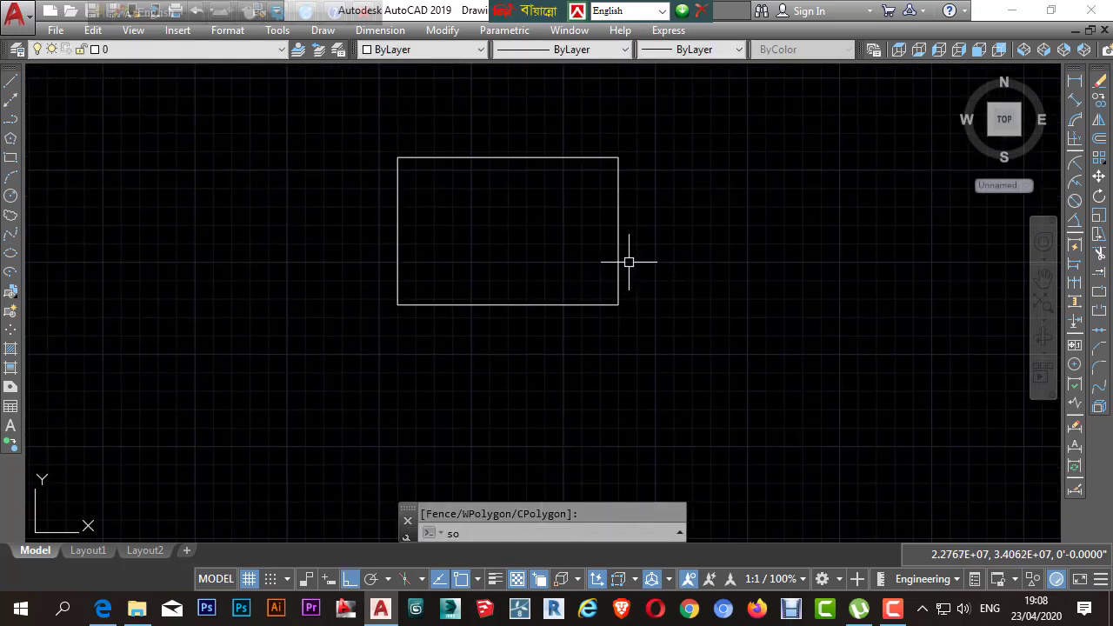
pyautogui.write('li')
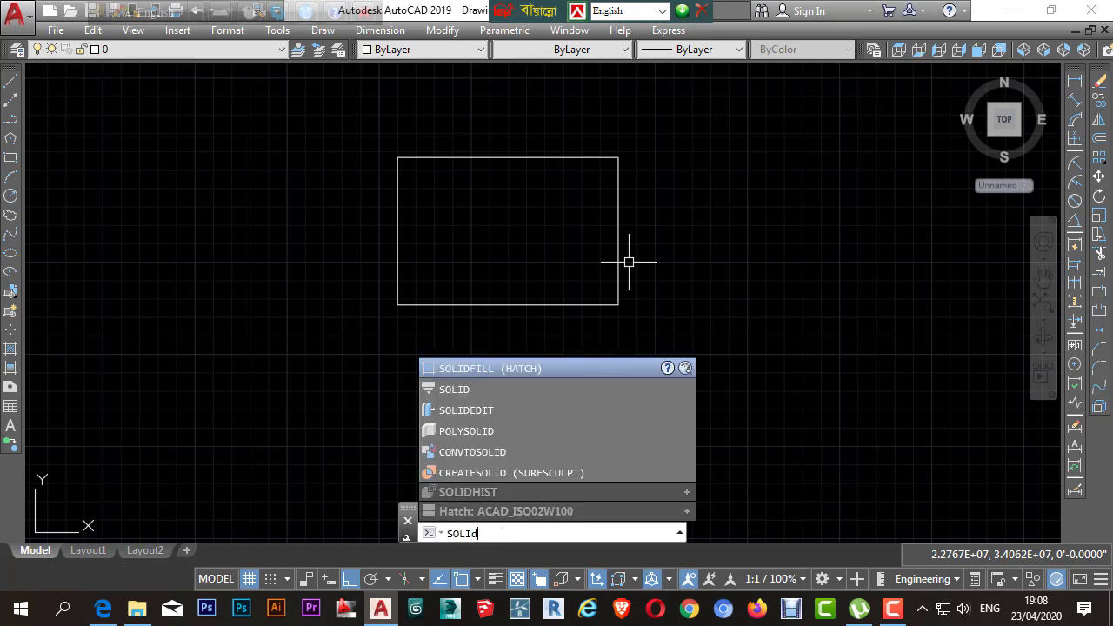
pyautogui.press('Return')
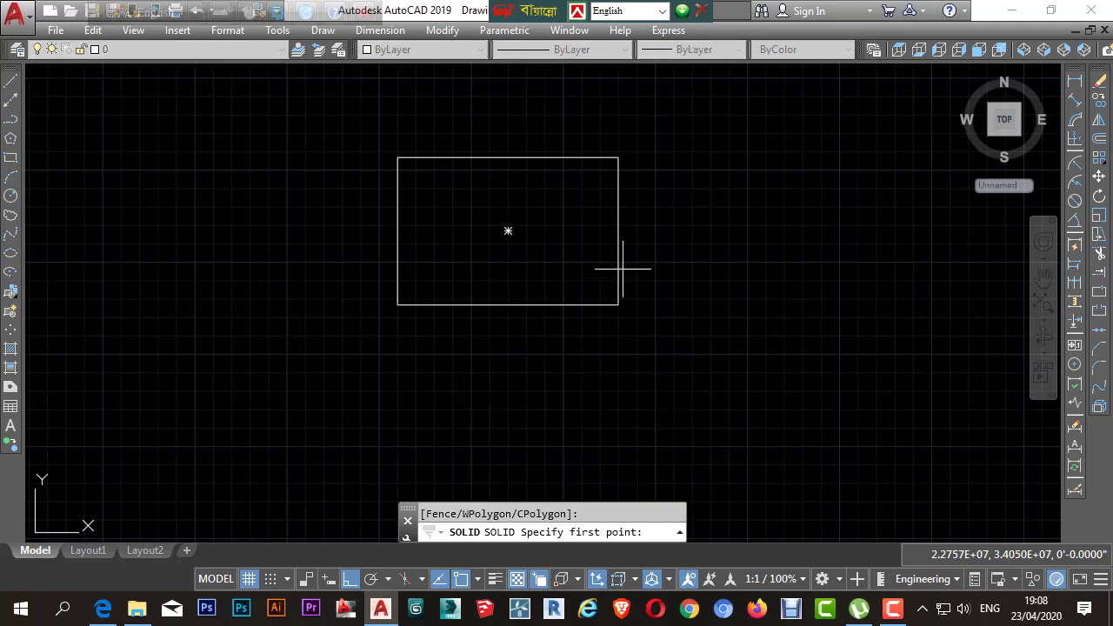
pyautogui.click(398, 305)
pyautogui.click(619, 304)
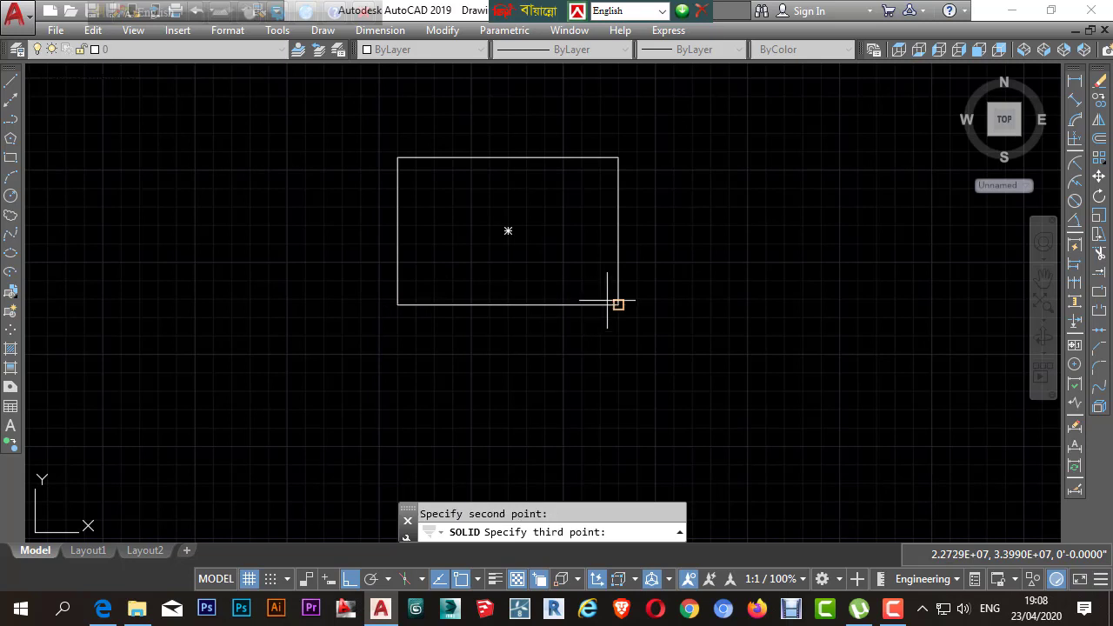
pyautogui.click(619, 157)
pyautogui.click(397, 158)
pyautogui.press('Return')
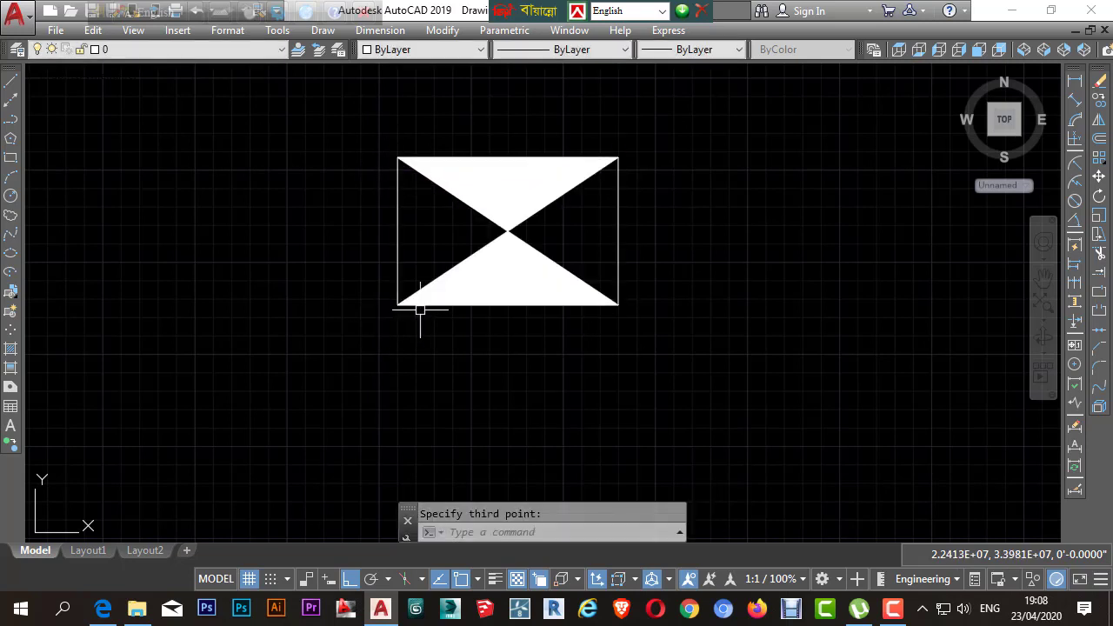
pyautogui.scroll(2, 573, 215)
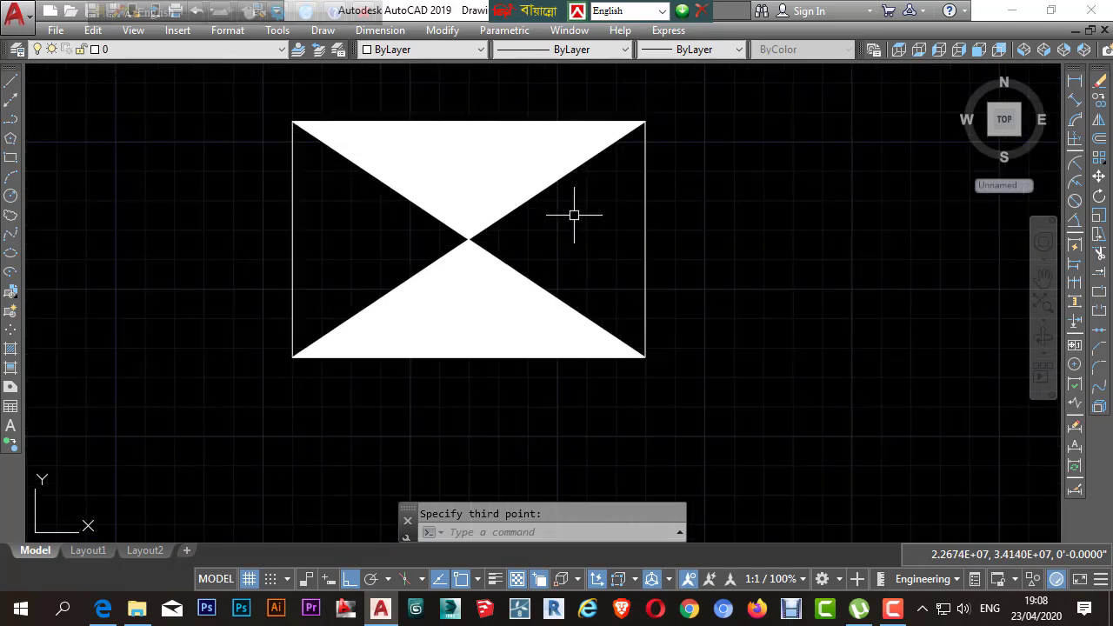
pyautogui.scroll(2, 508, 222)
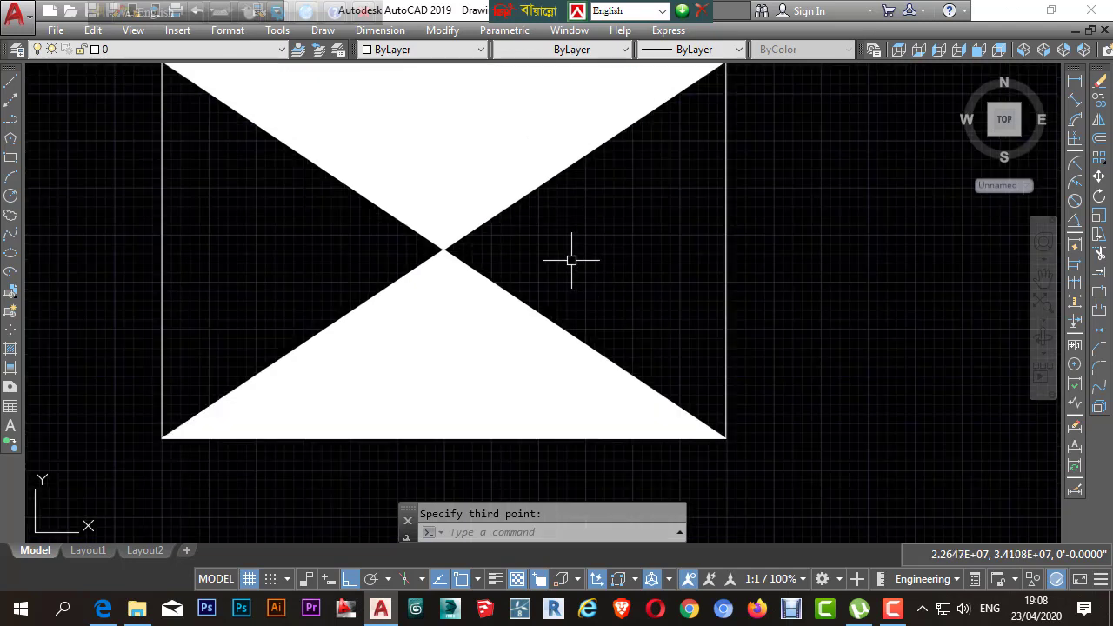
pyautogui.scroll(-2, 571, 256)
pyautogui.press('Escape')
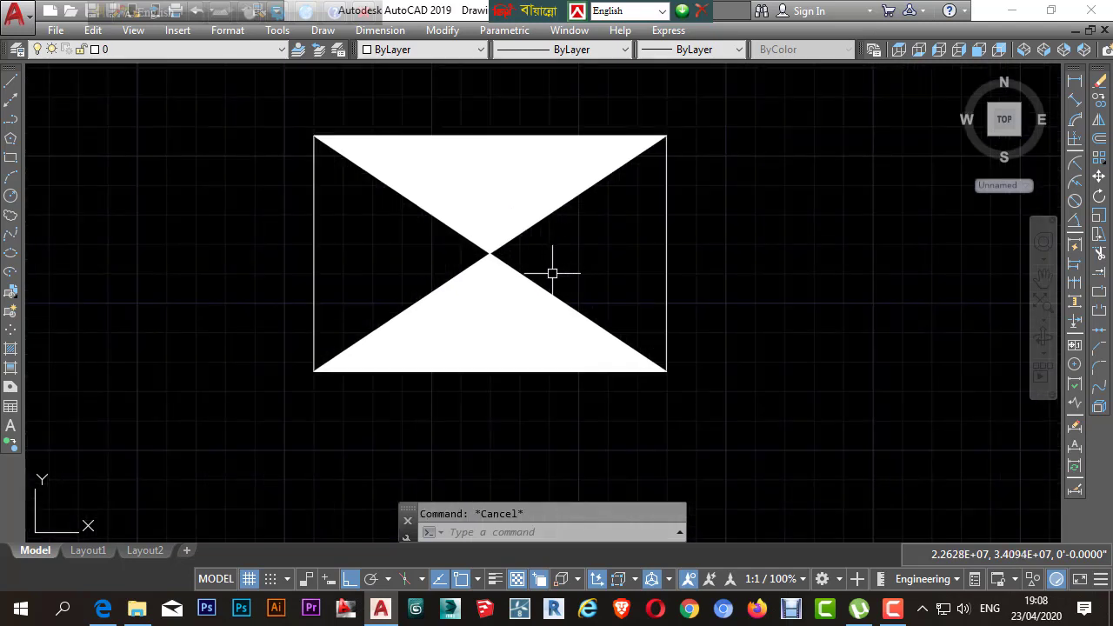
# Copy only the rectangle outline horizontally to the right of the bow-tie filled original
pyautogui.click(686, 255)
pyautogui.click(634, 265)
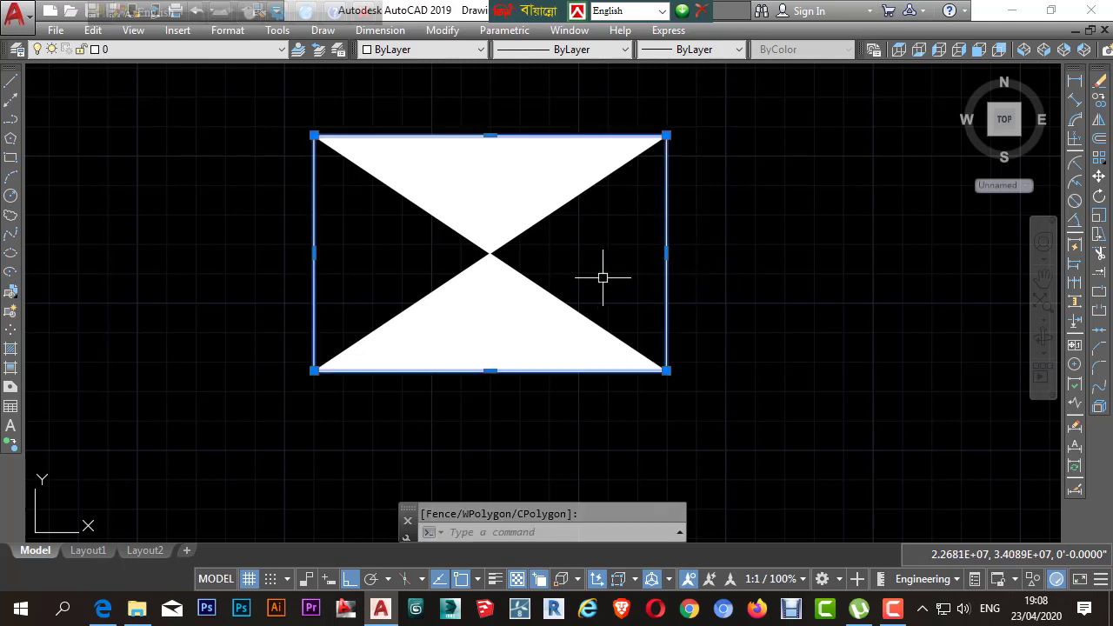
pyautogui.click(1099, 102)
pyautogui.click(504, 293)
pyautogui.moveTo(984, 306); pyautogui.dragTo(448, 359, button='middle')
pyautogui.click(532, 362)
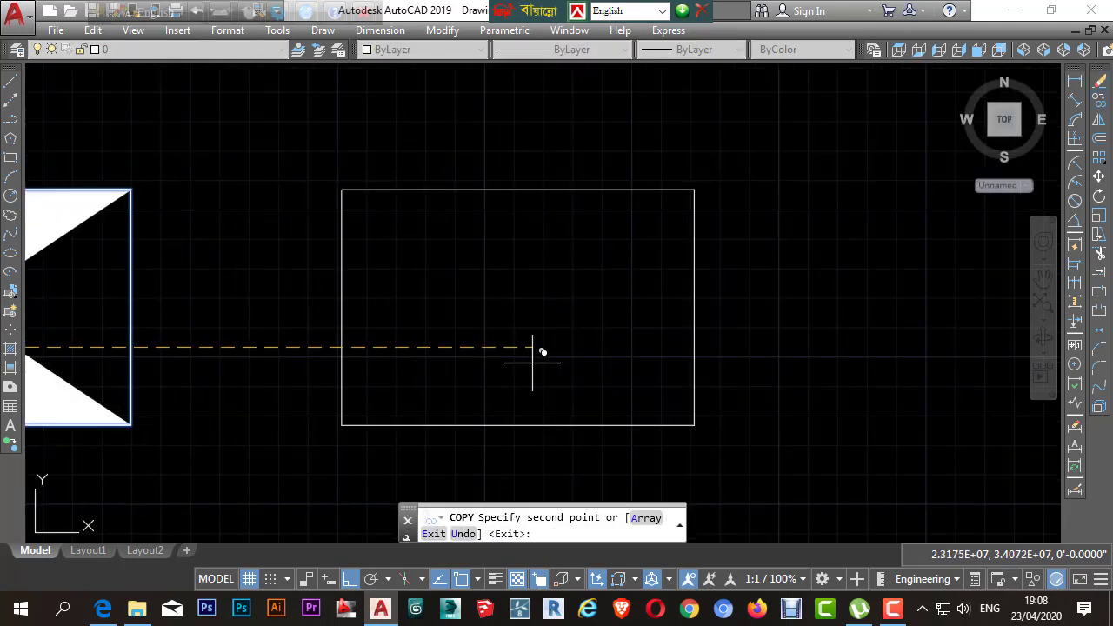
pyautogui.press('Escape')
# Fill the copied rectangle completely with SOLID, using its corners in the order lower-left, lower-right, upper-left, upper-right
pyautogui.write('so')
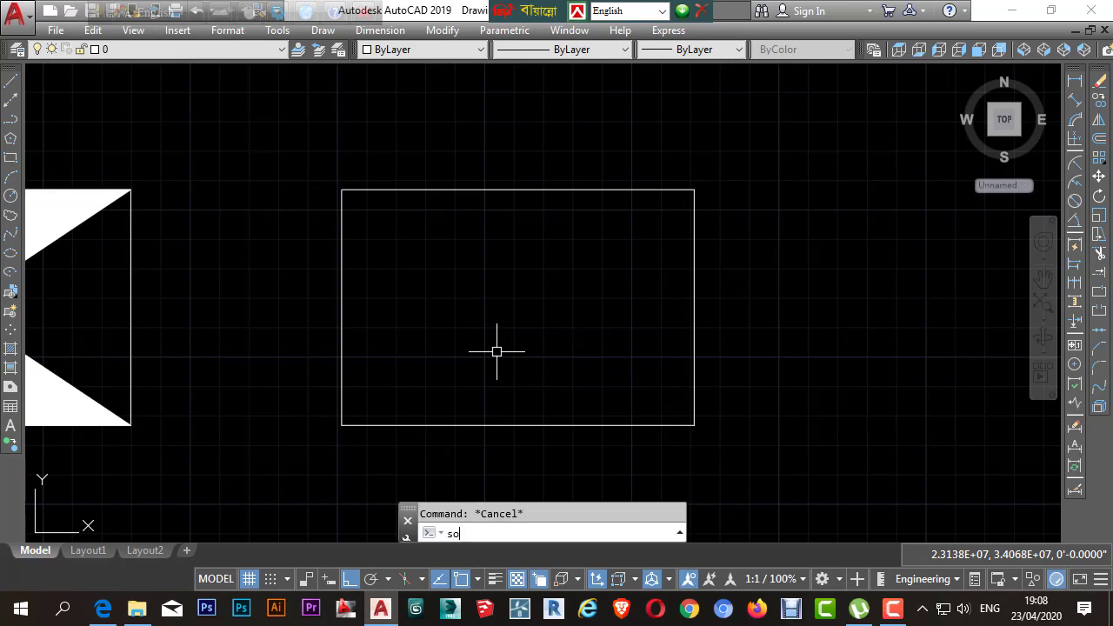
pyautogui.write('li')
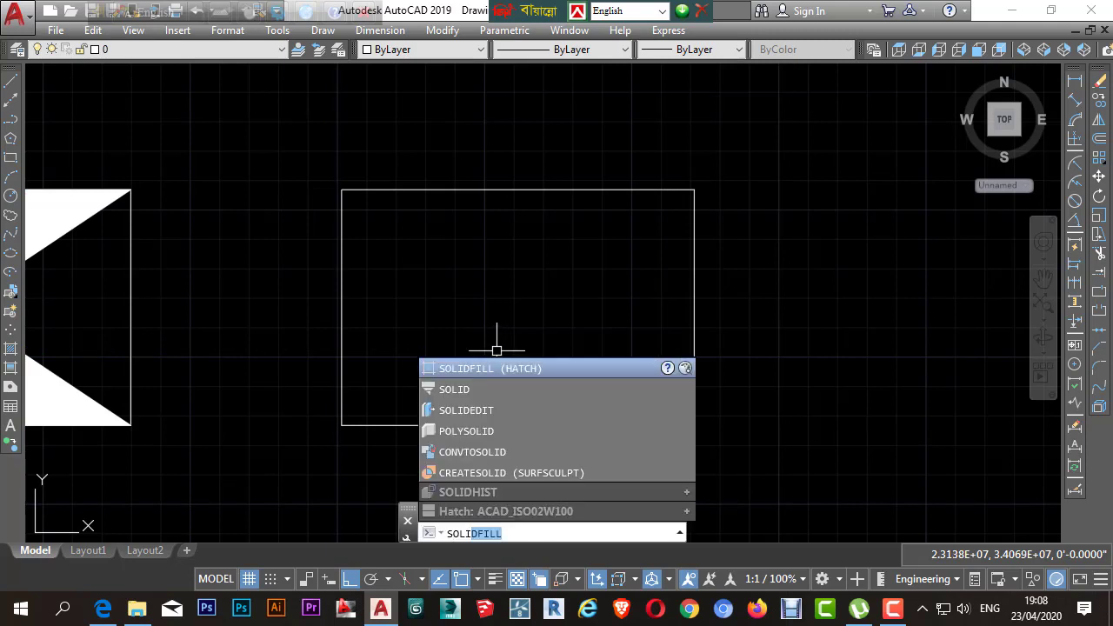
pyautogui.write('d')
pyautogui.press('Return')
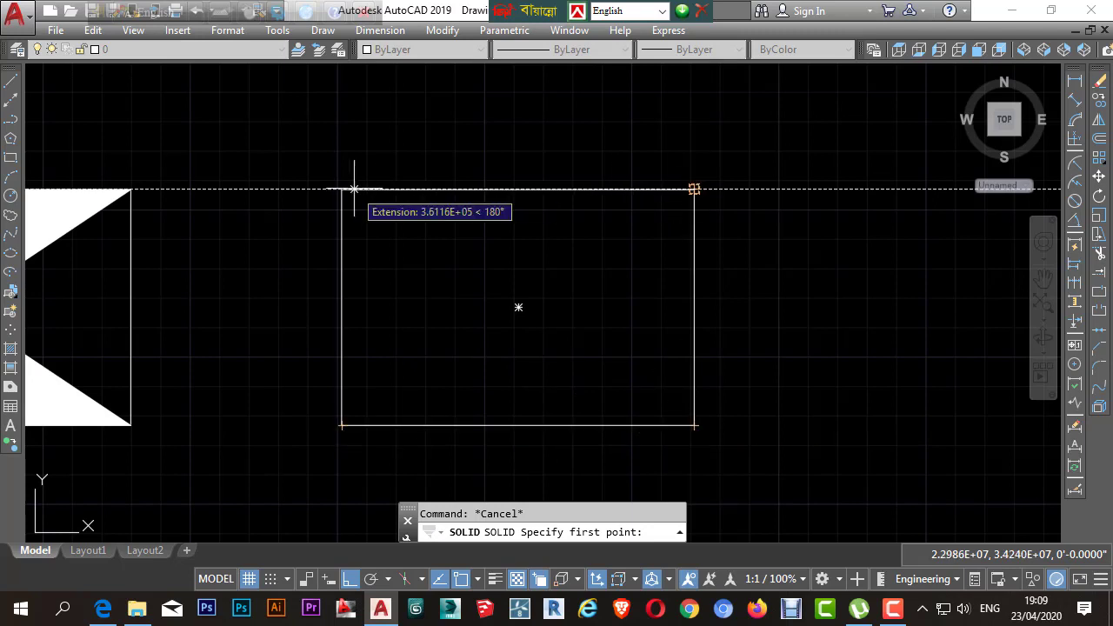
pyautogui.click(342, 425)
pyautogui.click(693, 425)
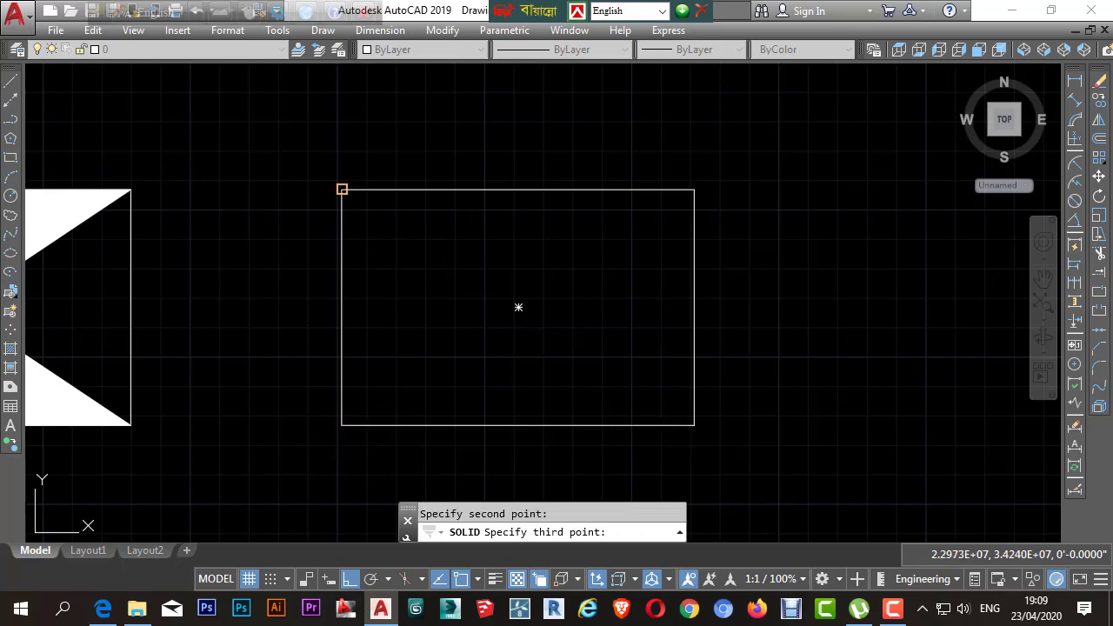
pyautogui.click(342, 189)
pyautogui.click(694, 188)
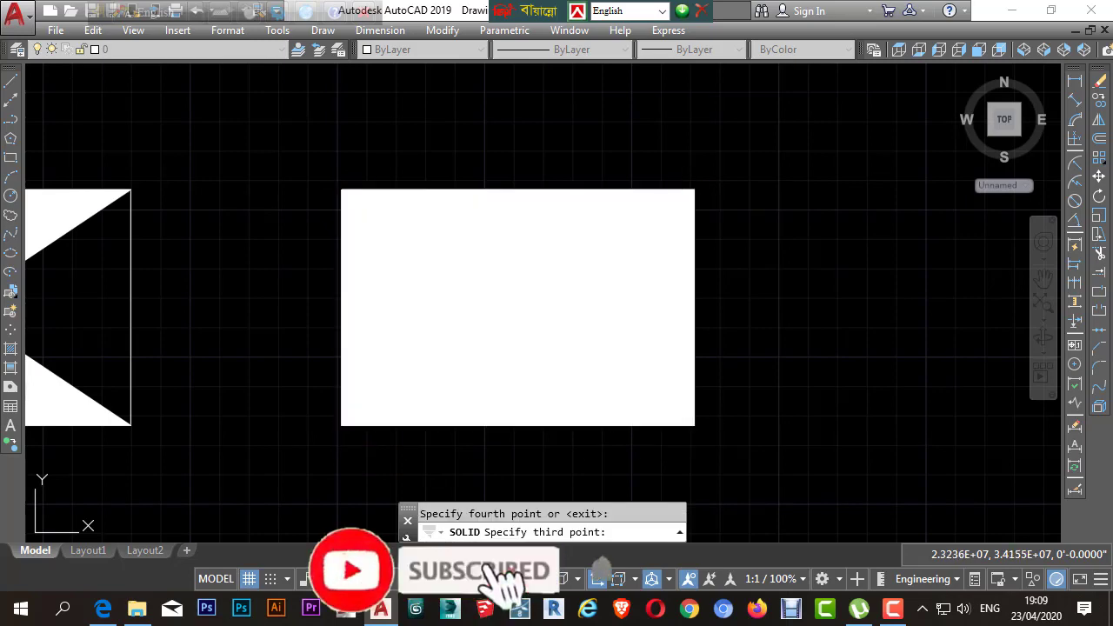
pyautogui.press('Escape')
pyautogui.scroll(-3, 652, 229)
pyautogui.scroll(2, 696, 258)
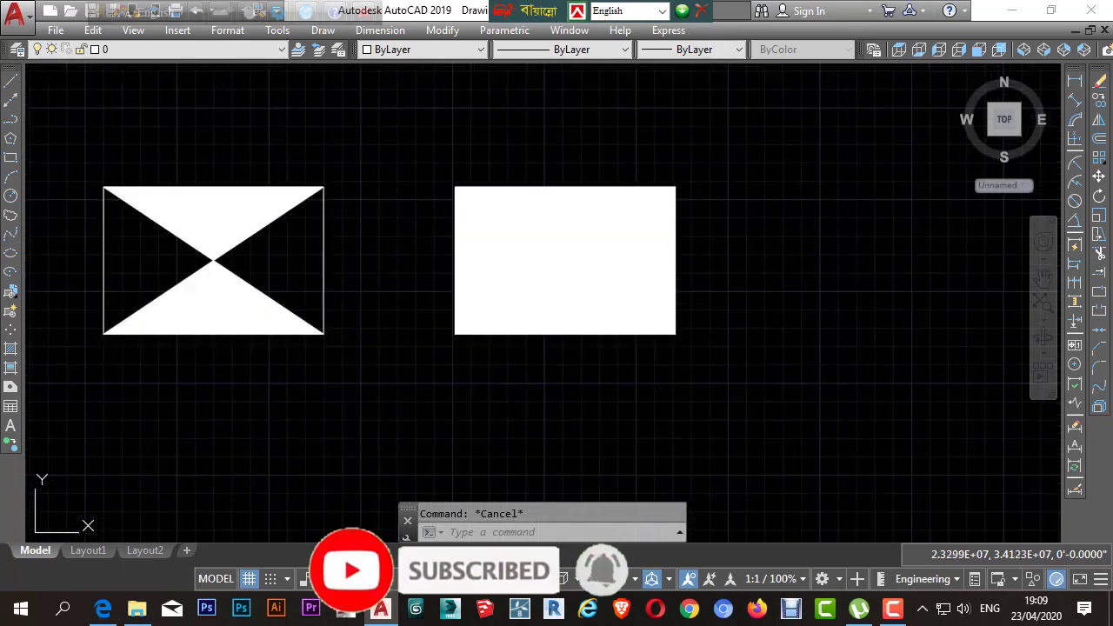
pyautogui.moveTo(612, 198); pyautogui.dragTo(730, 177, button='middle')
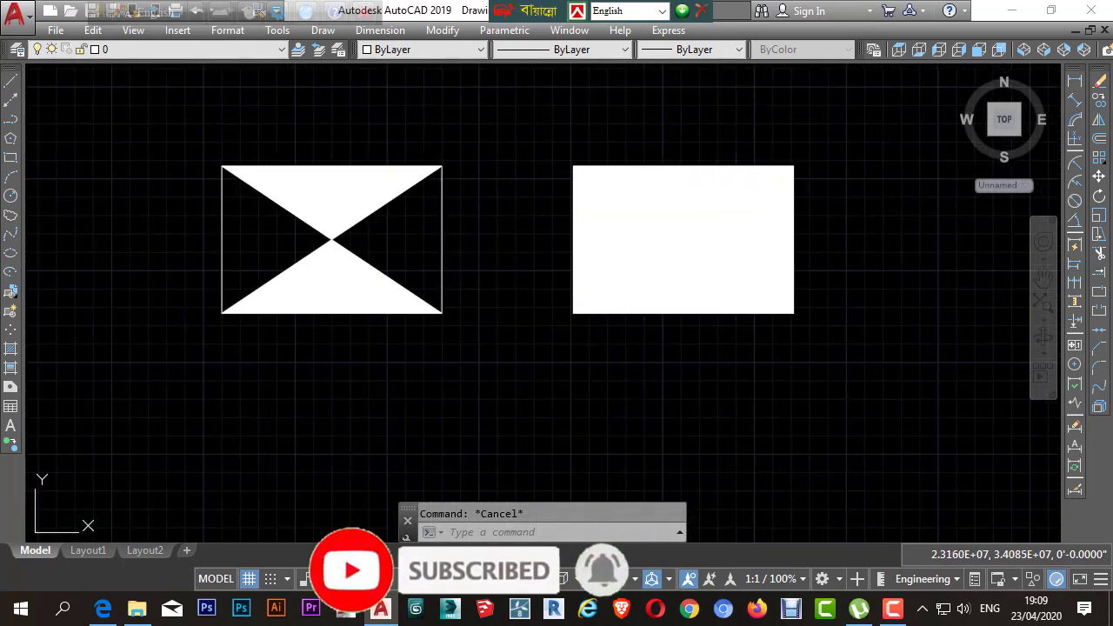
pyautogui.click(681, 258)
pyautogui.press('Escape')
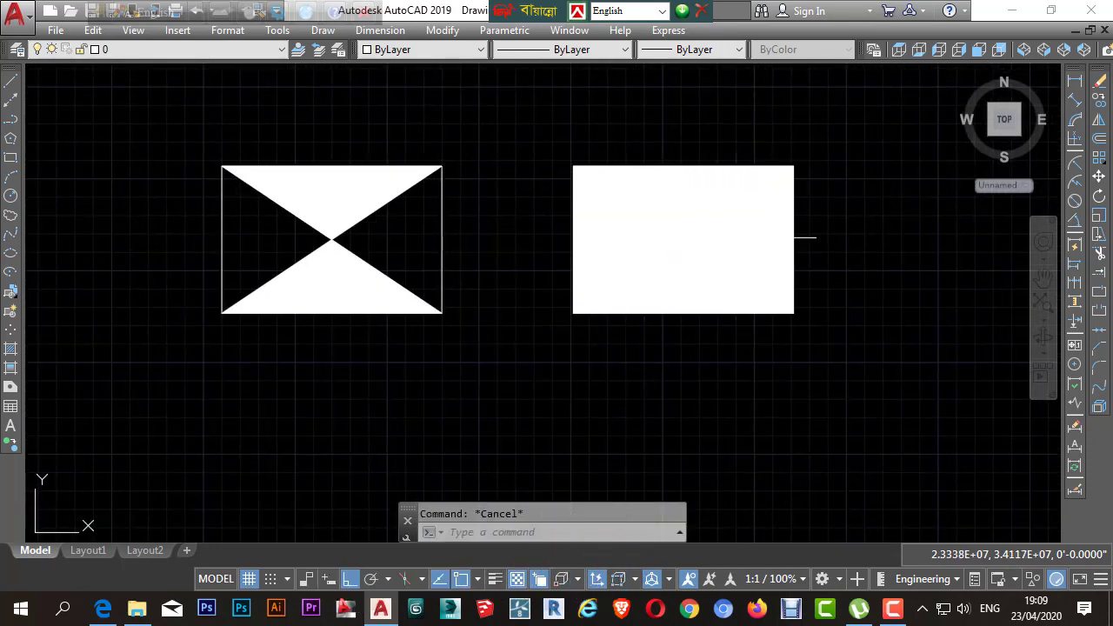
# Erase the fully filled rectangle and the bow-tie filled rectangle, leaving the drawing empty
pyautogui.moveTo(788, 237); pyautogui.dragTo(519, 257, button='middle')
pyautogui.click(683, 244)
pyautogui.click(626, 291)
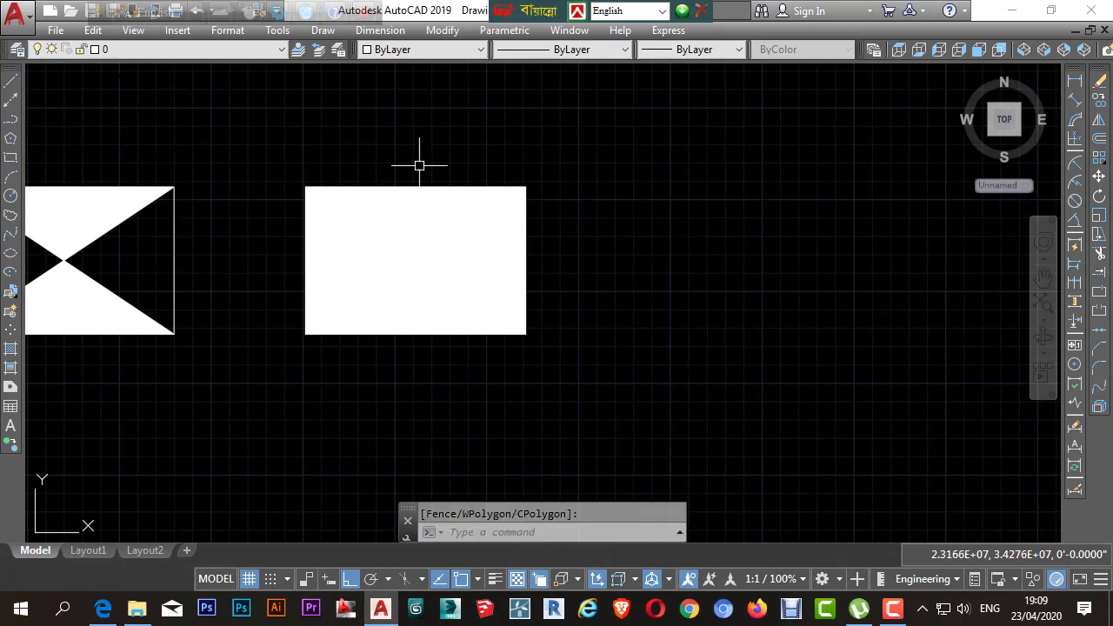
pyautogui.click(385, 236)
pyautogui.press('Delete')
pyautogui.moveTo(385, 236); pyautogui.dragTo(784, 235, button='middle')
pyautogui.click(716, 192)
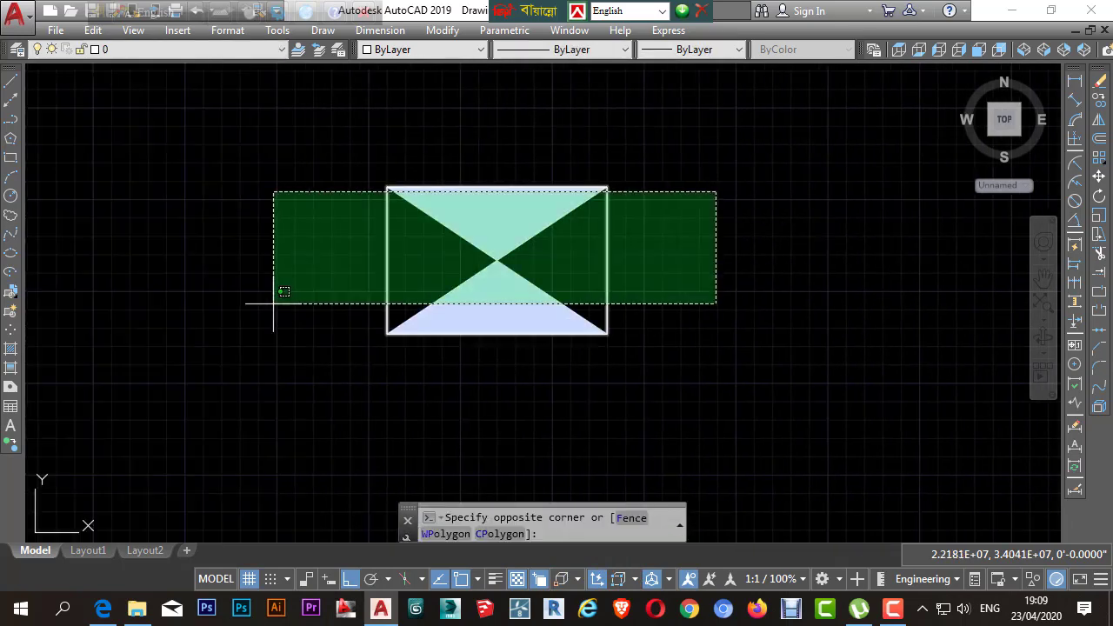
pyautogui.click(274, 303)
pyautogui.press('Delete')
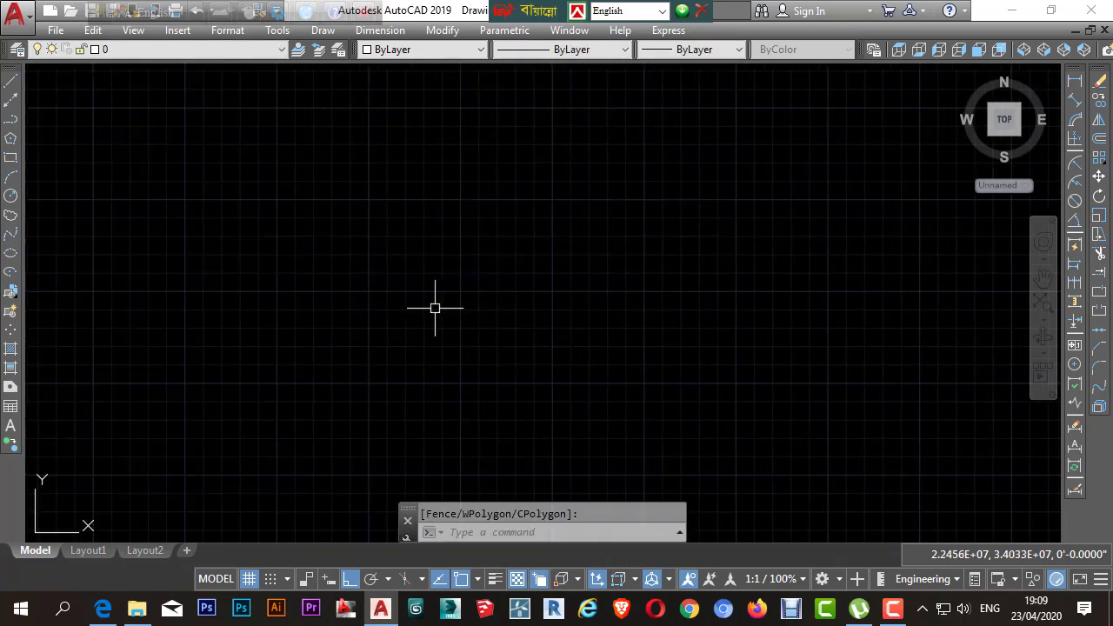
pyautogui.press('Escape')
pyautogui.click(562, 312)
pyautogui.click(465, 363)
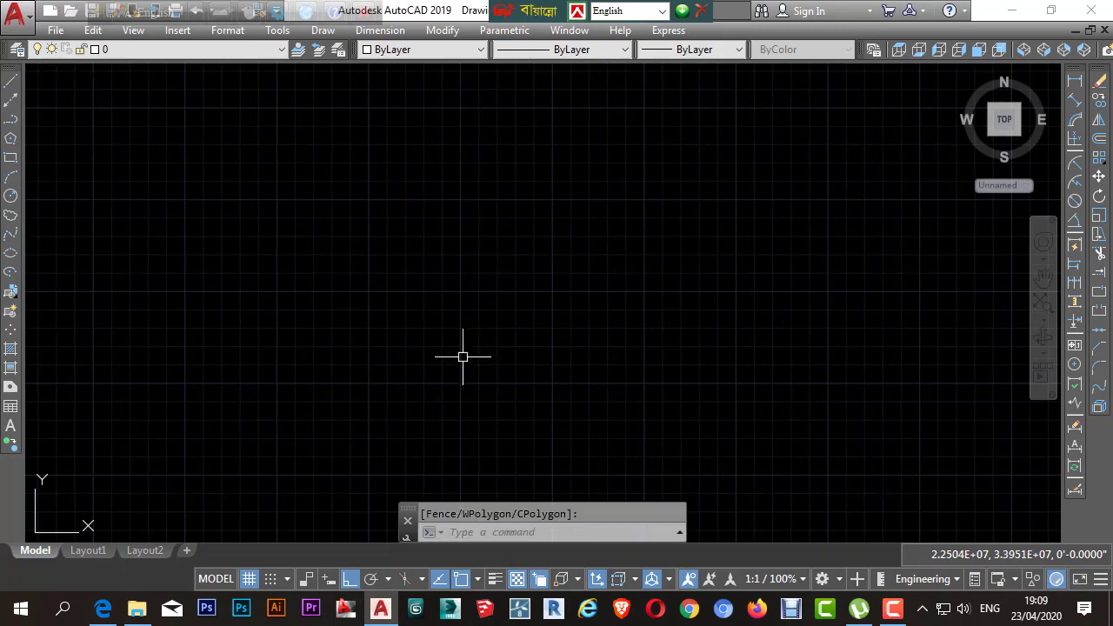
# Place a completely filled donut with an outside diameter of 1 in the empty drawing area
pyautogui.scroll(8, 466, 345)
pyautogui.scroll(10, 464, 336)
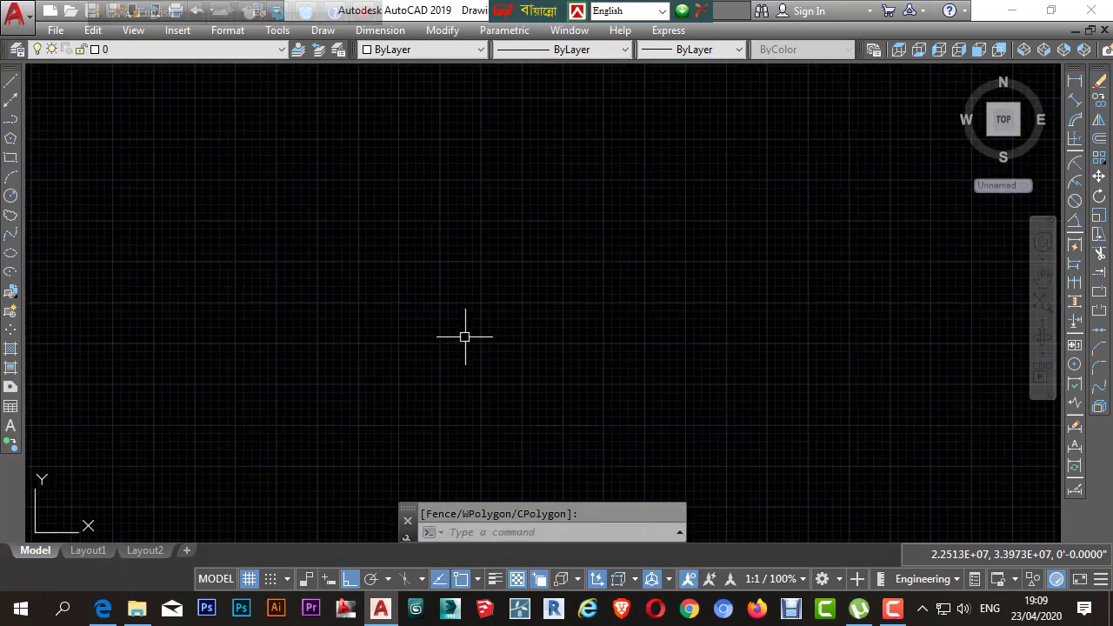
pyautogui.press('Escape')
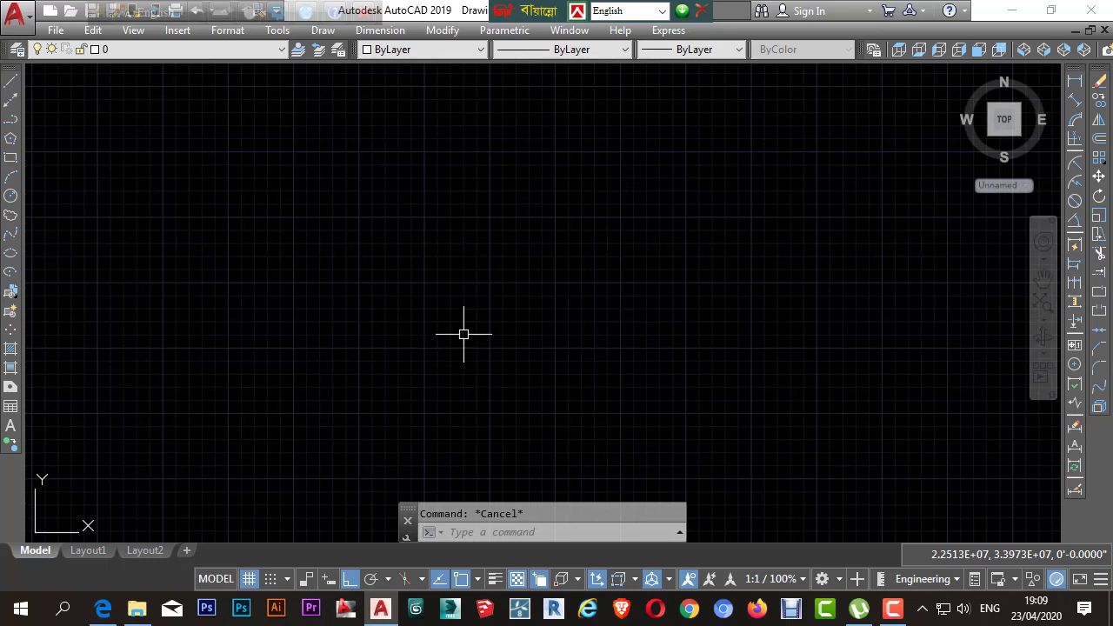
pyautogui.write('do')
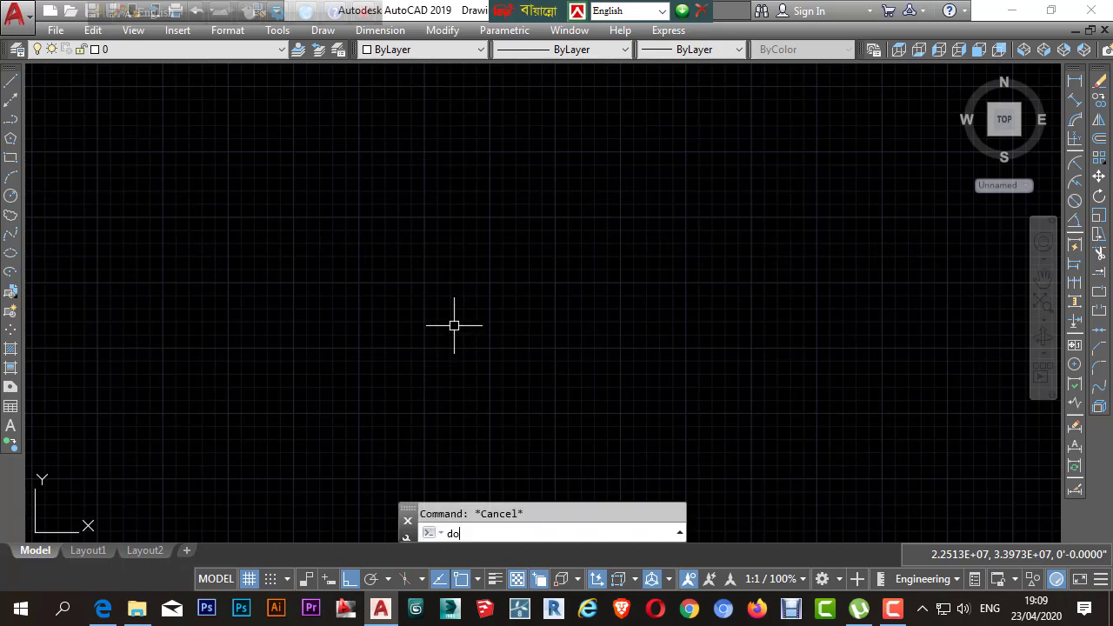
pyautogui.press('Return')
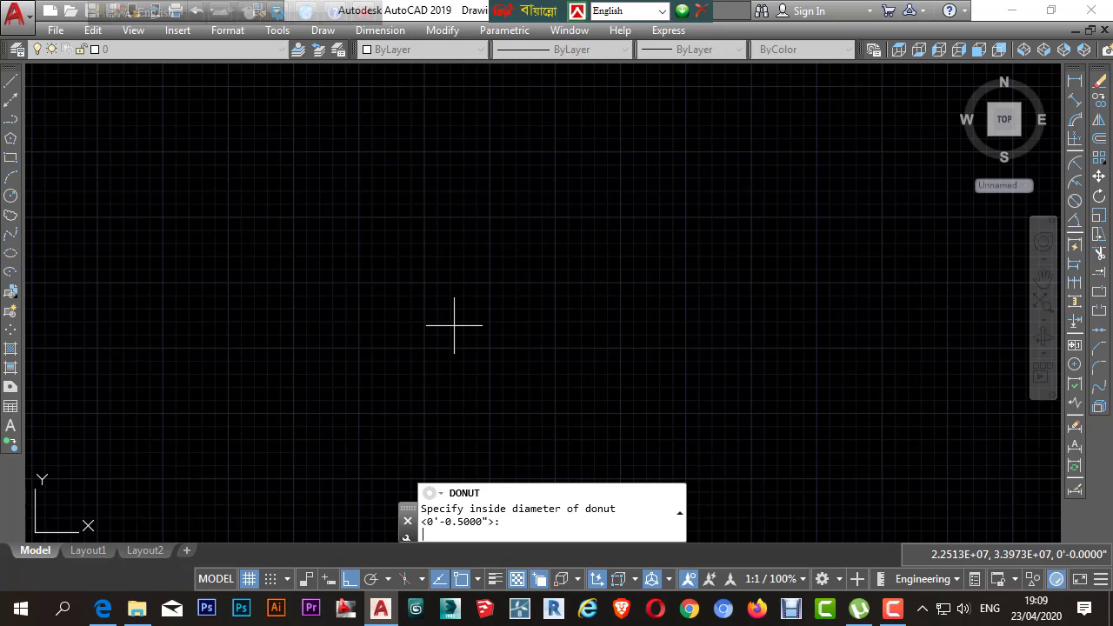
pyautogui.press('Return')
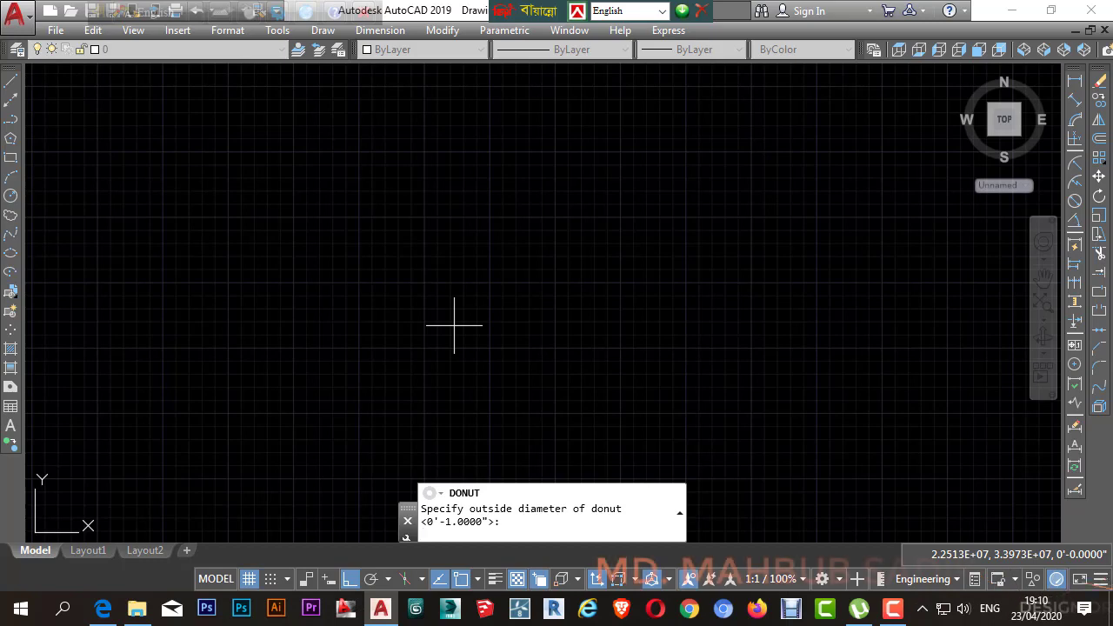
pyautogui.scroll(3, 454, 325)
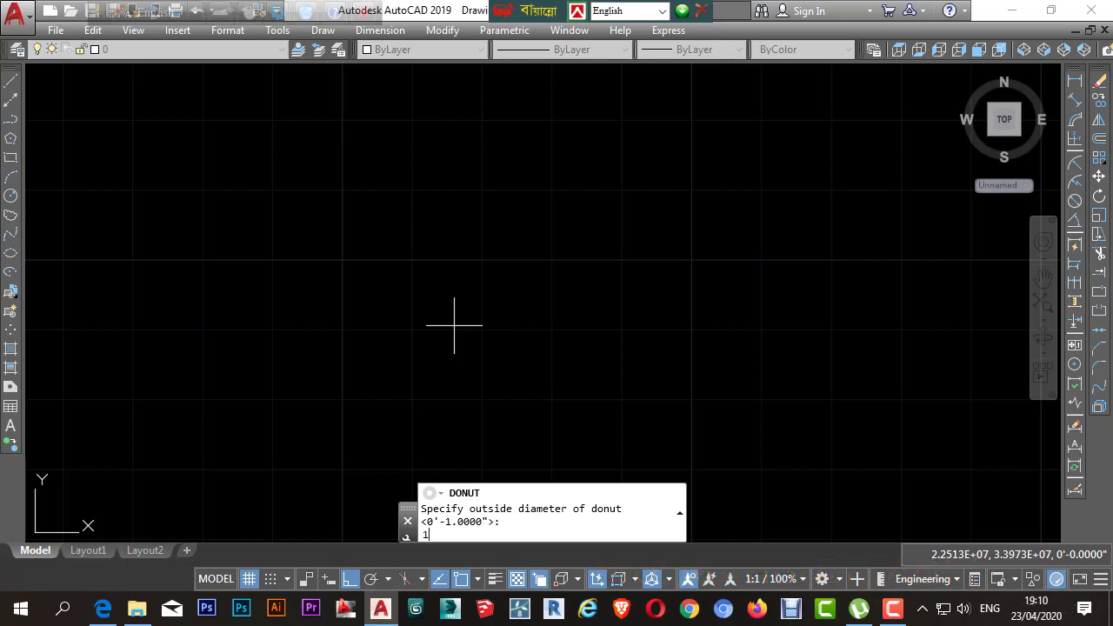
pyautogui.press('Return')
pyautogui.scroll(3, 380, 269)
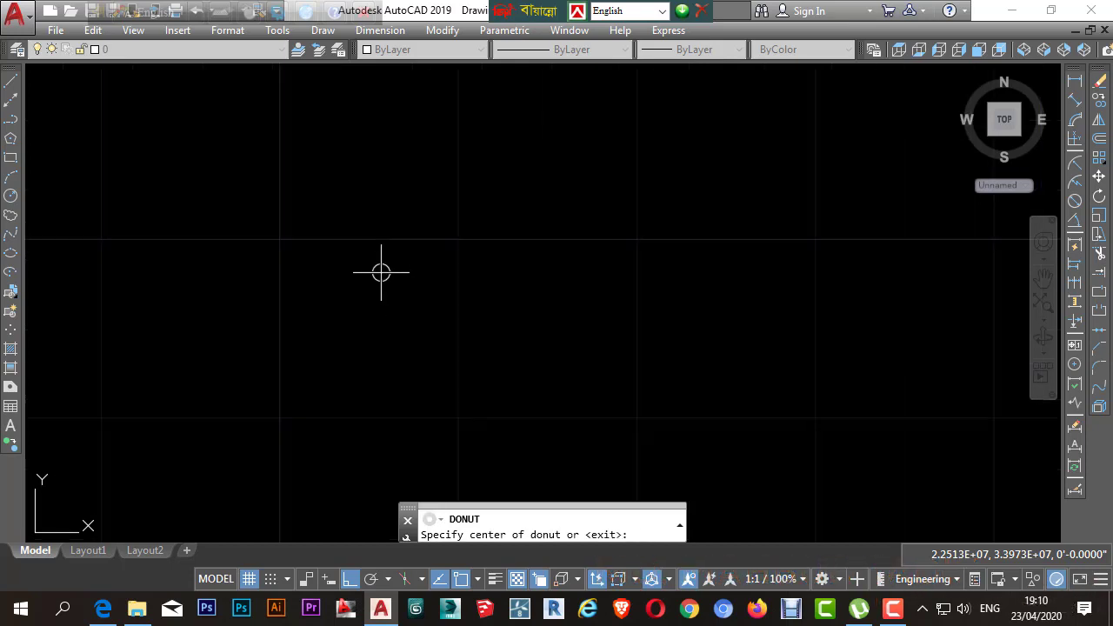
pyautogui.click(305, 265)
pyautogui.scroll(-3, 459, 291)
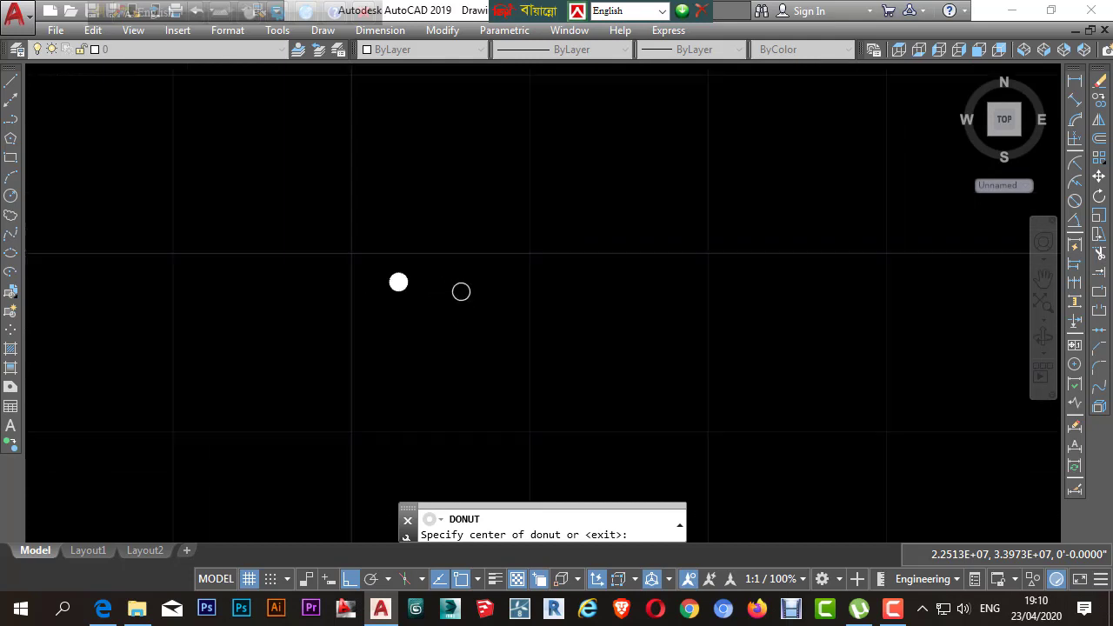
# End the donut placement and examine the small filled donut by window-selecting it and clearing the selection
pyautogui.press('Escape')
pyautogui.scroll(3, 288, 324)
pyautogui.moveTo(288, 324); pyautogui.dragTo(427, 209)
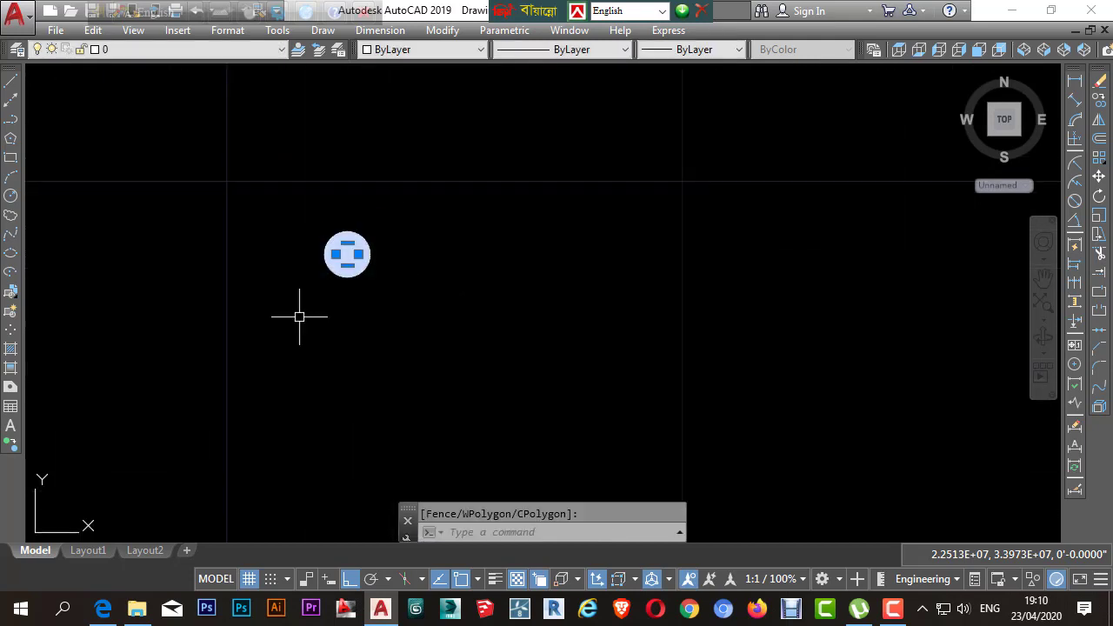
pyautogui.press('Escape')
pyautogui.click(391, 292)
pyautogui.click(286, 215)
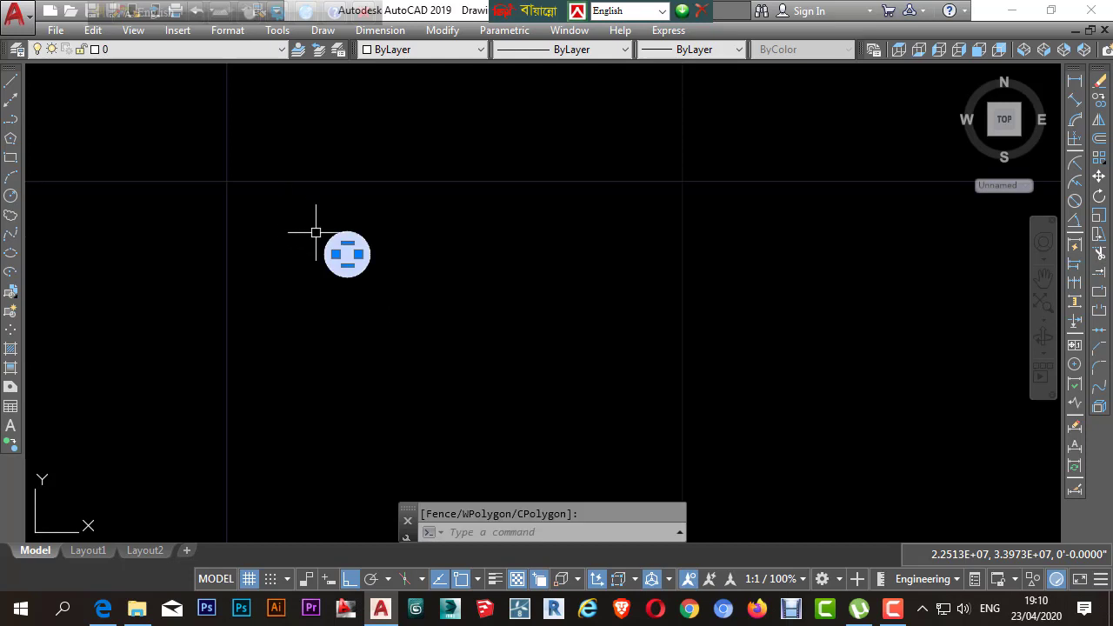
pyautogui.press('Escape')
pyautogui.click(410, 291)
pyautogui.click(249, 207)
pyautogui.scroll(-1, 378, 265)
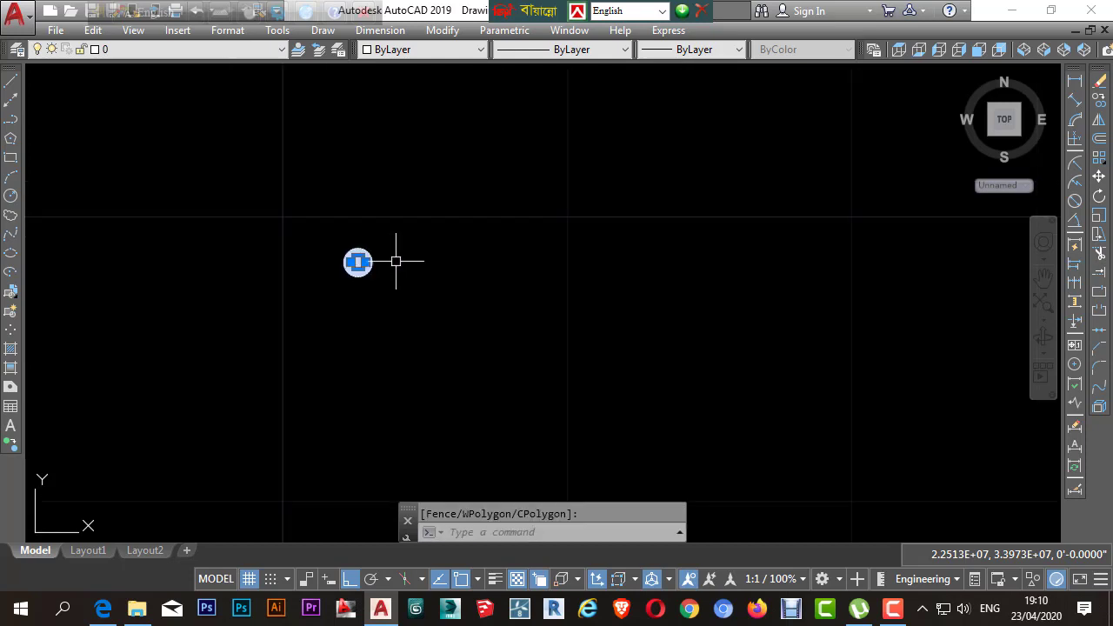
pyautogui.scroll(2, 412, 258)
pyautogui.scroll(-2, 412, 257)
pyautogui.press('Escape')
pyautogui.click(484, 274)
pyautogui.click(450, 307)
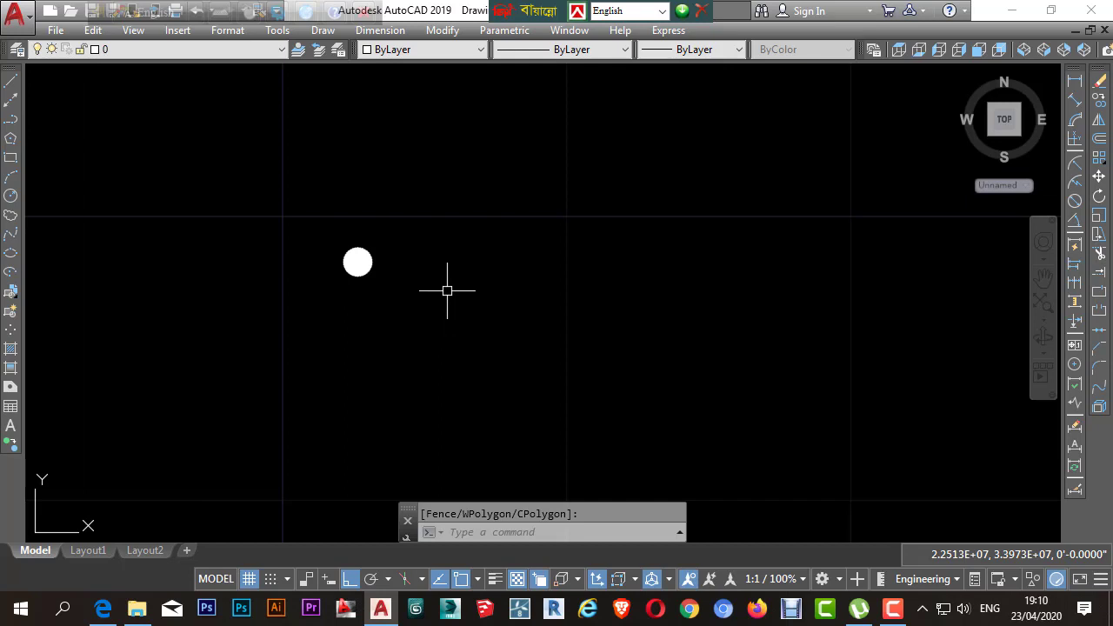
pyautogui.press('Escape')
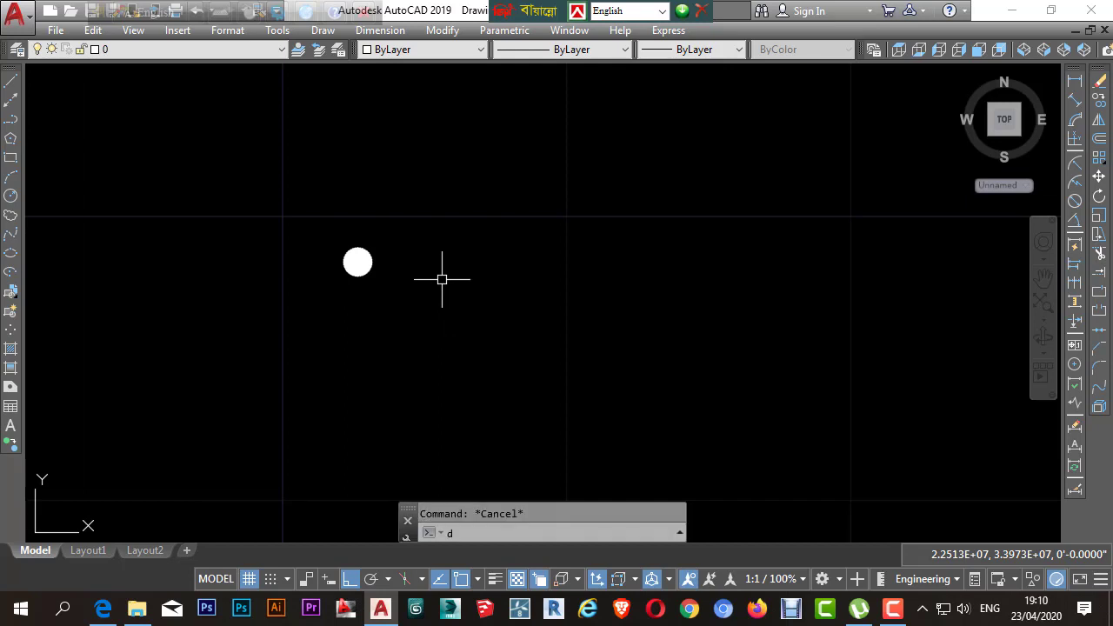
# Place a donut with an outside diameter of 5 and a hole as wide as the small filled donut, to the right of that donut
pyautogui.write('DO')
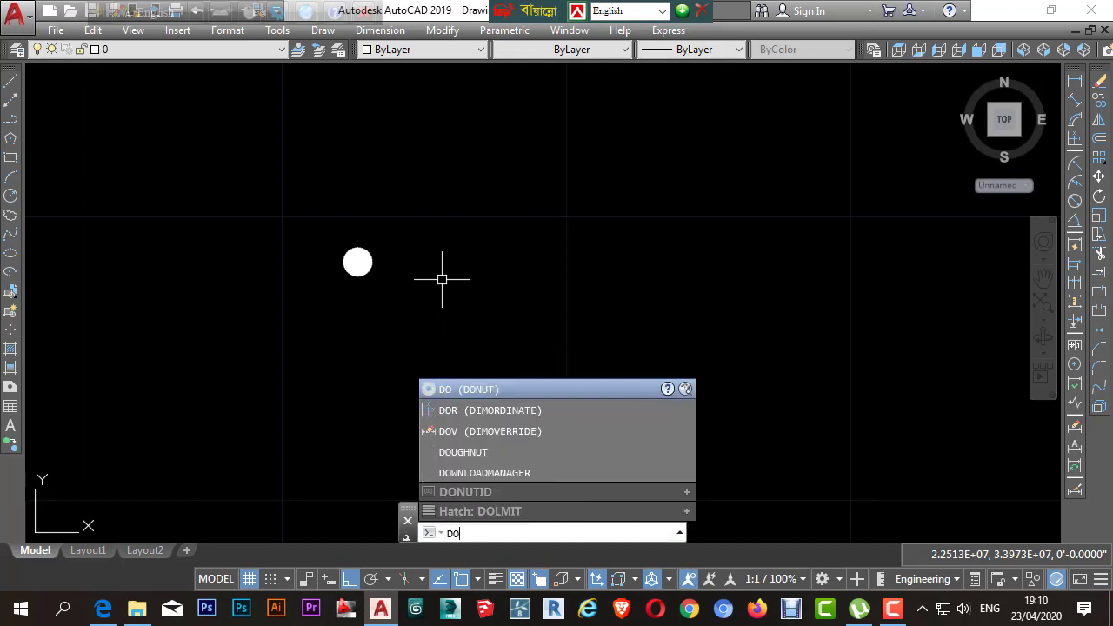
pyautogui.press('Return')
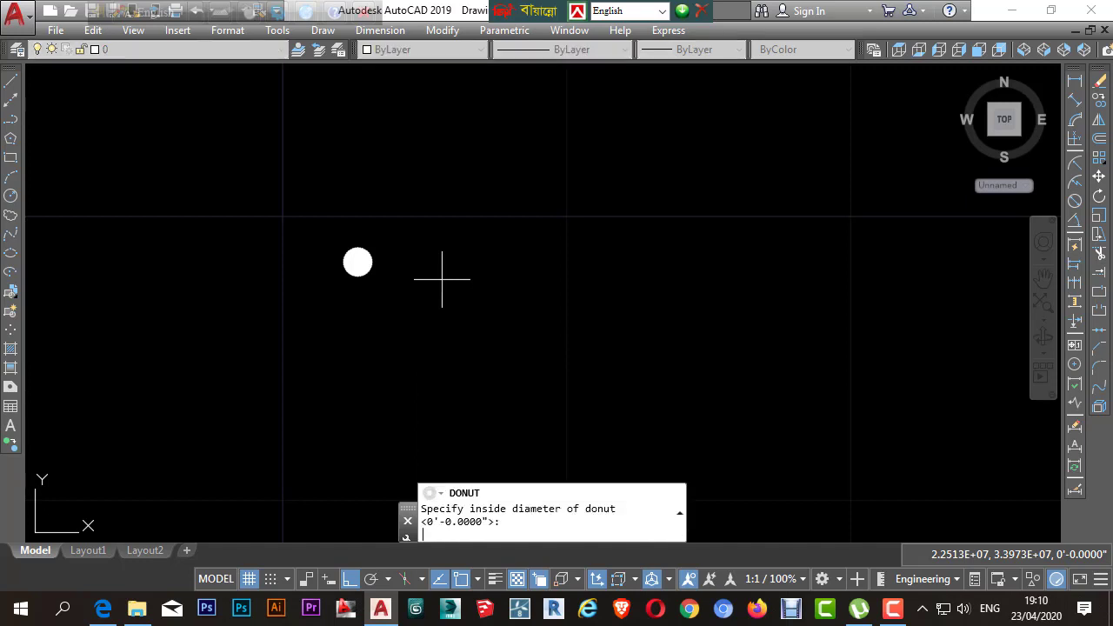
pyautogui.press('Return')
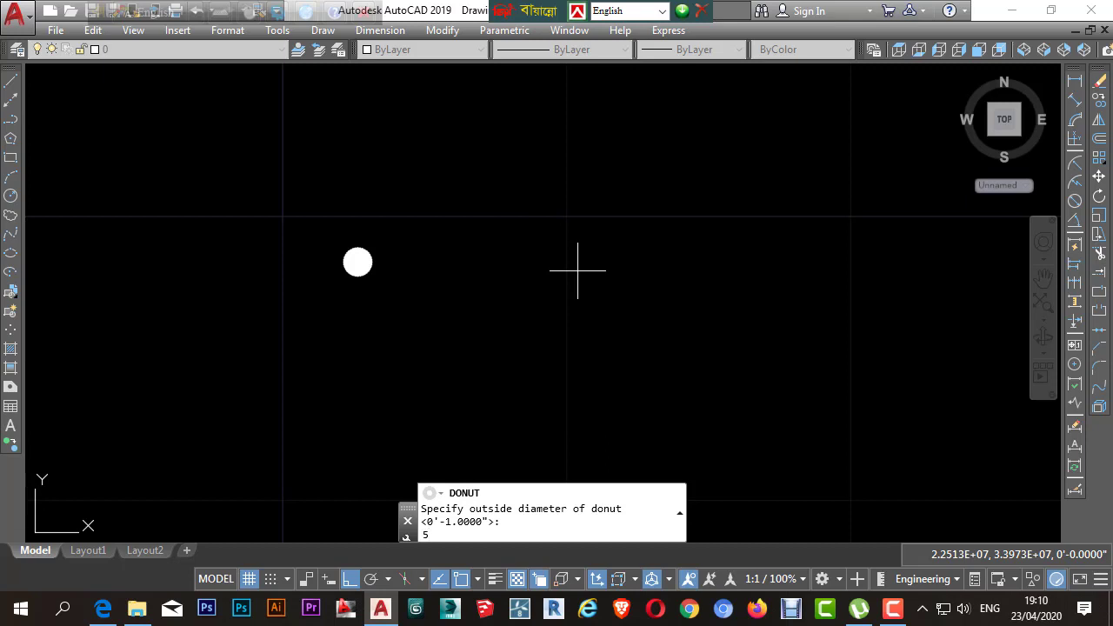
pyautogui.press('Return')
pyautogui.click(549, 274)
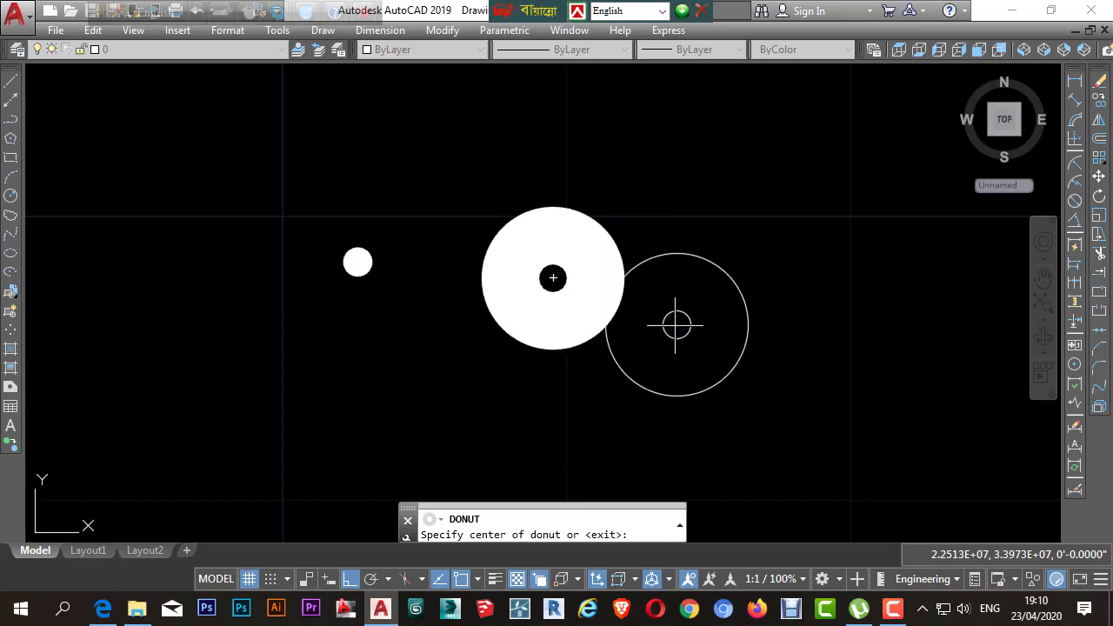
# Place five more identical large donuts around the existing ones, forming an arch over the small filled donut, and finish the command
pyautogui.scroll(4, 708, 304)
pyautogui.scroll(-2, 616, 299)
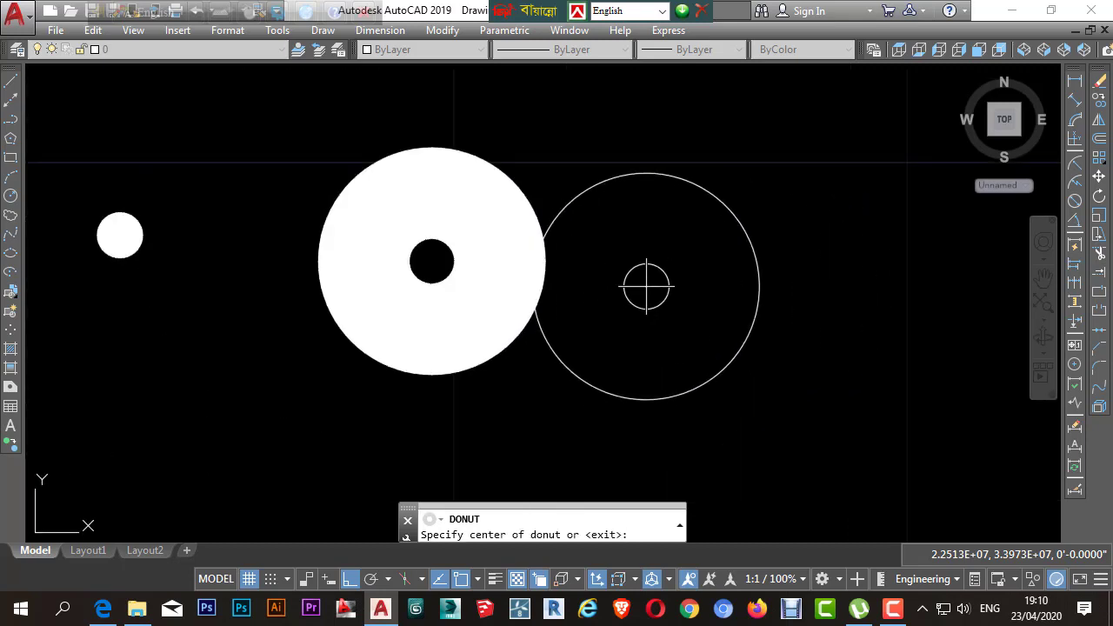
pyautogui.click(666, 280)
pyautogui.scroll(-5, 641, 332)
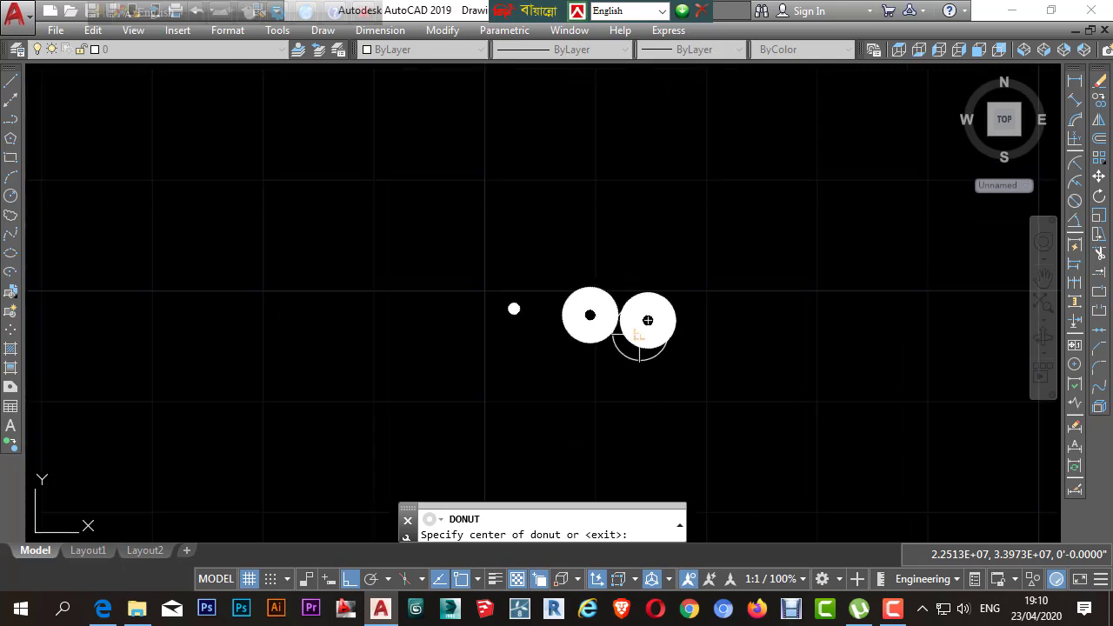
pyautogui.scroll(4, 598, 265)
pyautogui.click(657, 263)
pyautogui.scroll(-4, 648, 274)
pyautogui.scroll(4, 596, 269)
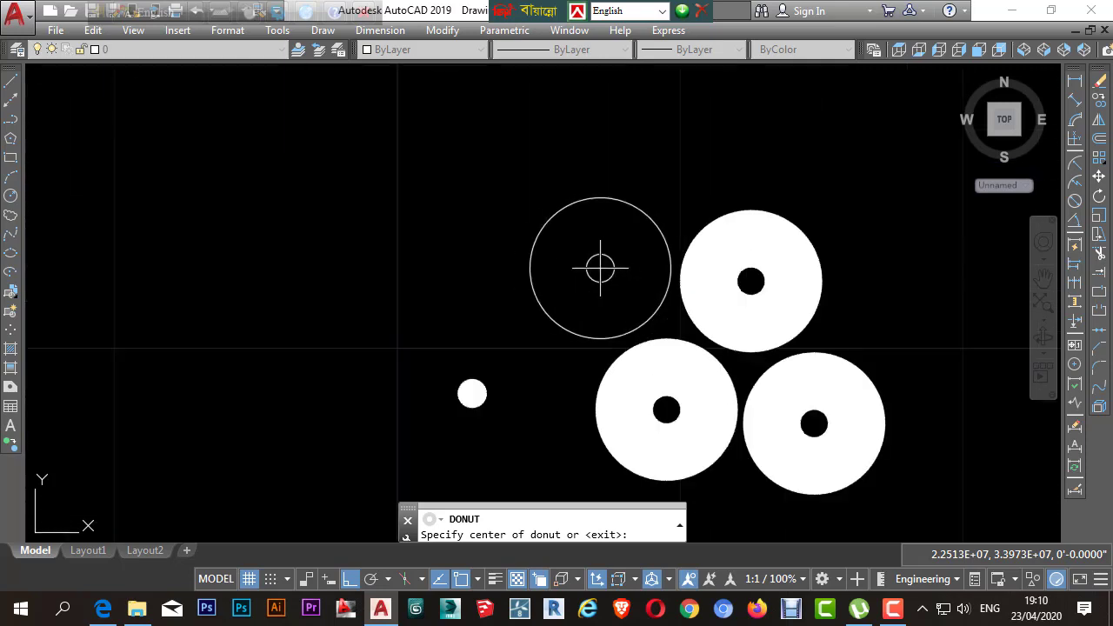
pyautogui.click(595, 267)
pyautogui.click(422, 253)
pyautogui.click(331, 387)
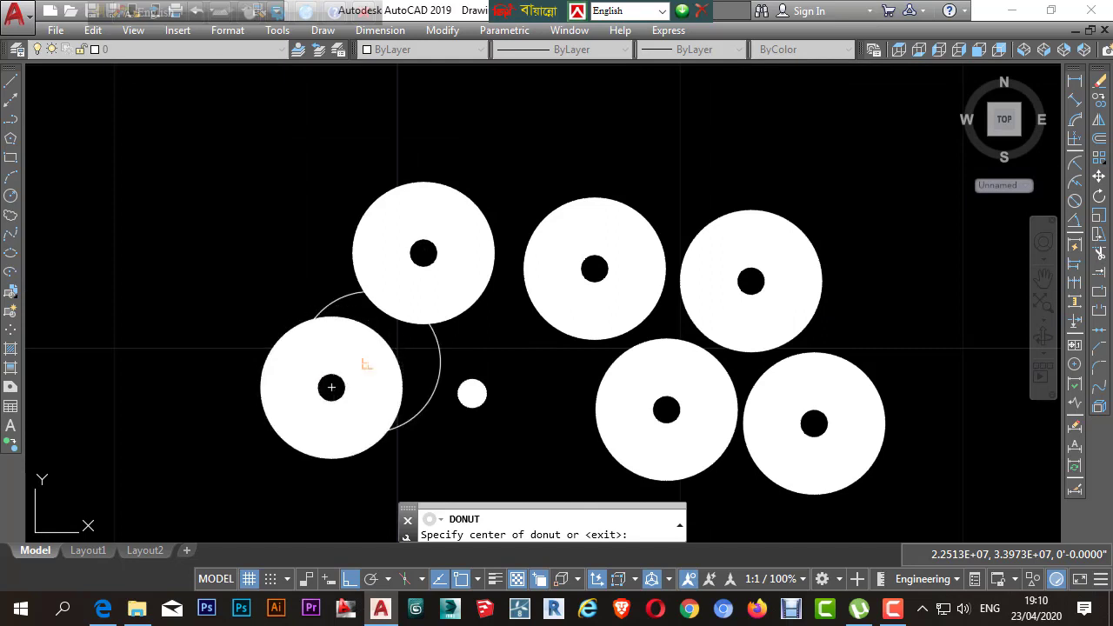
pyautogui.press('Return')
pyautogui.scroll(-2, 131, 177)
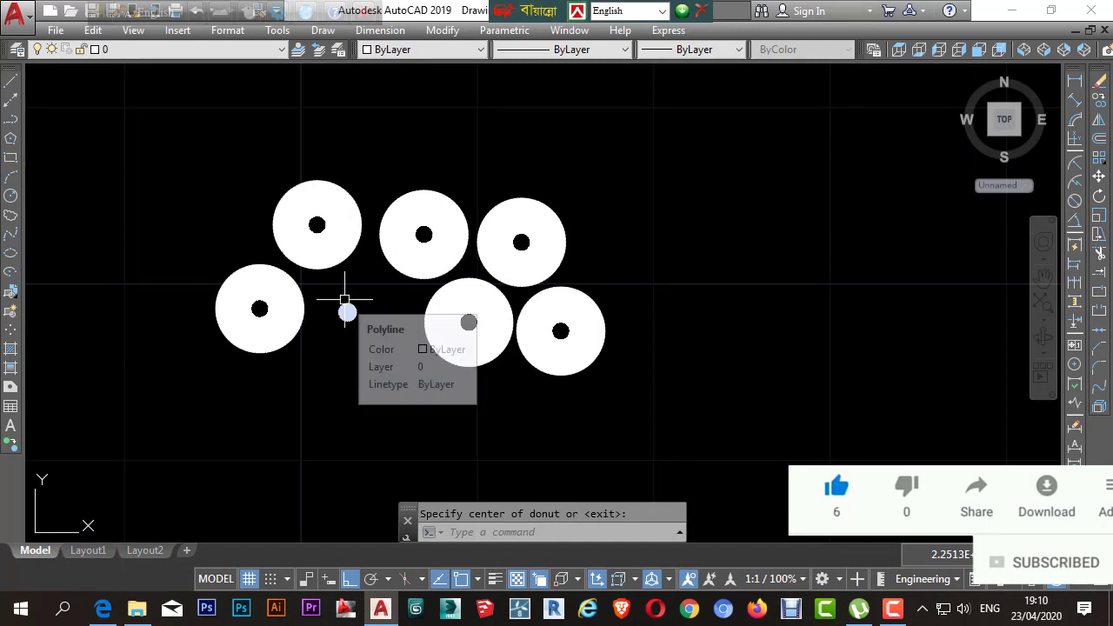
# Erase all the donuts, large and small, leaving the drawing empty
pyautogui.press('Escape')
pyautogui.scroll(-3, 565, 354)
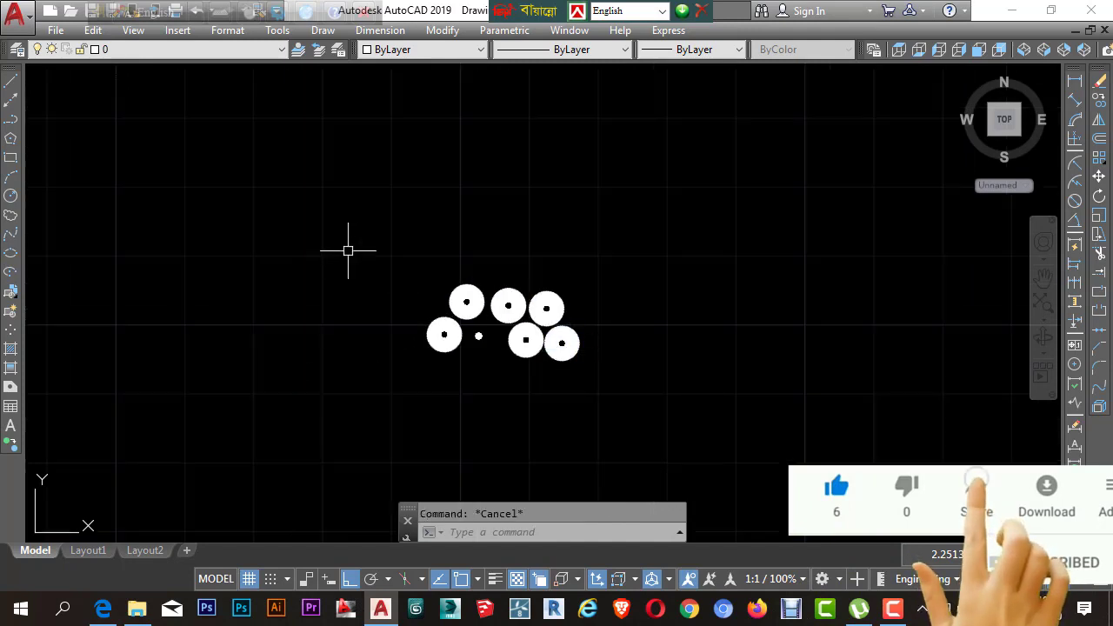
pyautogui.moveTo(348, 248); pyautogui.dragTo(583, 385)
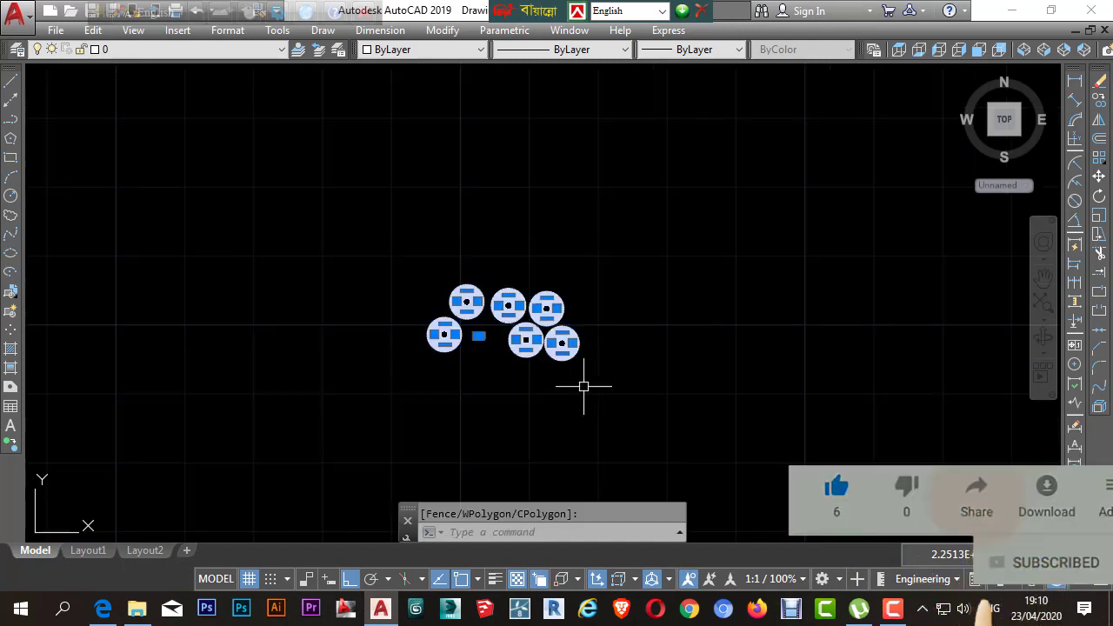
pyautogui.click(1100, 81)
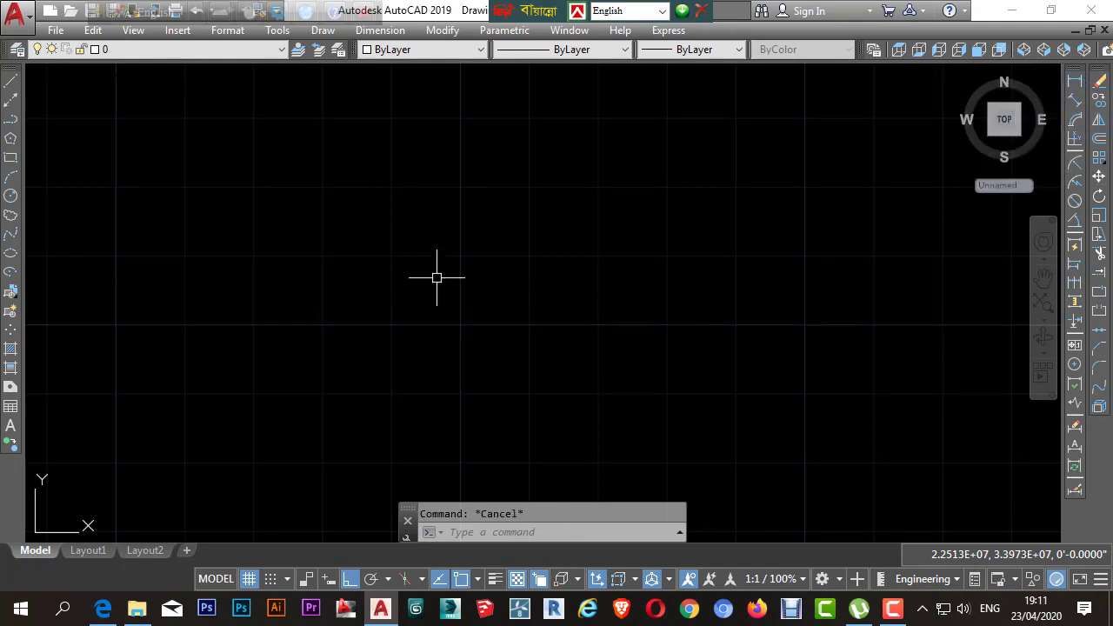
pyautogui.click(442, 276)
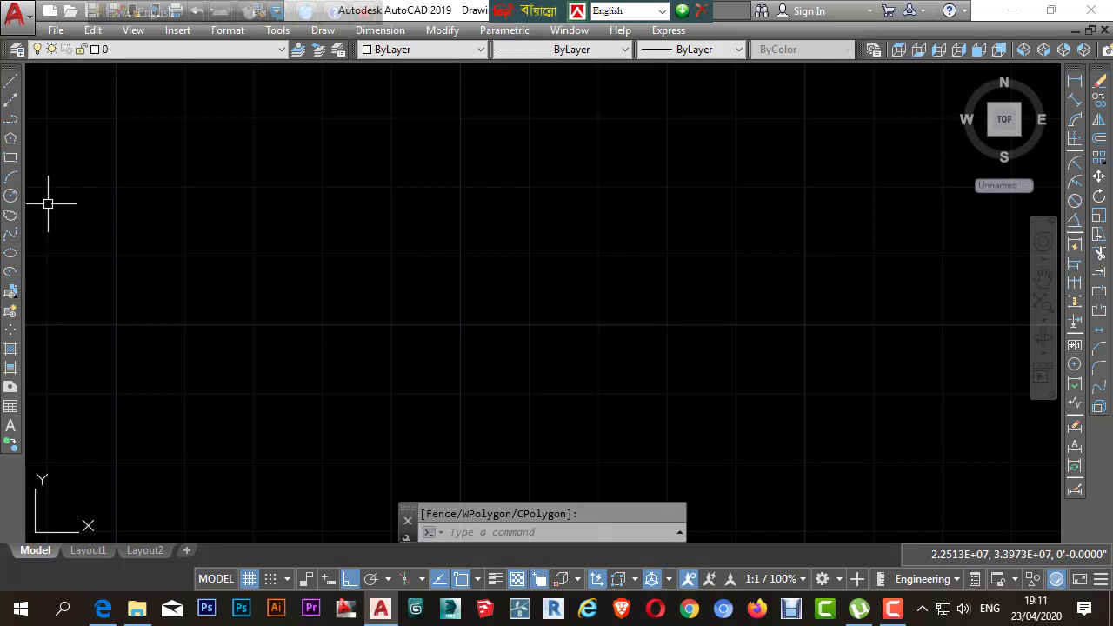
# Draw a tall, narrow ellipse by its horizontal axis endpoints and a much longer vertical half-axis
pyautogui.click(12, 256)
pyautogui.scroll(2, 482, 292)
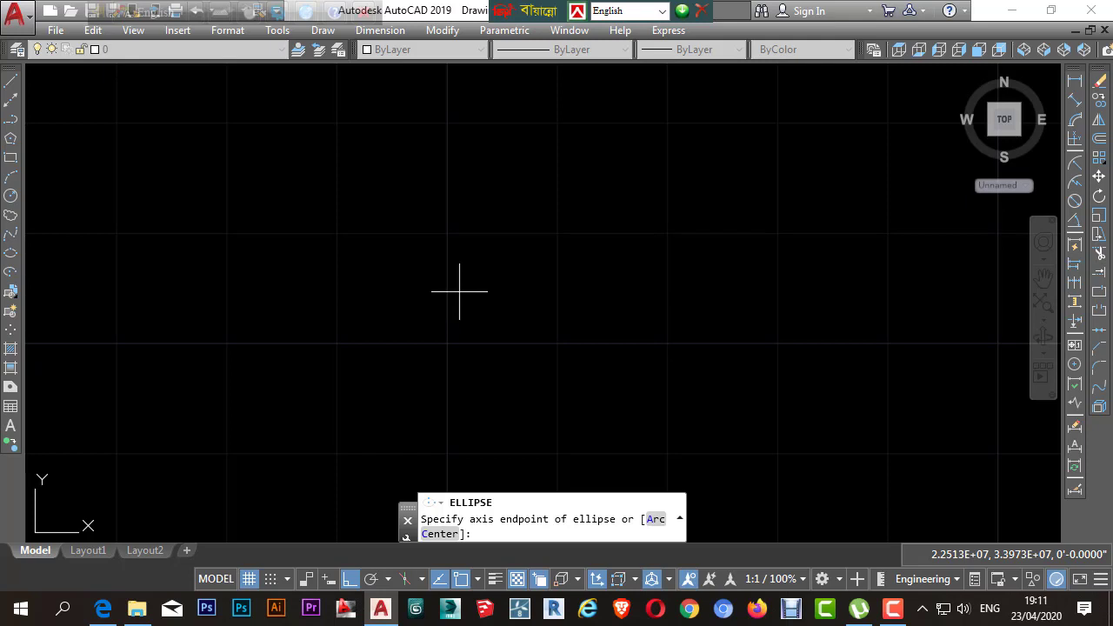
pyautogui.click(459, 291)
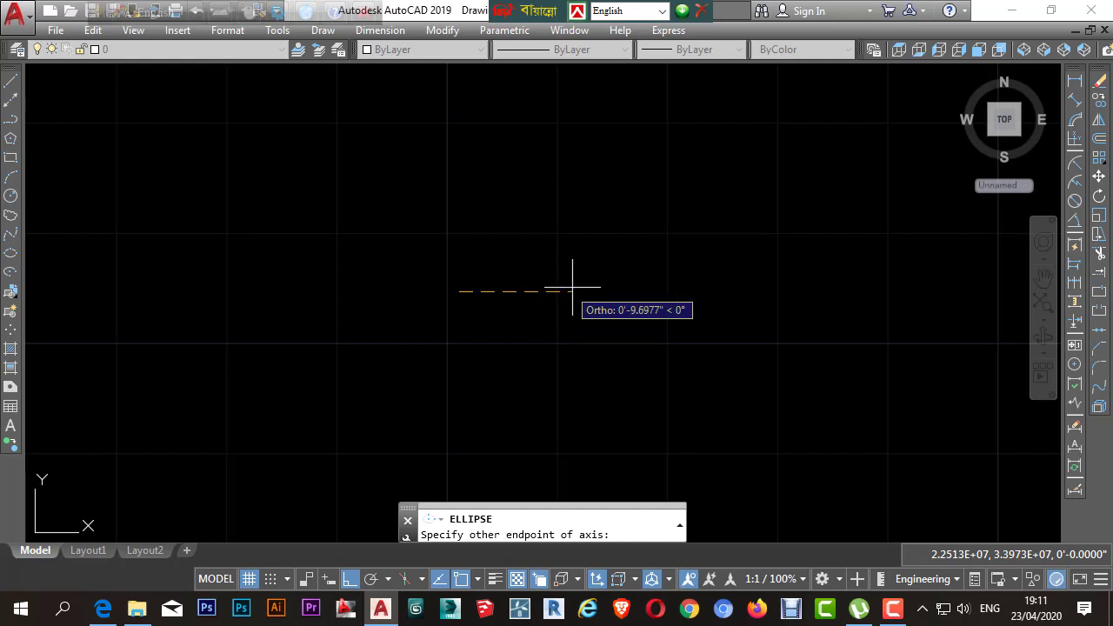
pyautogui.click(717, 284)
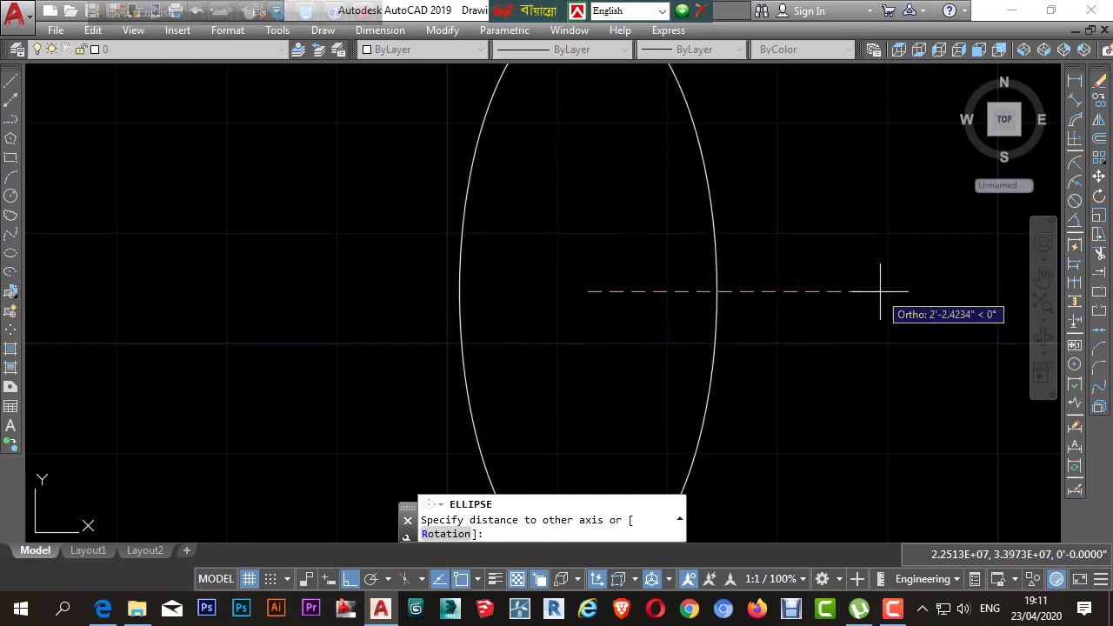
pyautogui.scroll(-4, 869, 294)
pyautogui.scroll(1, 819, 296)
pyautogui.scroll(4, 842, 289)
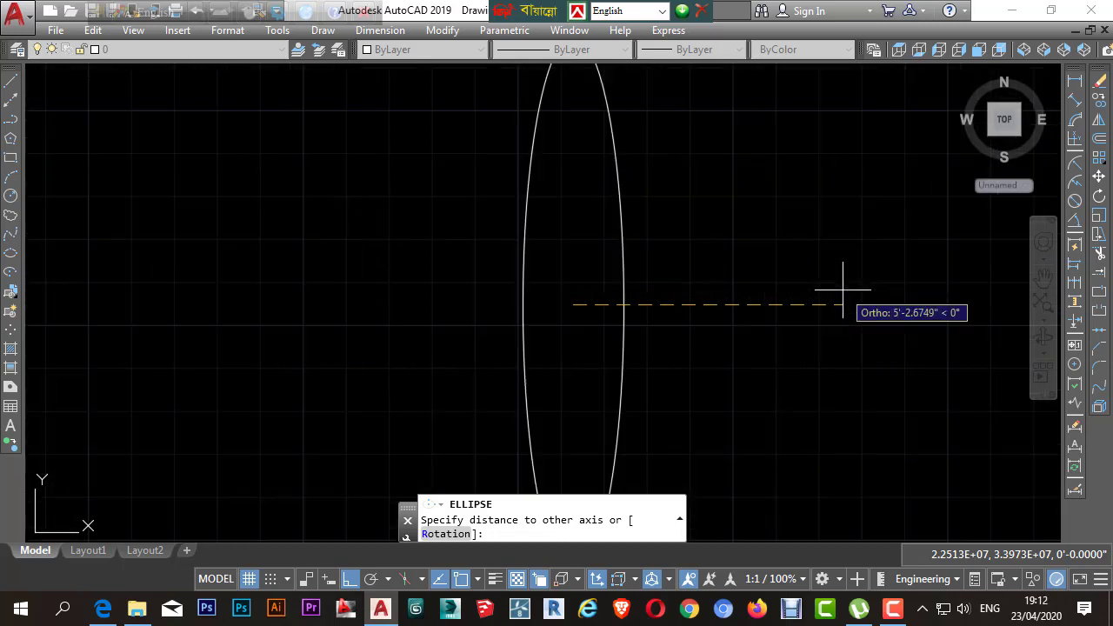
pyautogui.scroll(-2, 842, 289)
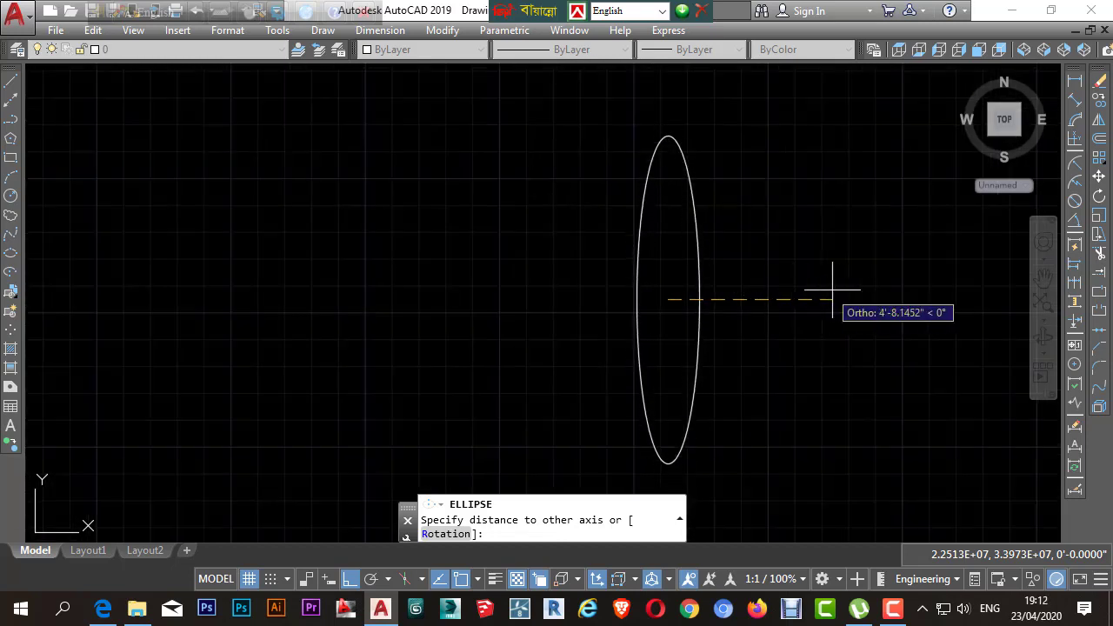
pyautogui.click(787, 285)
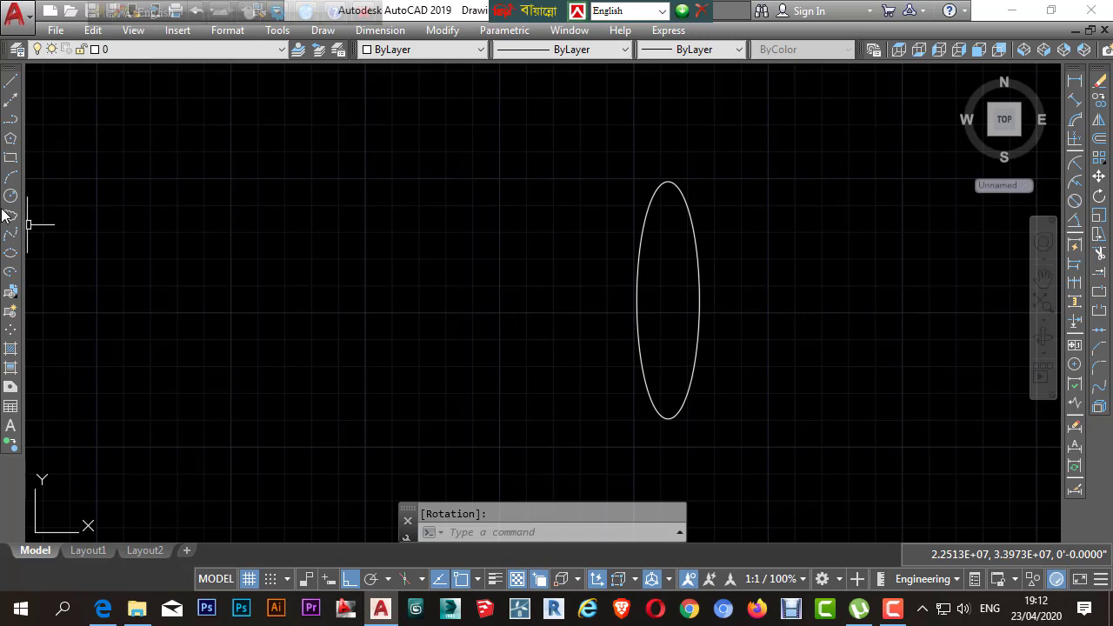
# Draw a small, flat horizontal ellipse to the left of the tall ellipse
pyautogui.press('Return')
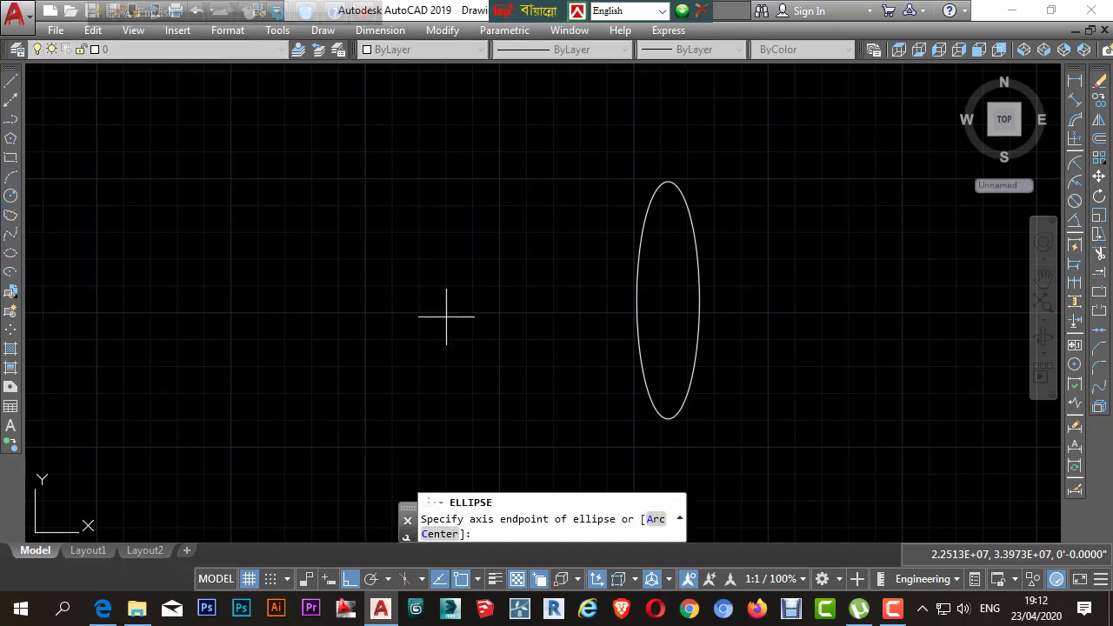
pyautogui.click(403, 298)
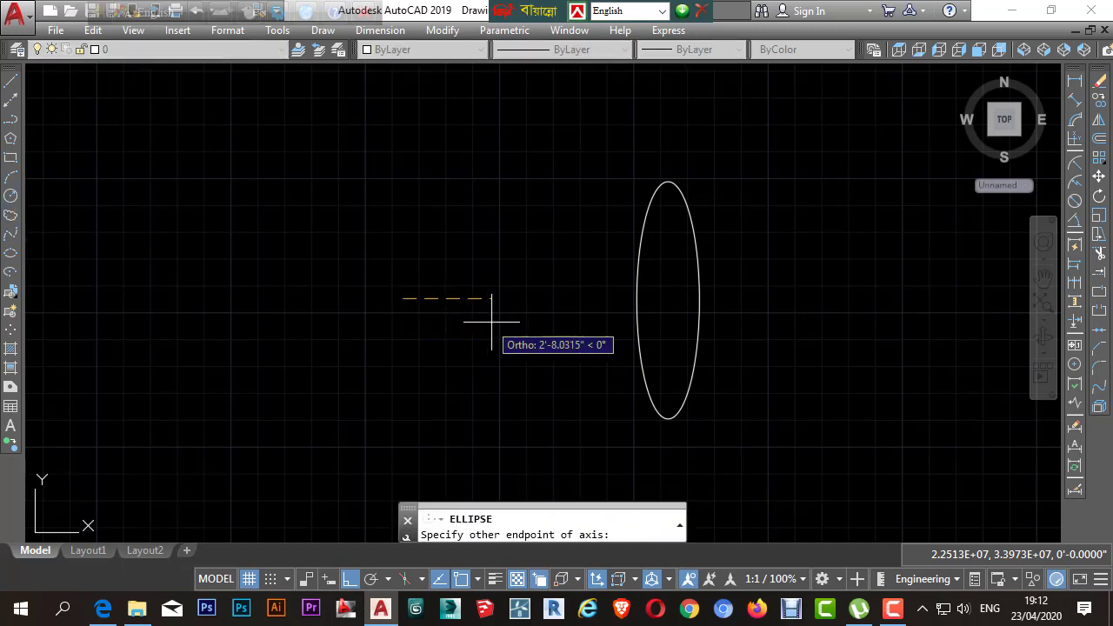
pyautogui.click(552, 298)
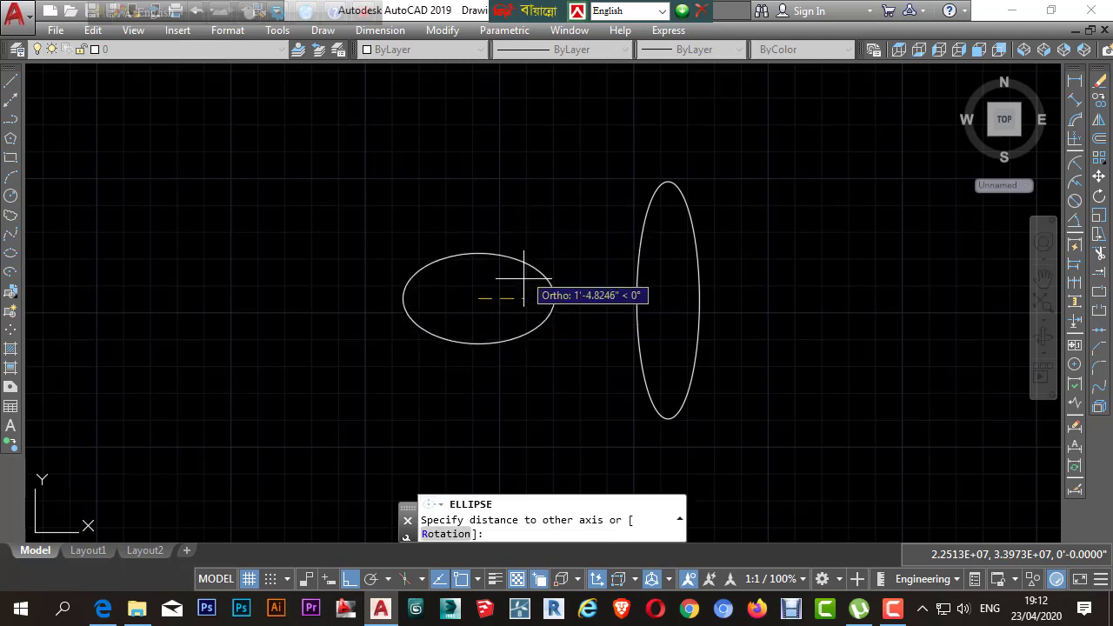
pyautogui.click(484, 318)
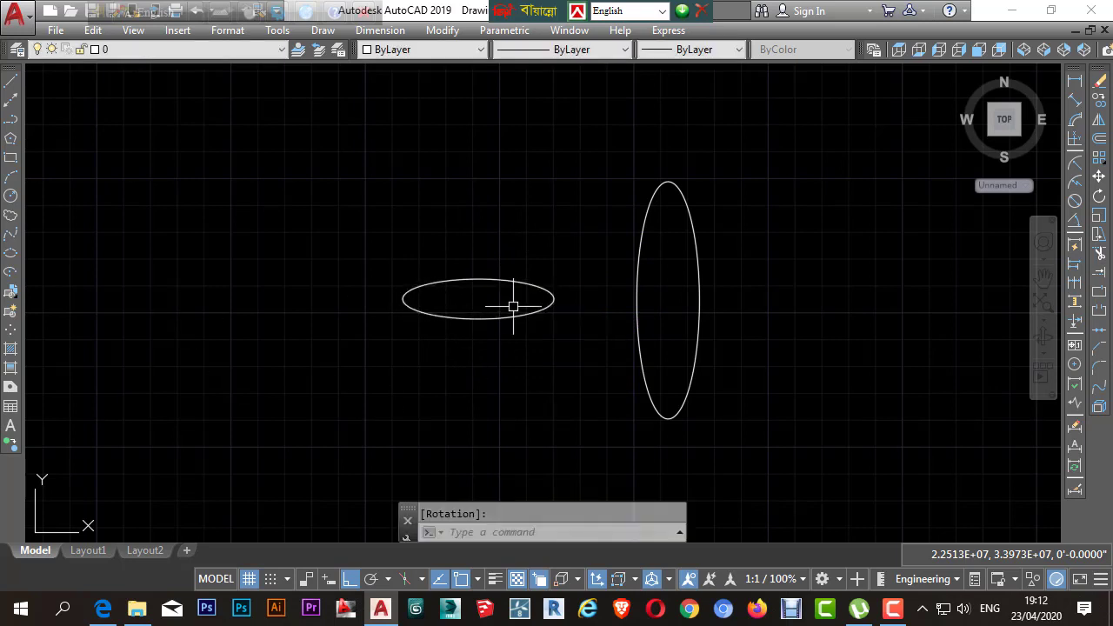
# Draw a large horizontal ellipse about 14' wide with a half-height of about 2' to the right of the tall ellipse
pyautogui.moveTo(512, 308); pyautogui.dragTo(266, 293, button='middle')
pyautogui.press('Return')
pyautogui.click(494, 307)
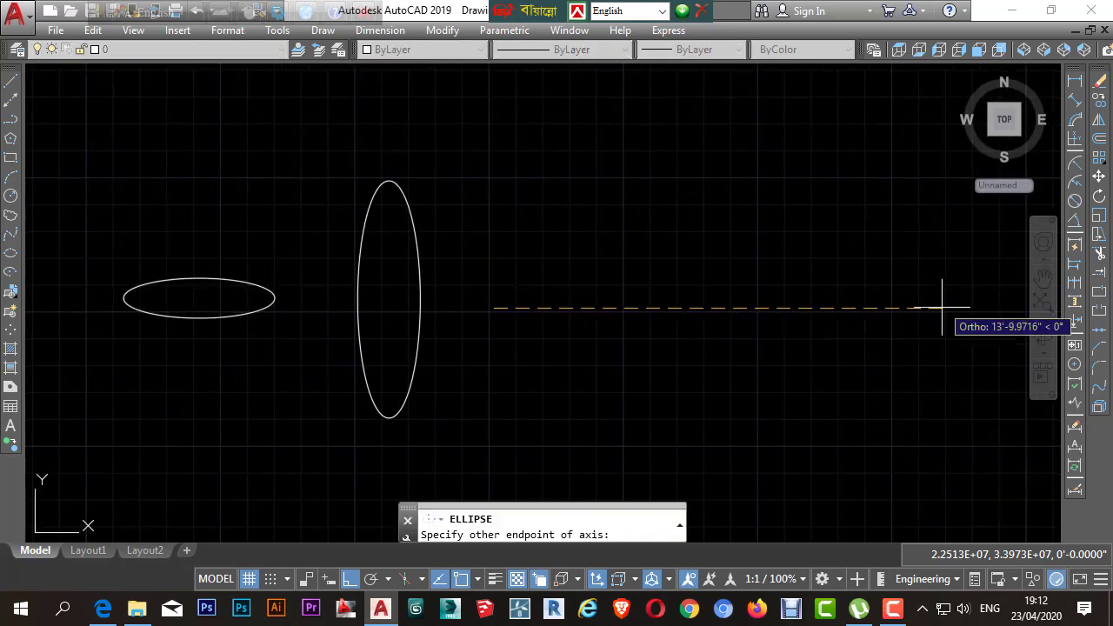
pyautogui.click(946, 308)
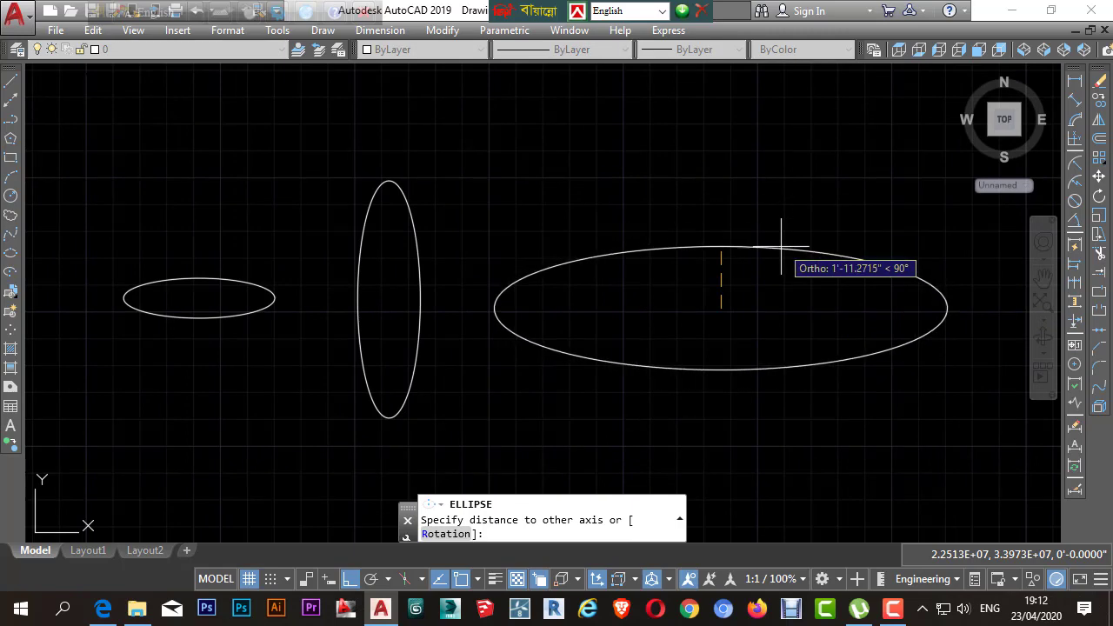
pyautogui.click(783, 245)
pyautogui.scroll(-4, 638, 260)
pyautogui.moveTo(761, 287); pyautogui.dragTo(643, 310, button='middle')
pyautogui.scroll(4, 460, 300)
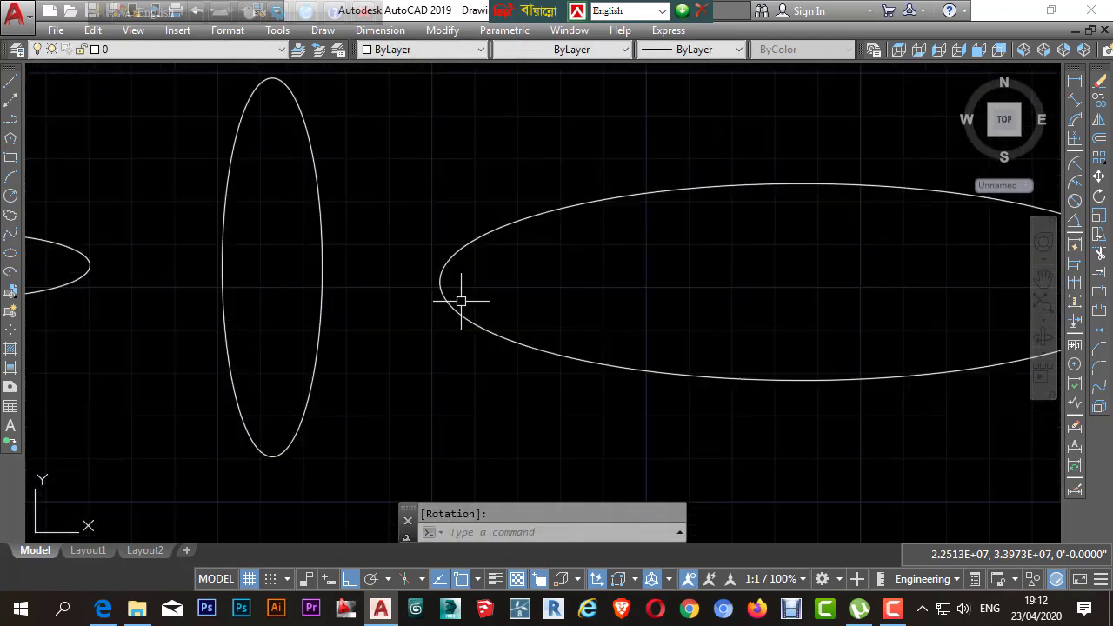
pyautogui.scroll(-3, 443, 323)
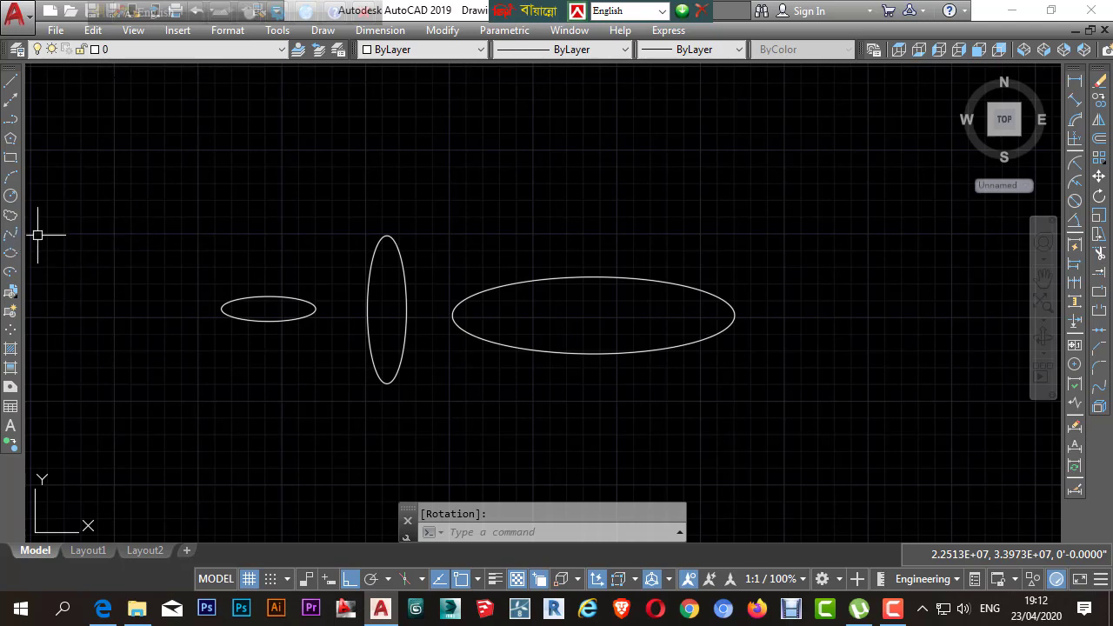
# Draw an open, nearly semicircular elliptical arc about 9' wide to the right of the large ellipse, starting at its eastern quadrant
pyautogui.click(12, 270)
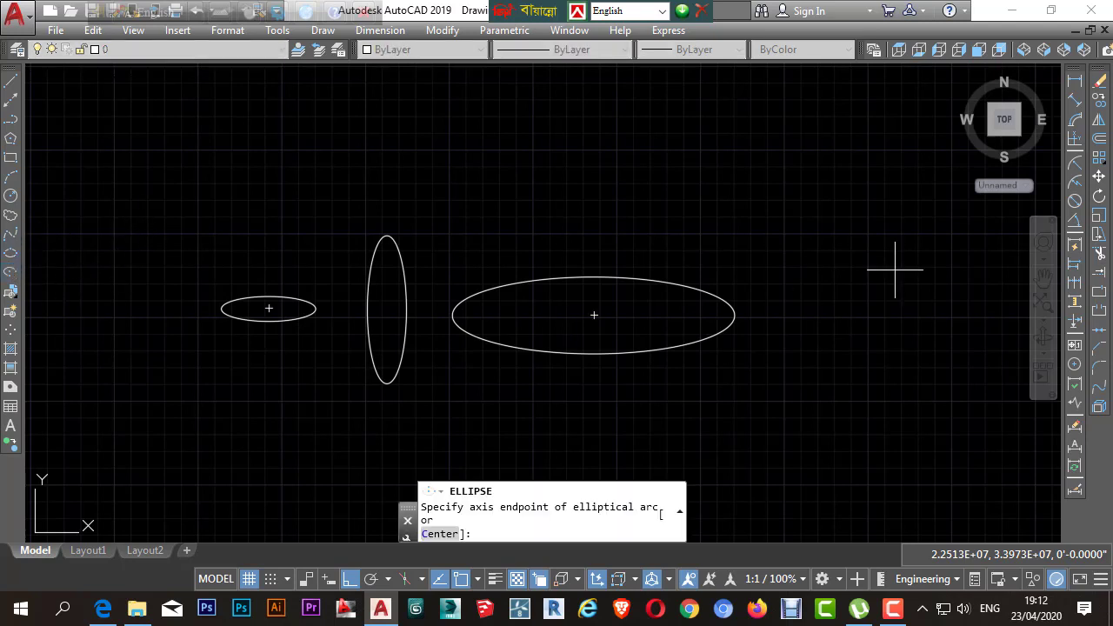
pyautogui.moveTo(803, 302); pyautogui.dragTo(608, 276, button='middle')
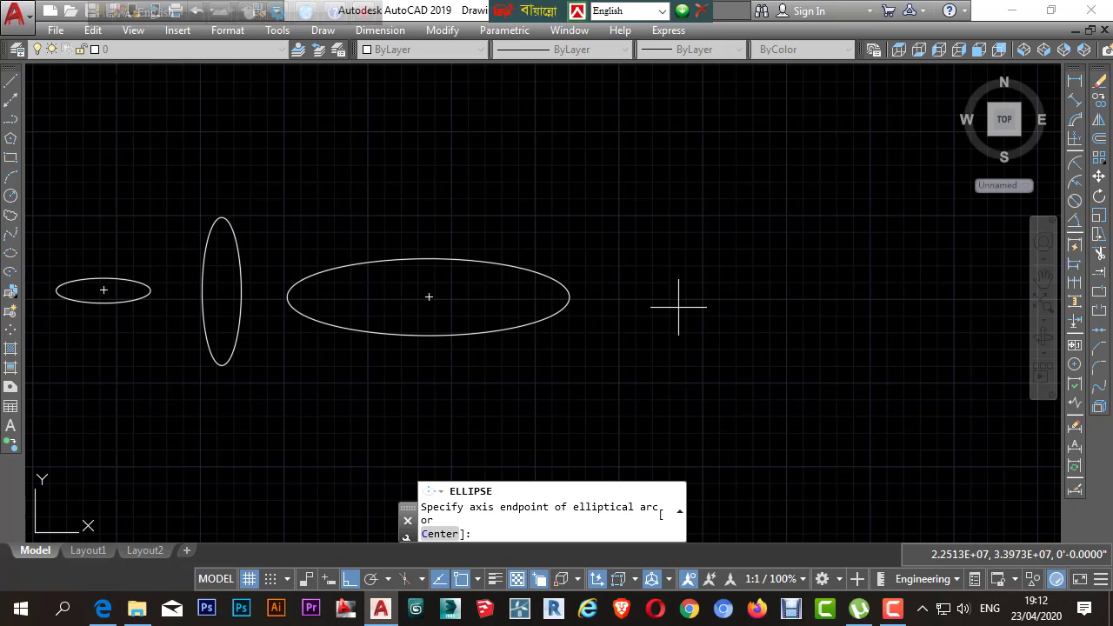
pyautogui.click(714, 303)
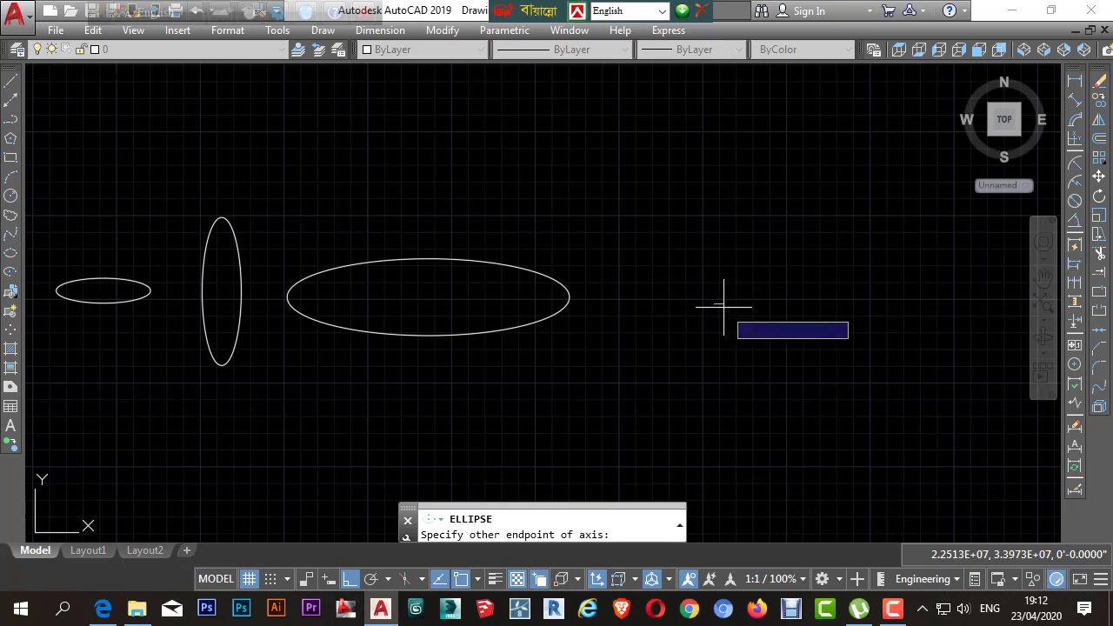
pyautogui.click(895, 304)
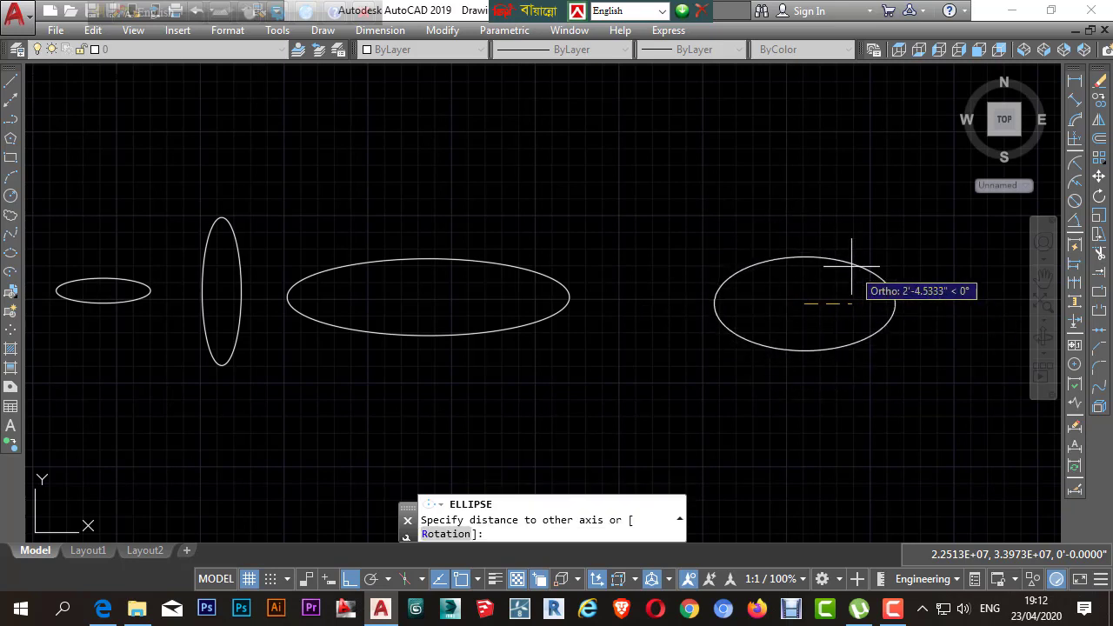
pyautogui.click(814, 205)
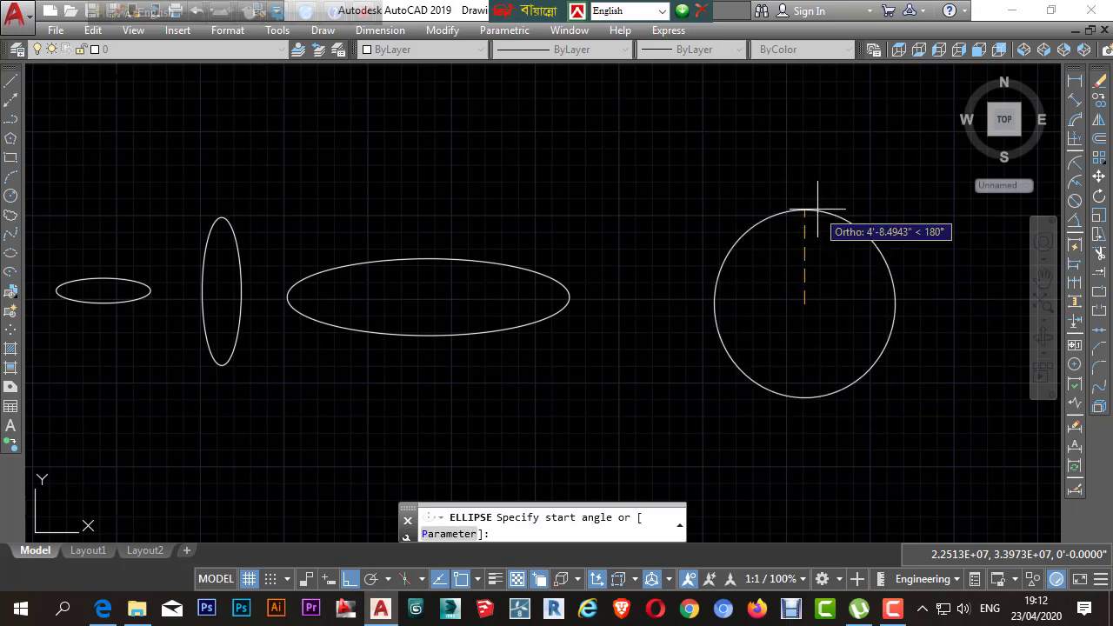
pyautogui.click(947, 304)
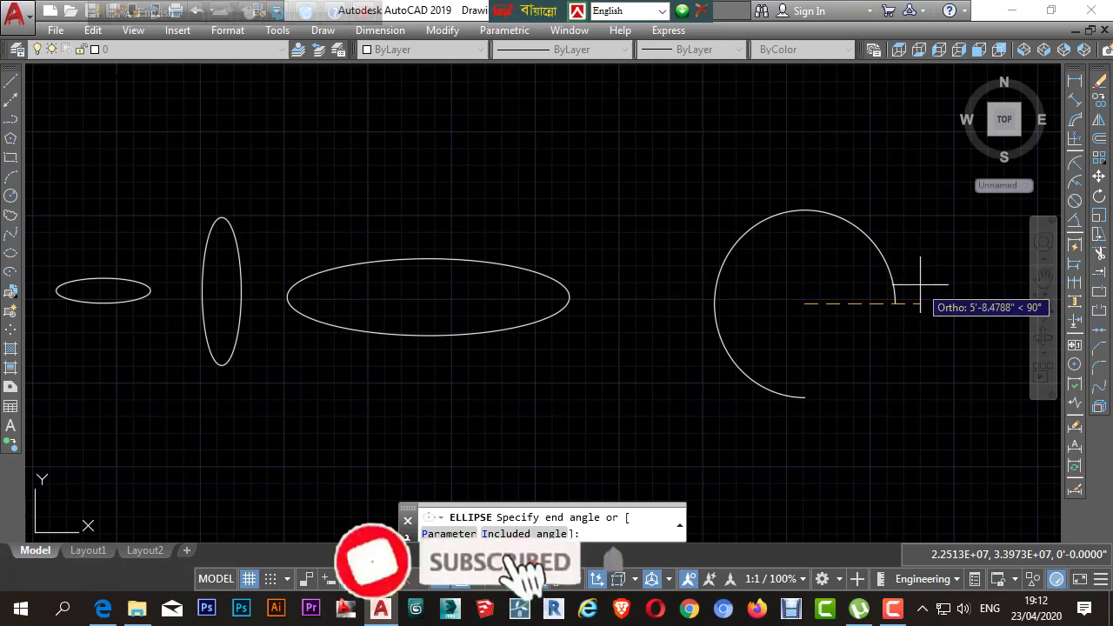
pyautogui.press('shift')
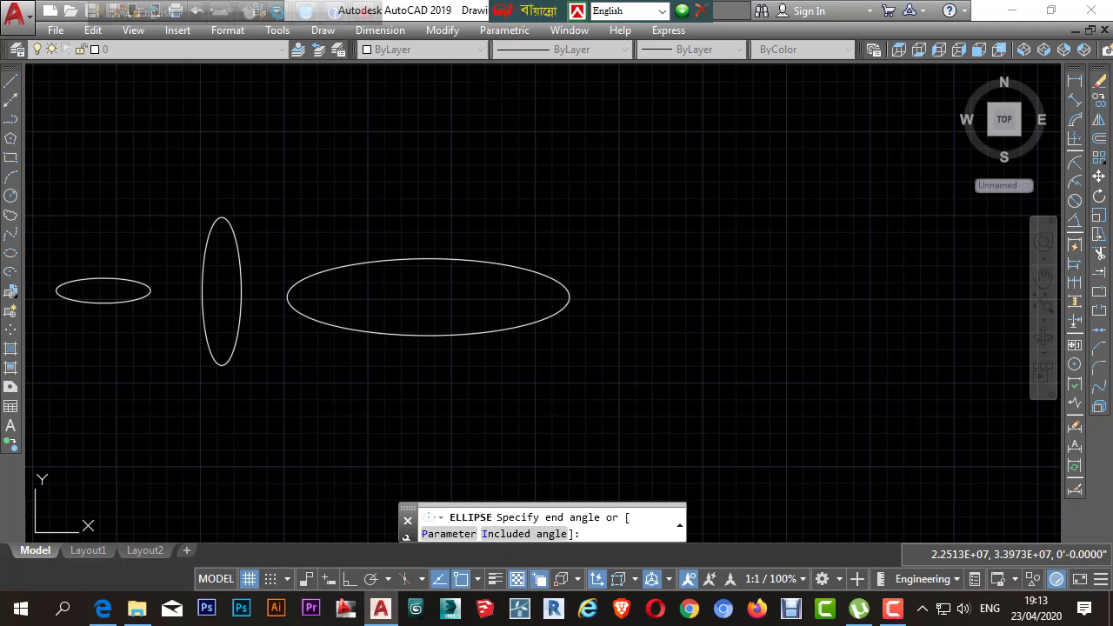
pyautogui.click(839, 307)
pyautogui.moveTo(857, 268); pyautogui.dragTo(662, 258, button='middle')
pyautogui.scroll(2, 684, 242)
pyautogui.press('Escape')
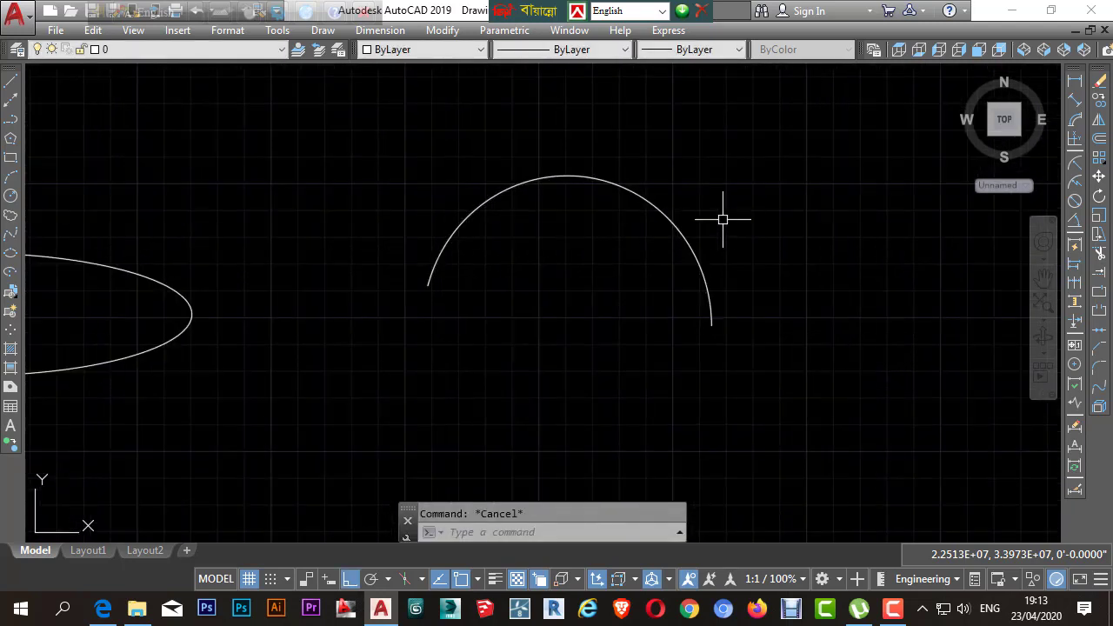
pyautogui.click(723, 220)
pyautogui.click(651, 264)
pyautogui.press('Escape')
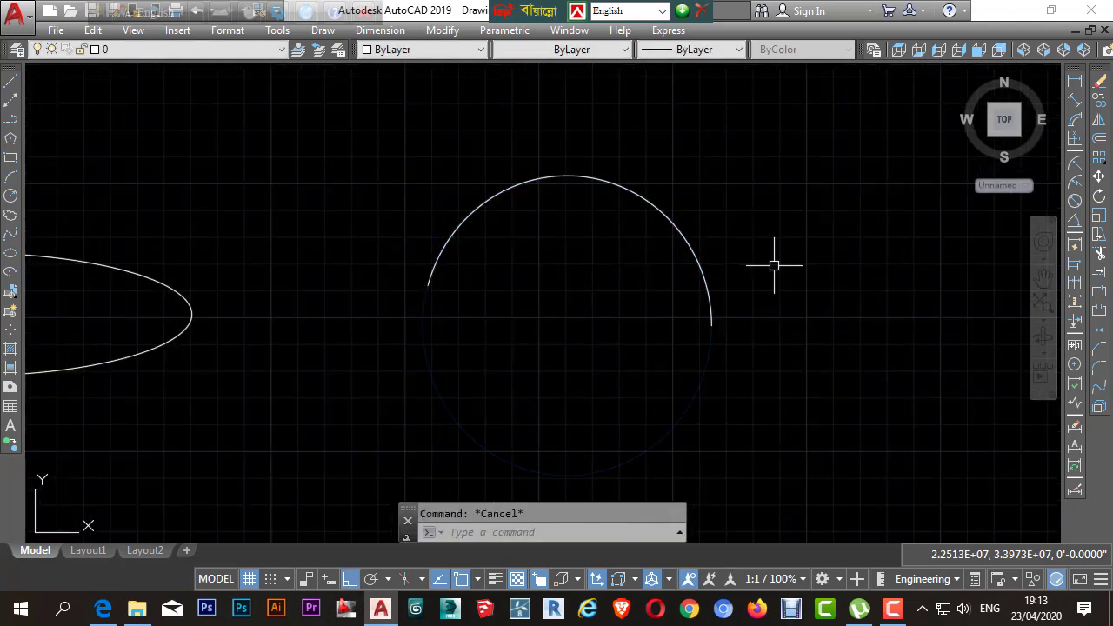
pyautogui.click(777, 290)
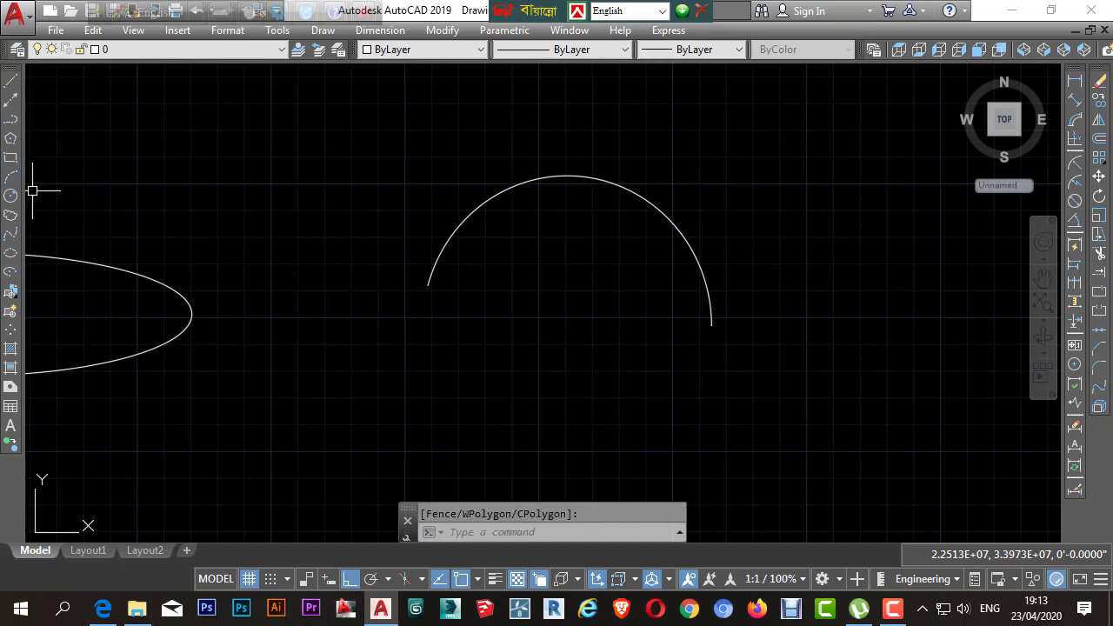
# Draw a second elliptical arc about 9' wide beside the first, from its eastern quadrant to a free end angle at the lower right, with Ortho off
pyautogui.click(10, 273)
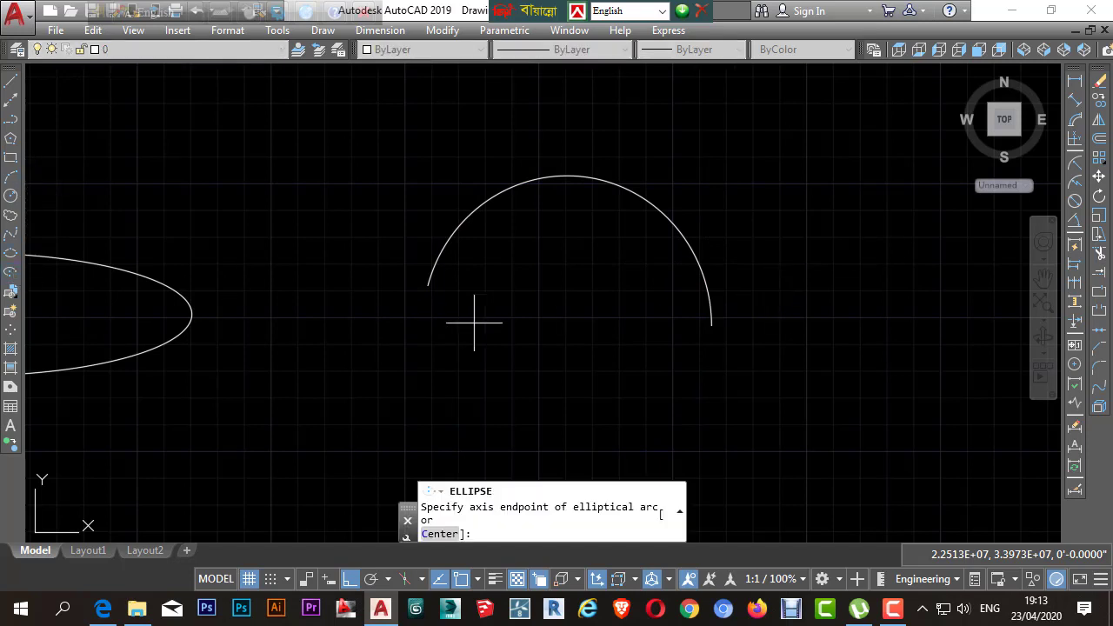
pyautogui.moveTo(791, 349); pyautogui.dragTo(618, 353, button='middle')
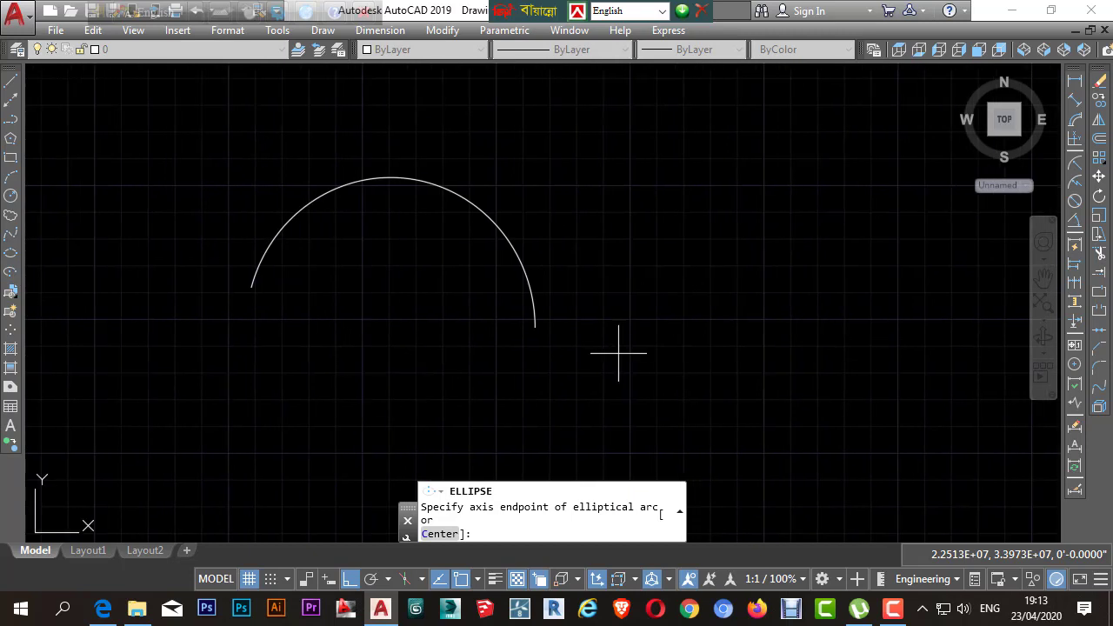
pyautogui.click(618, 358)
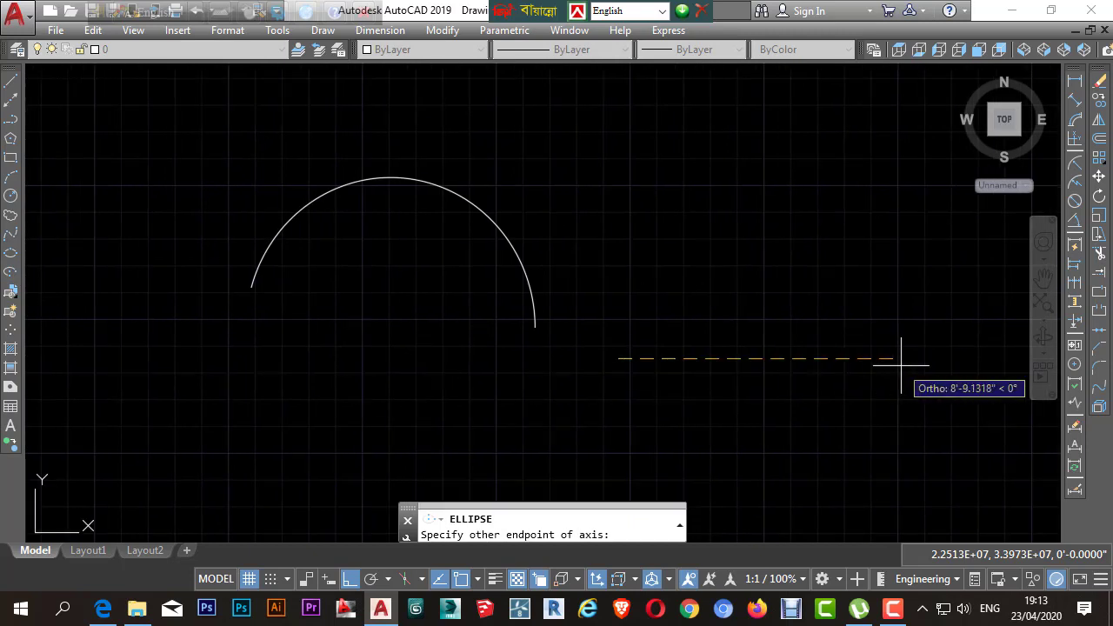
pyautogui.click(906, 364)
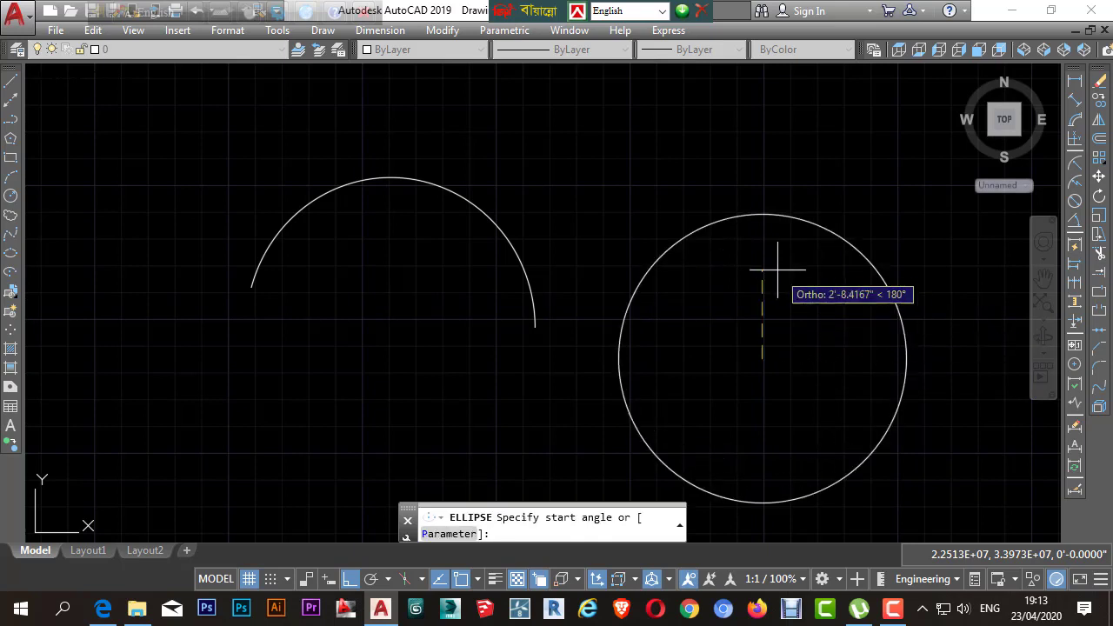
pyautogui.click(925, 377)
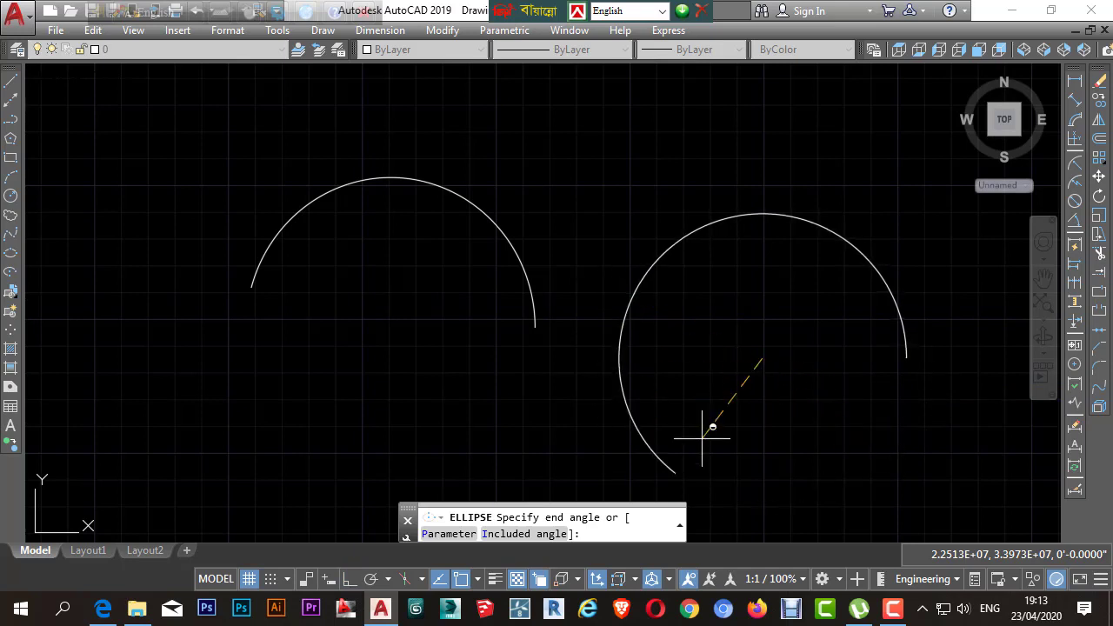
pyautogui.press('F8')
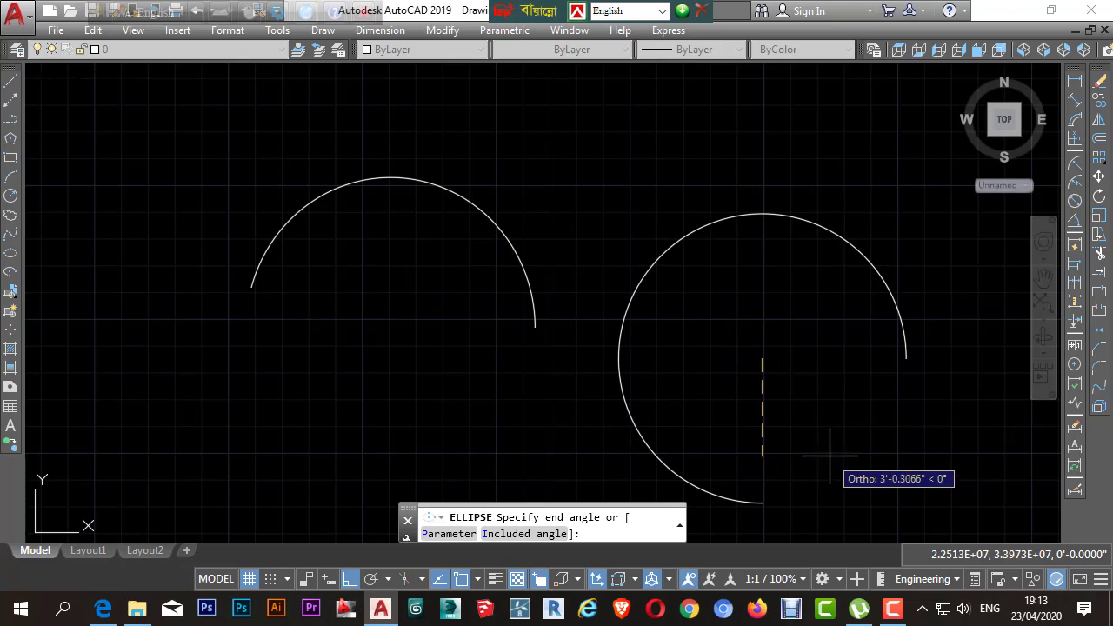
pyautogui.press('F8')
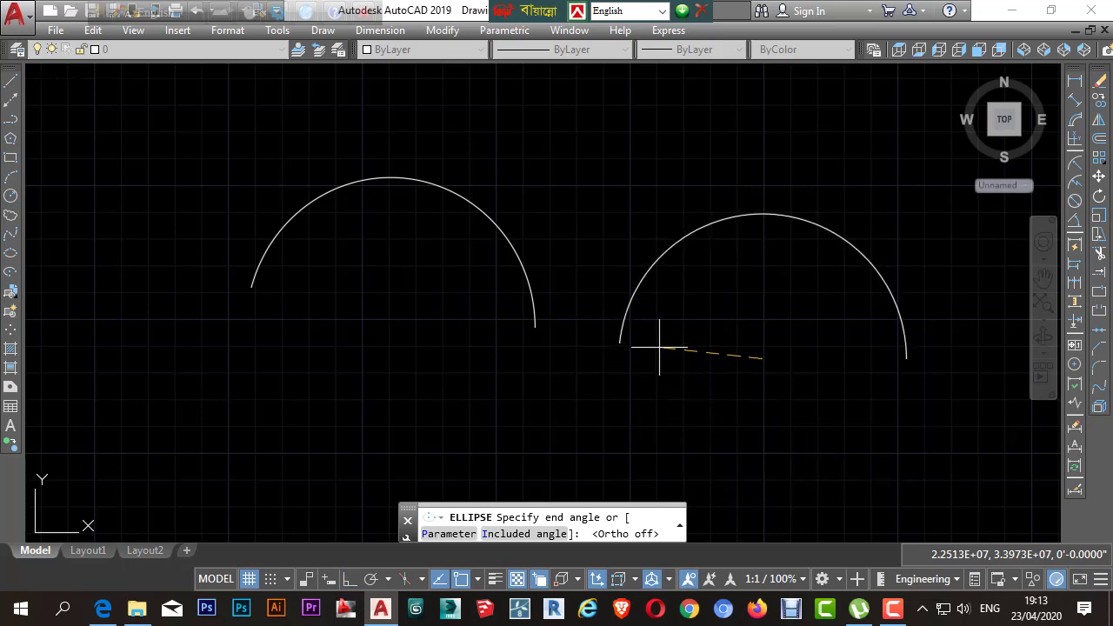
pyautogui.click(852, 438)
# Stretch the second arc's upper quadrant grip upward to make its shape a tall oval
pyautogui.click(728, 218)
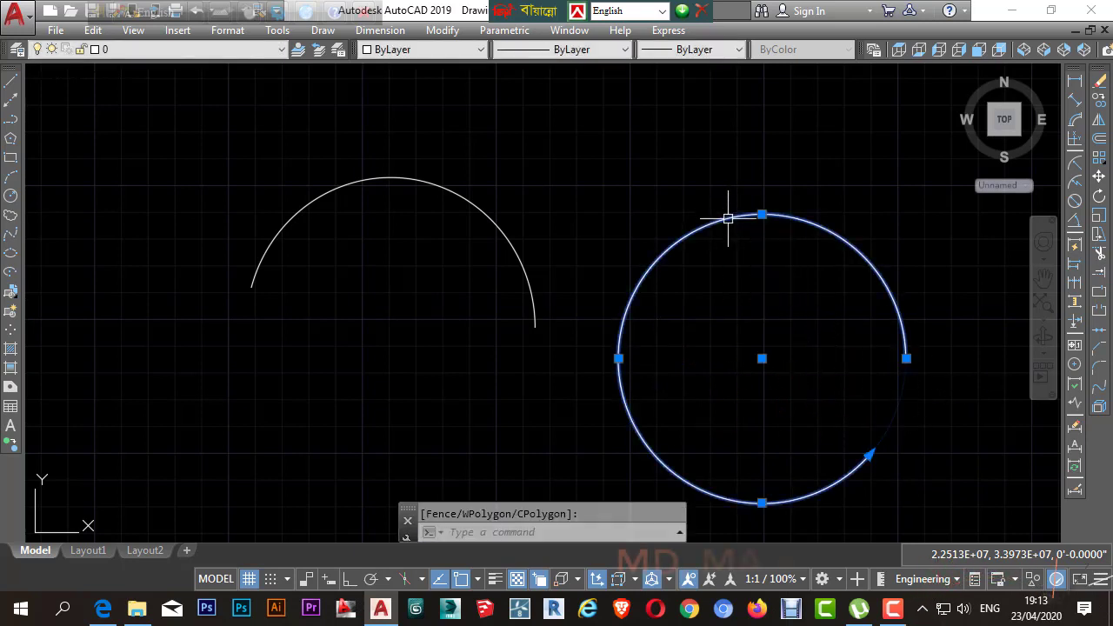
pyautogui.click(762, 214)
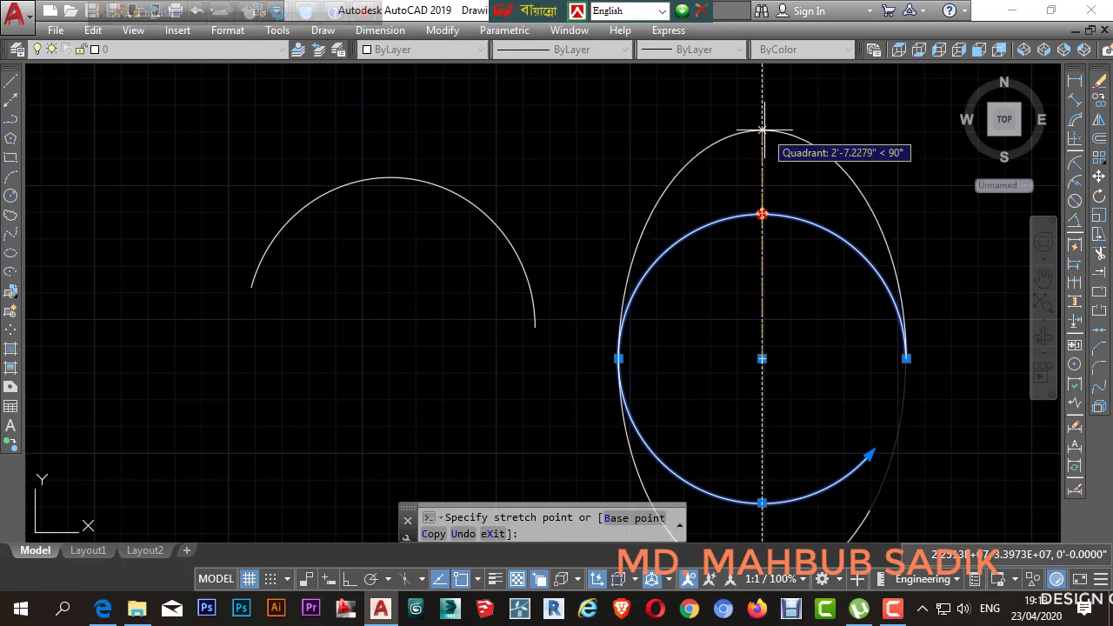
pyautogui.scroll(-3, 764, 165)
pyautogui.scroll(3, 768, 185)
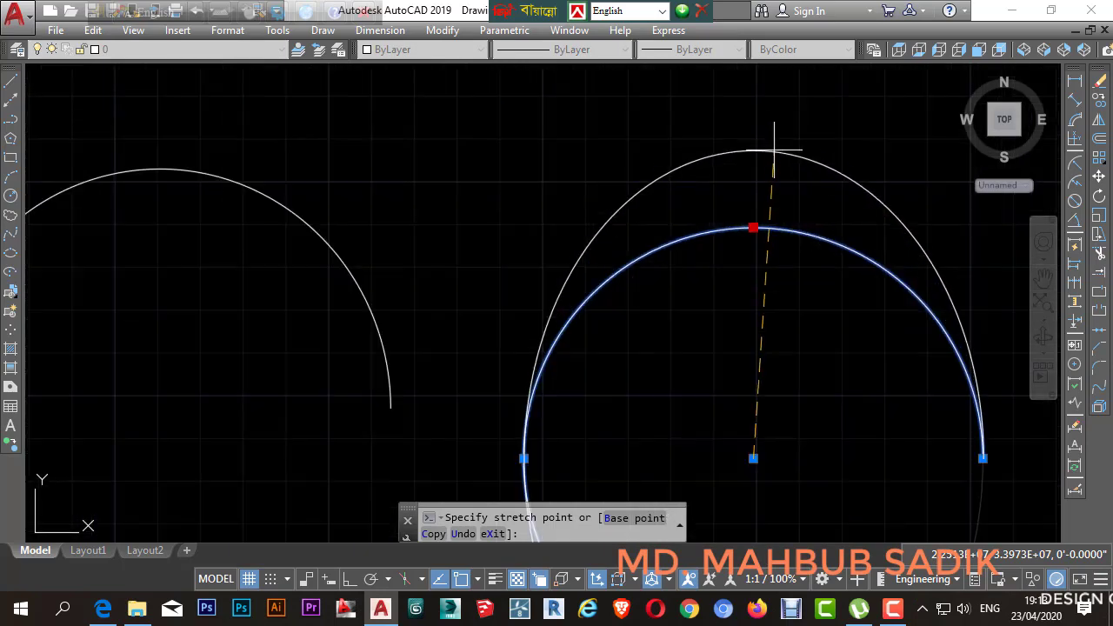
pyautogui.click(777, 157)
pyautogui.scroll(-3, 788, 186)
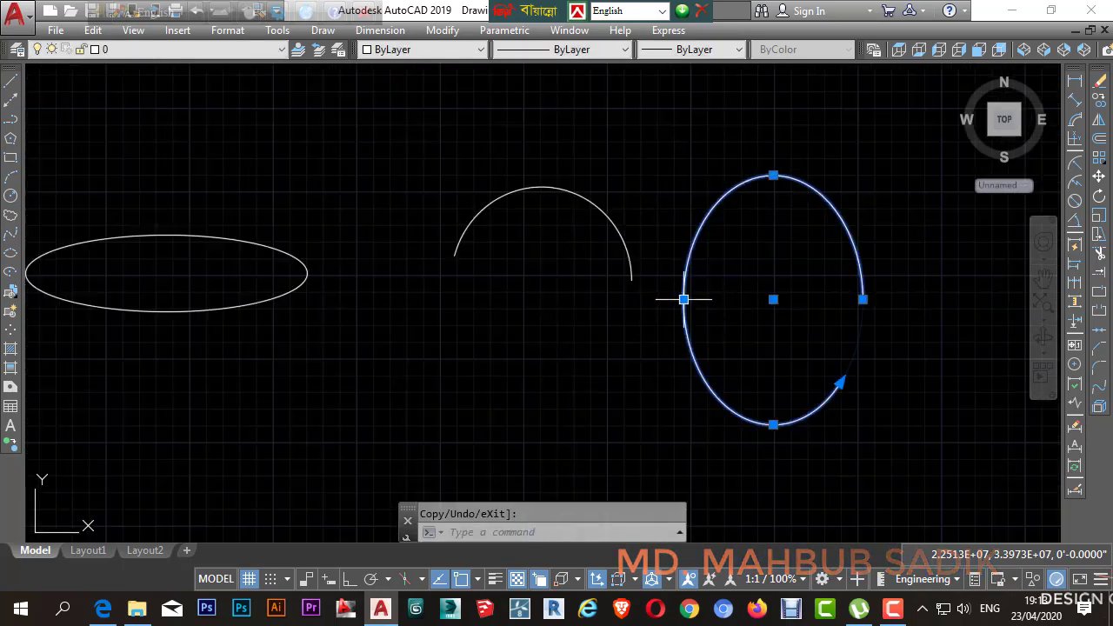
# Narrow the second arc with its western quadrant grip, then widen it beyond its drawn width with the eastern grip
pyautogui.click(683, 299)
pyautogui.click(730, 299)
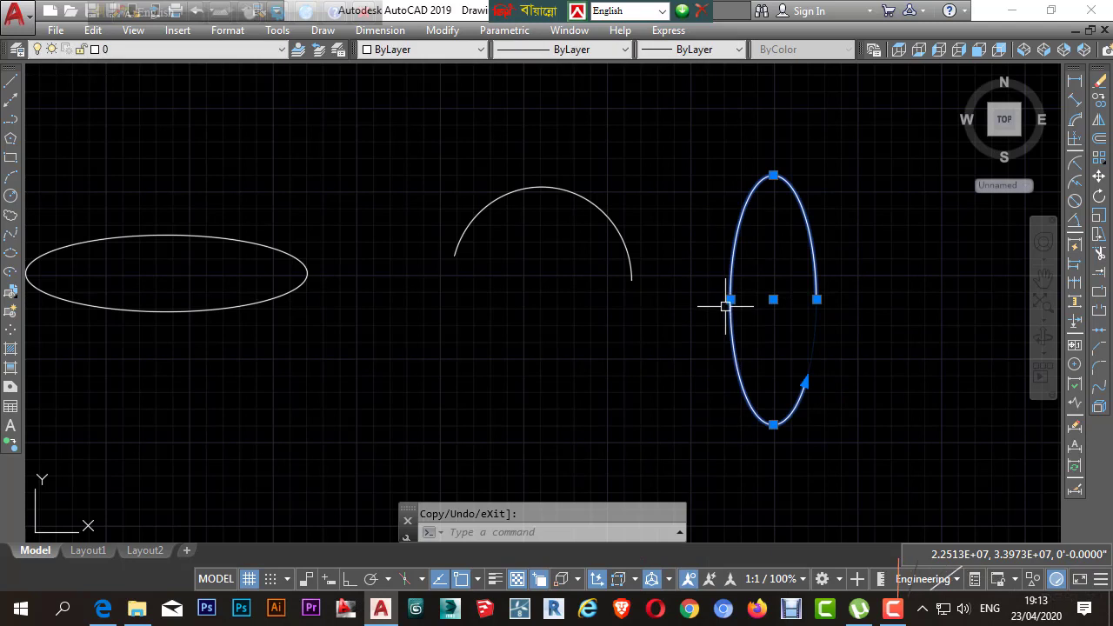
pyautogui.click(816, 299)
pyautogui.click(890, 296)
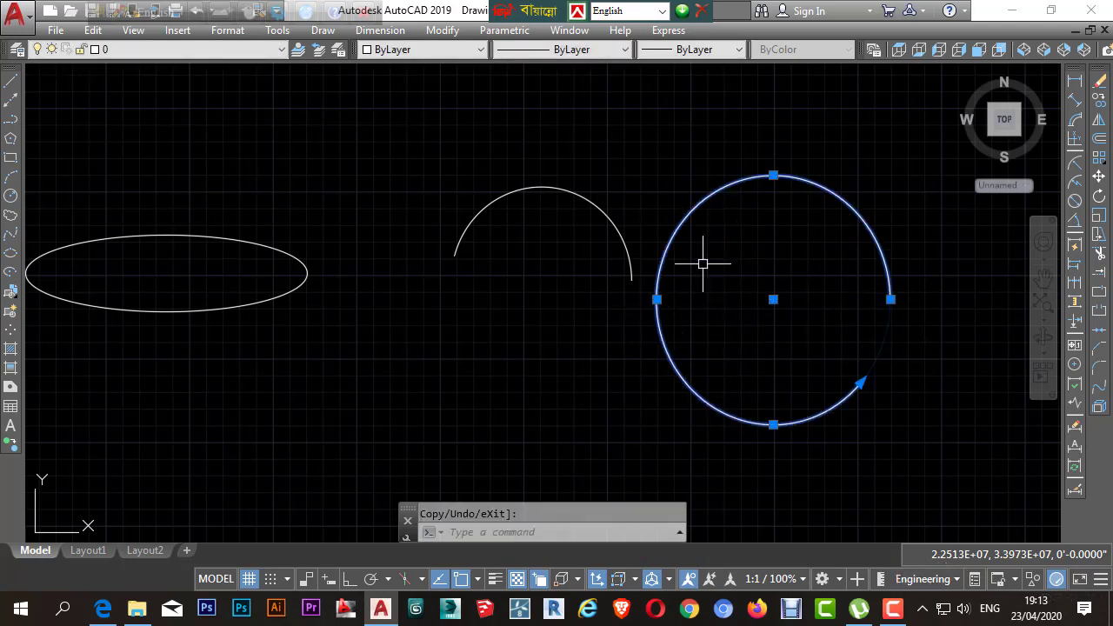
# Lower the second arc's upper quadrant grip to flatten it into a horizontal oval
pyautogui.click(773, 175)
pyautogui.click(772, 242)
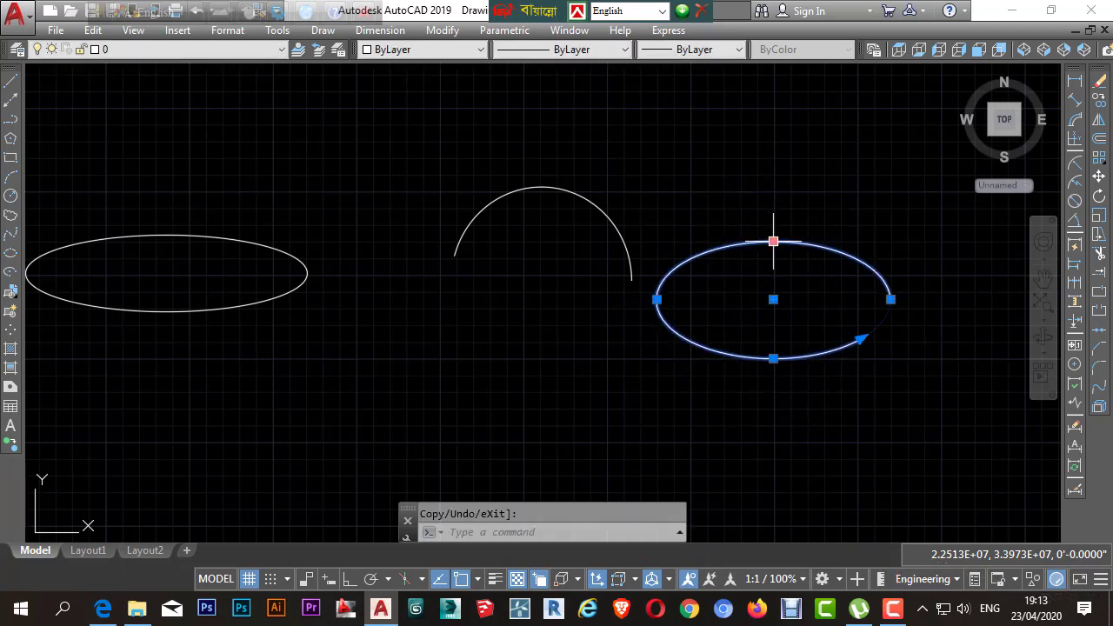
pyautogui.press('Escape')
# Select all three ellipses and both elliptical arcs and erase them, leaving the drawing empty
pyautogui.click(691, 341)
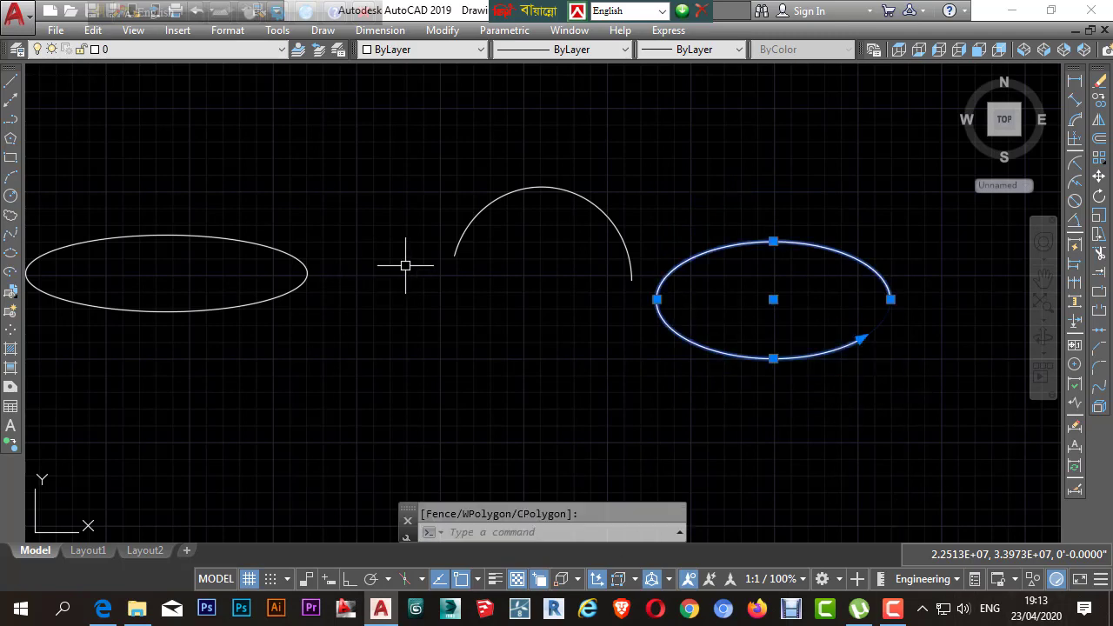
pyautogui.scroll(2, 406, 260)
pyautogui.press('Escape')
pyautogui.click(719, 295)
pyautogui.click(265, 170)
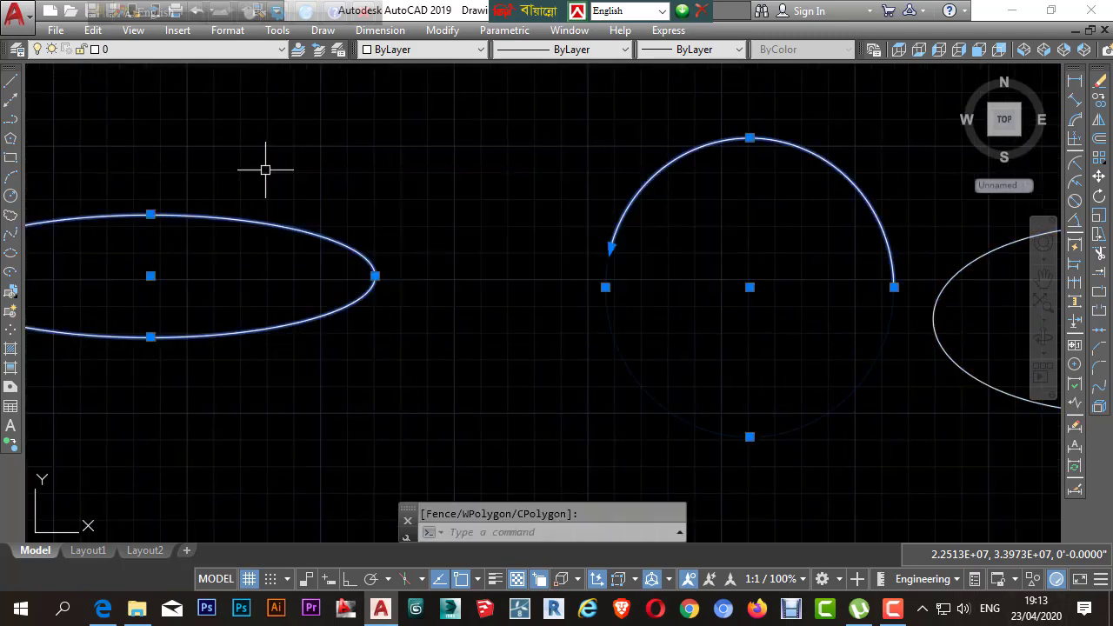
pyautogui.scroll(-3, 695, 213)
pyautogui.click(836, 221)
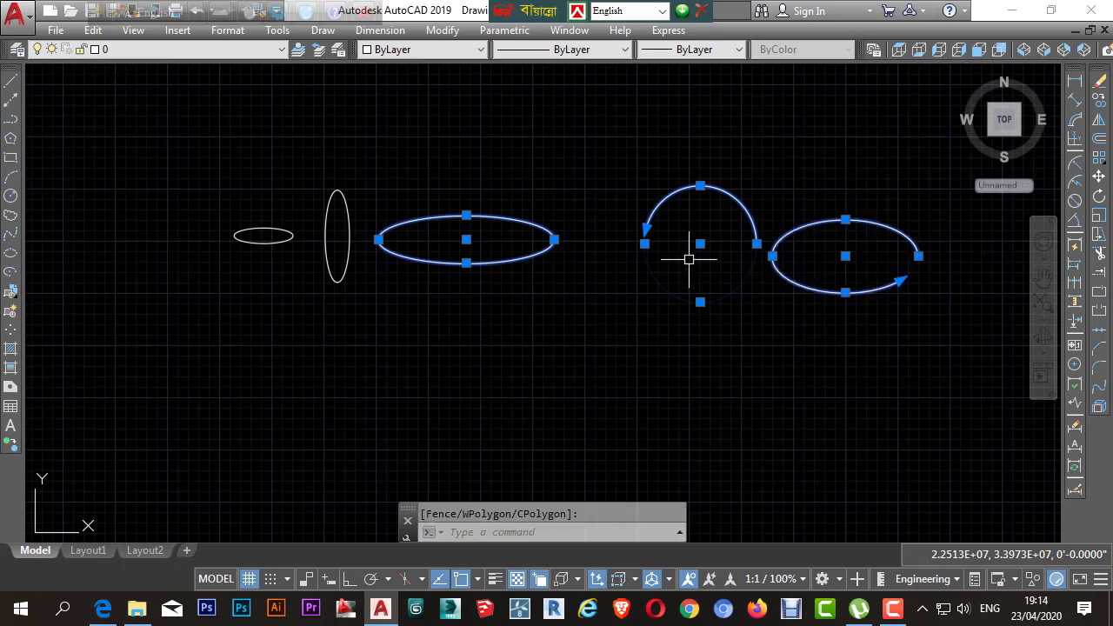
pyautogui.click(397, 166)
pyautogui.click(198, 317)
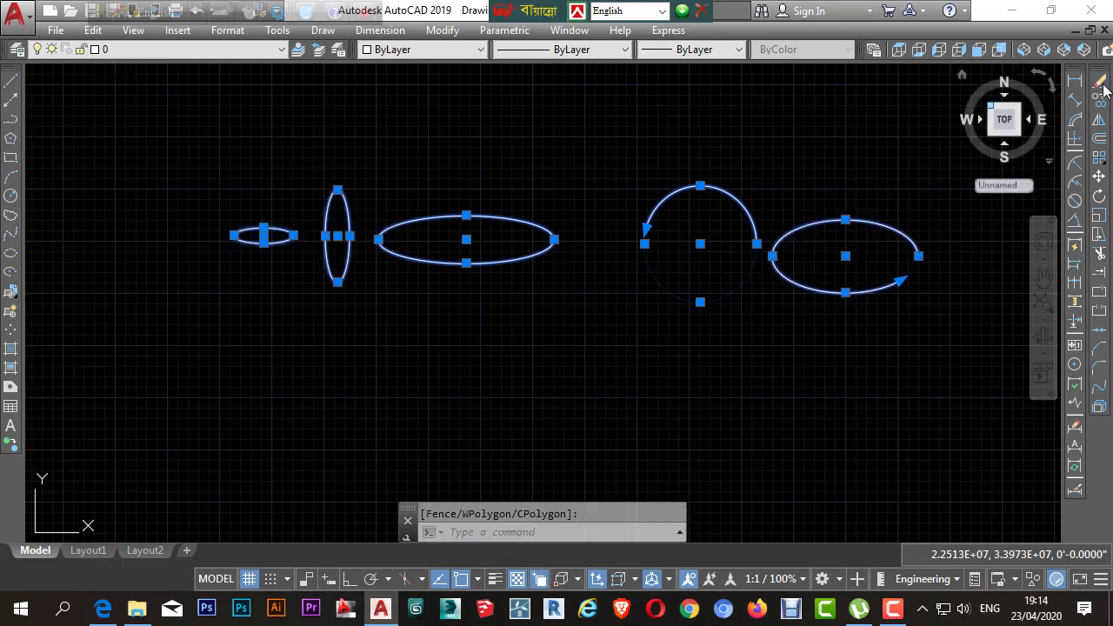
pyautogui.click(1100, 81)
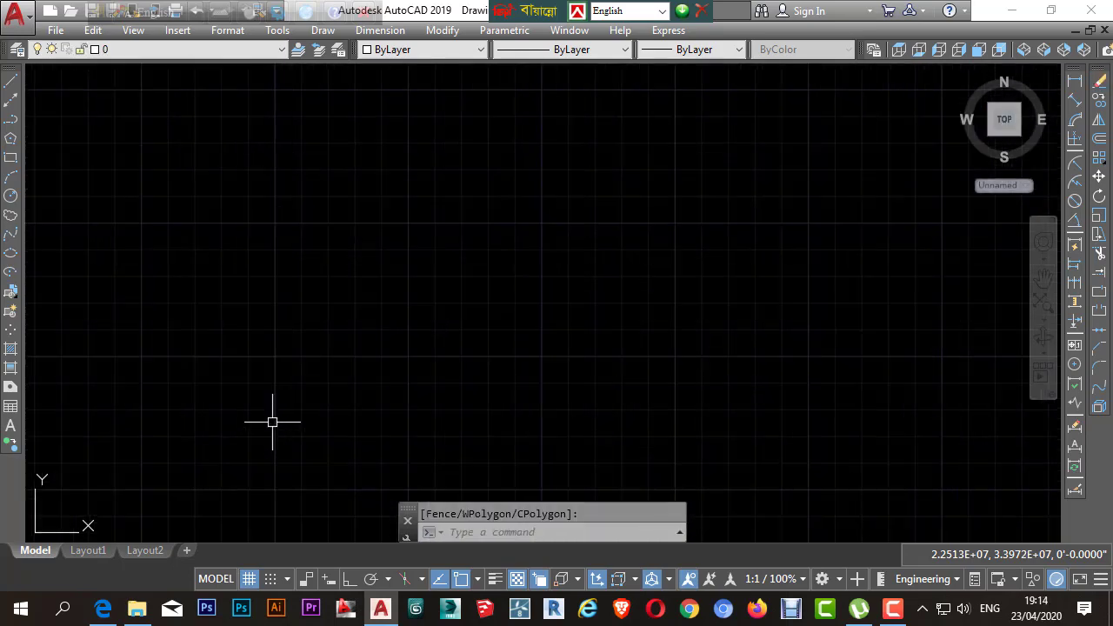
# Toggle the drawing grid display off and back on
pyautogui.moveTo(288, 407); pyautogui.dragTo(331, 372, button='middle')
pyautogui.scroll(5, 254, 475)
pyautogui.scroll(-3, 418, 391)
pyautogui.moveTo(487, 243); pyautogui.dragTo(400, 281, button='middle')
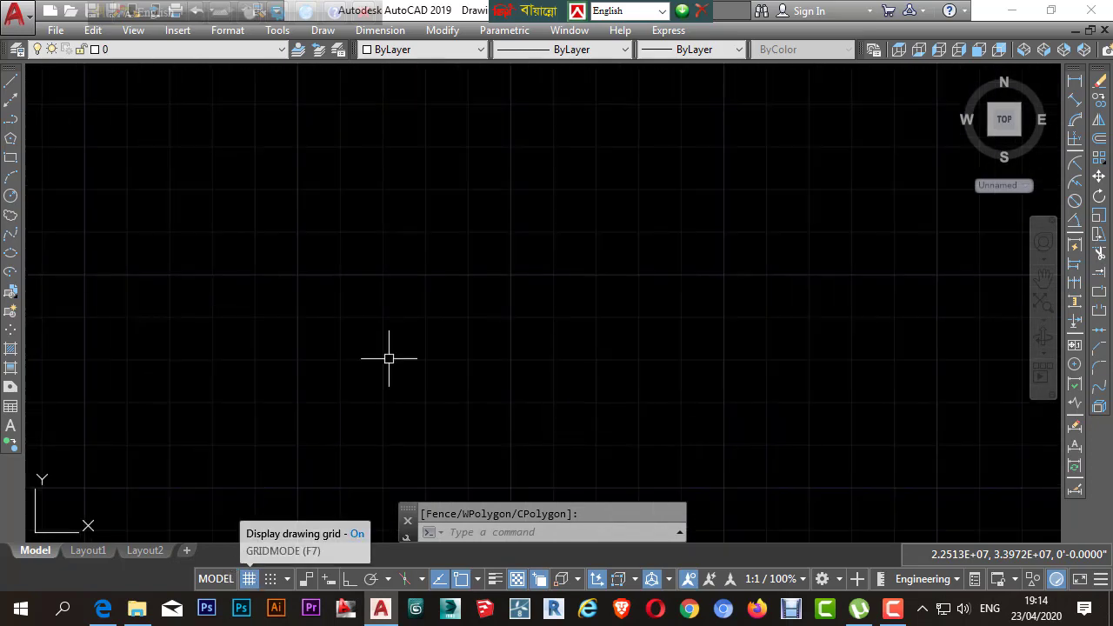
pyautogui.scroll(-2, 391, 355)
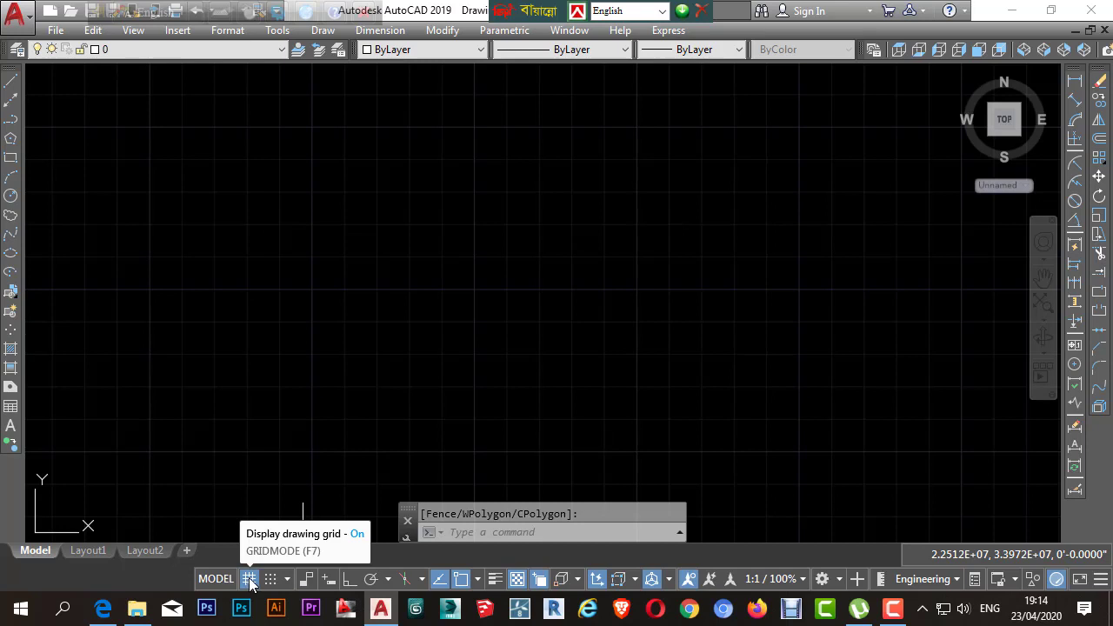
pyautogui.click(250, 579)
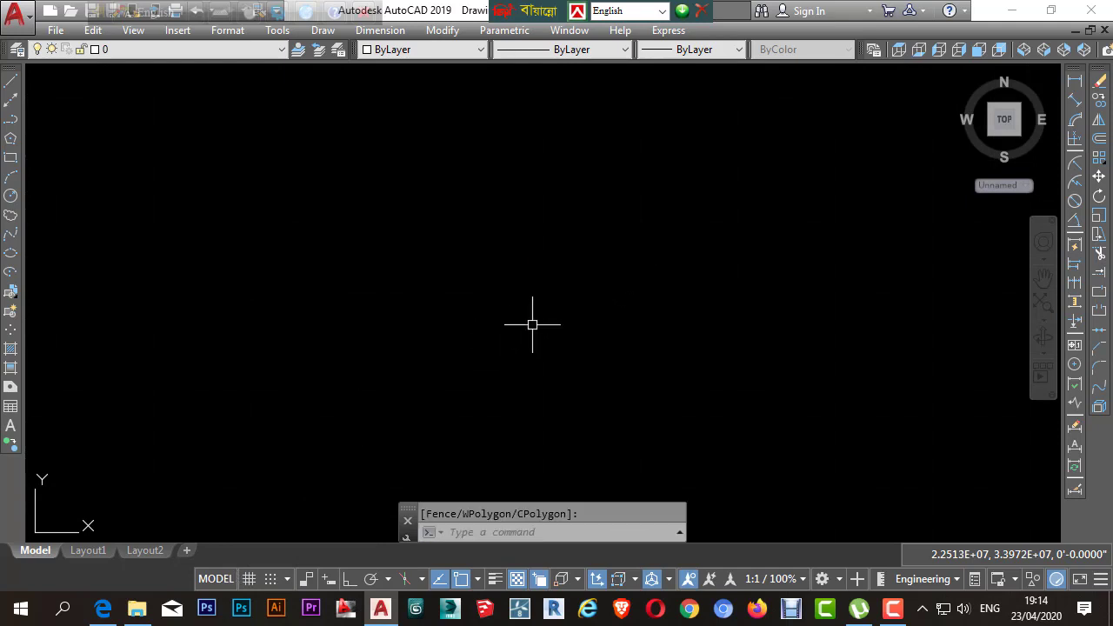
pyautogui.click(250, 579)
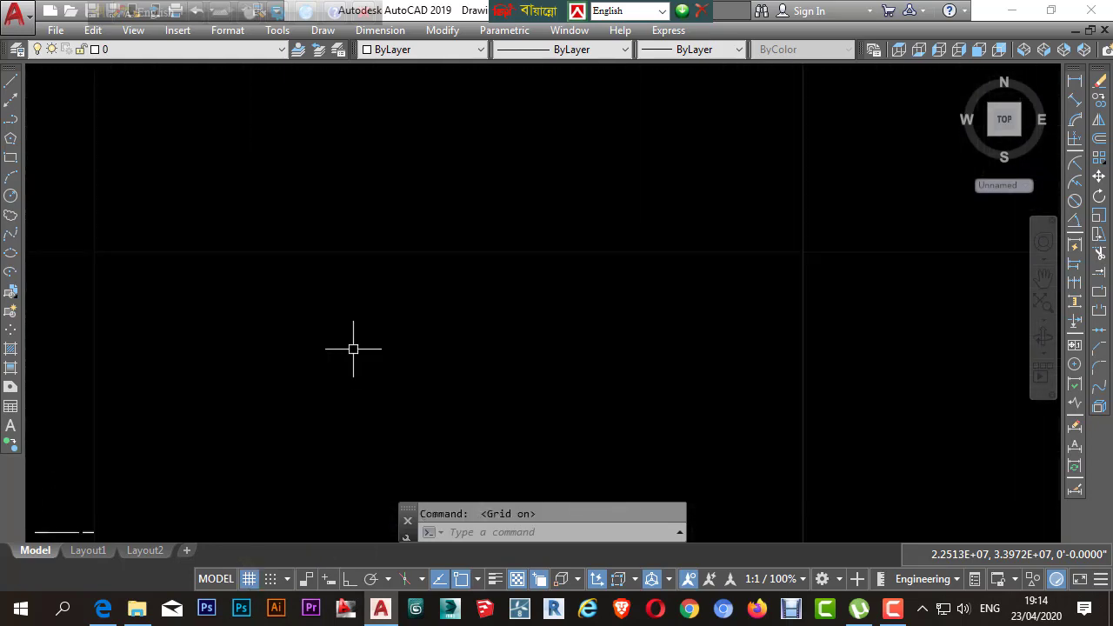
pyautogui.scroll(-5, 405, 328)
pyautogui.scroll(3, 375, 323)
pyautogui.scroll(-4, 435, 302)
pyautogui.moveTo(336, 277); pyautogui.dragTo(359, 279, button='middle')
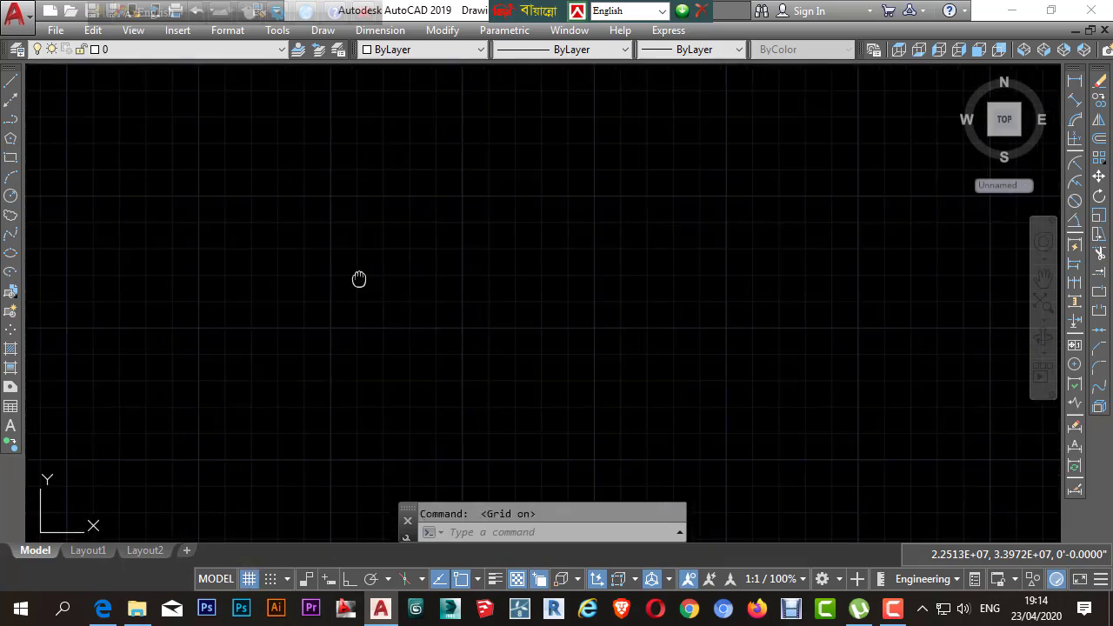
# Set the snap X and Y spacing and the grid X and Y spacing all to 12 inches
pyautogui.rightClick(249, 579)
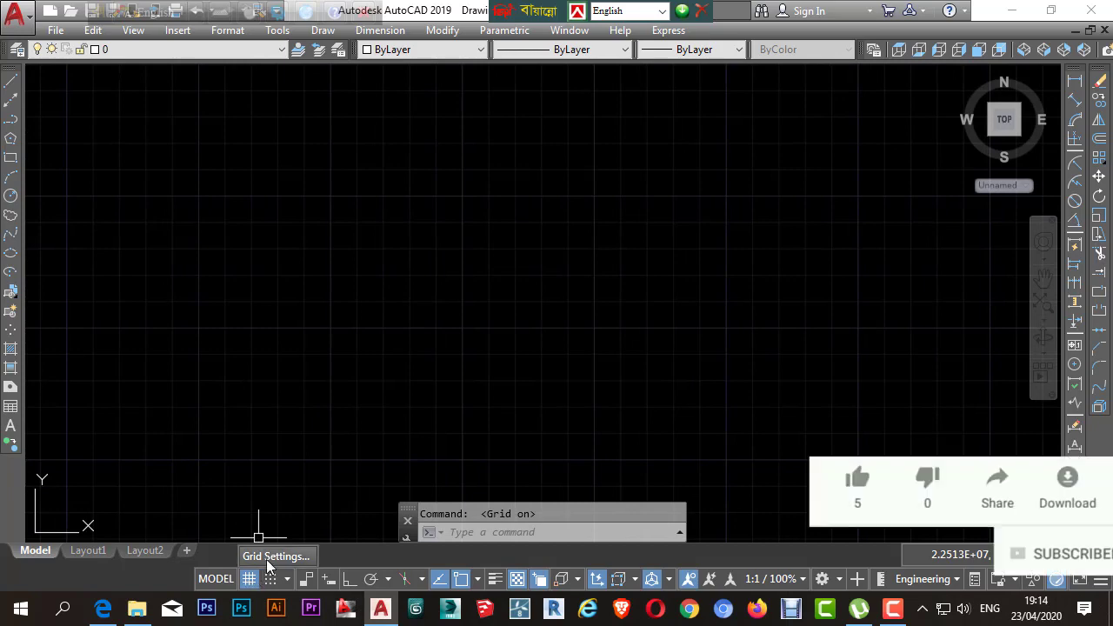
pyautogui.click(266, 559)
pyautogui.moveTo(737, 134); pyautogui.dragTo(765, 105)
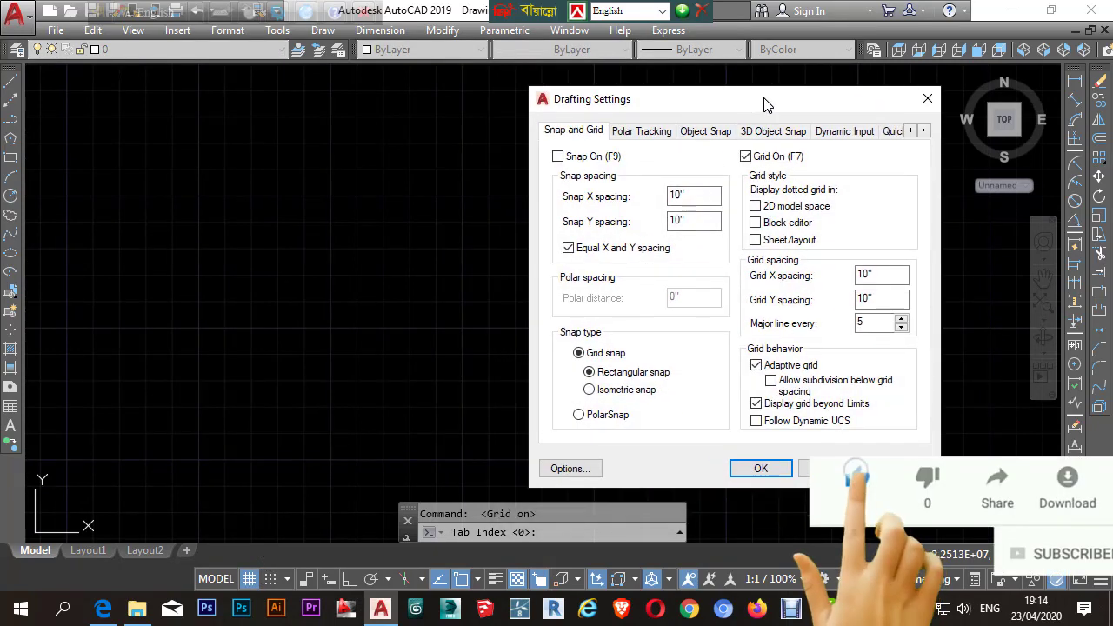
pyautogui.doubleClick(698, 197)
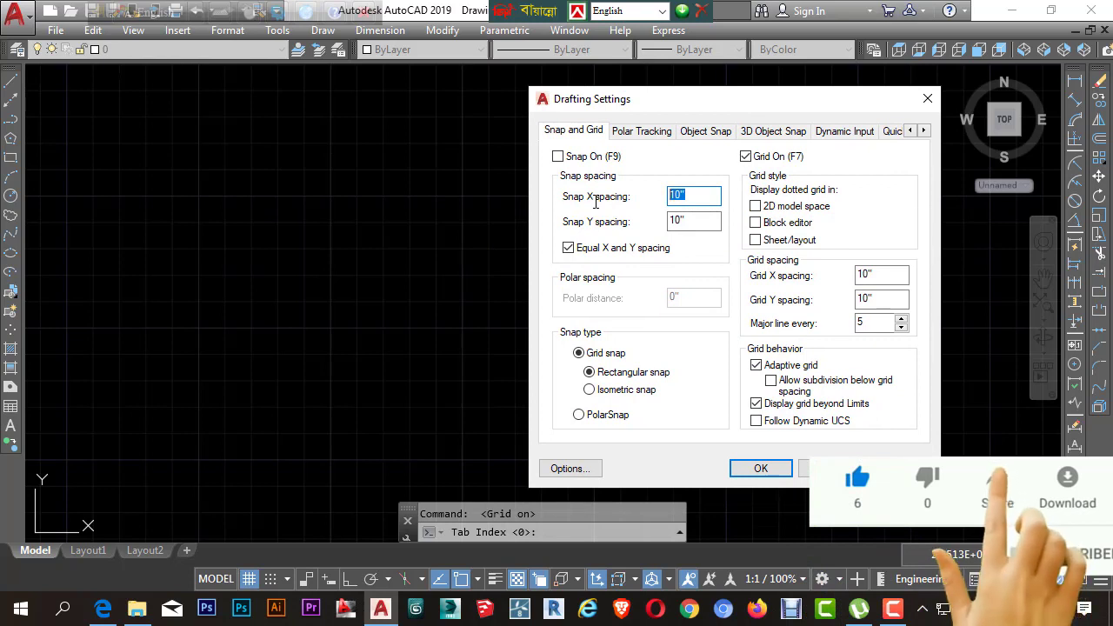
pyautogui.write('12')
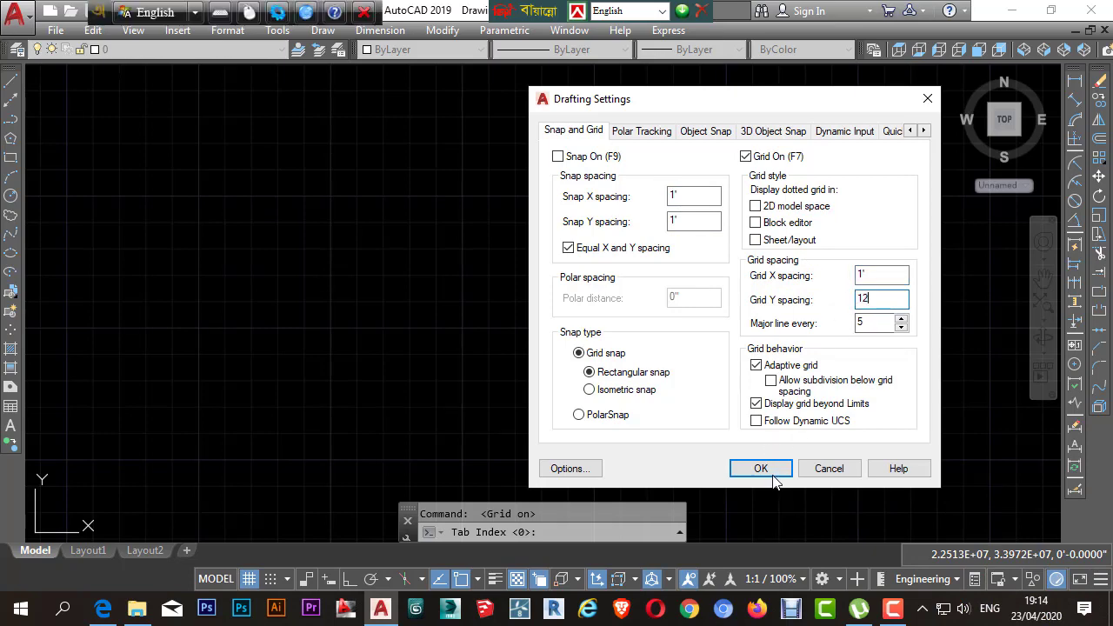
pyautogui.click(768, 469)
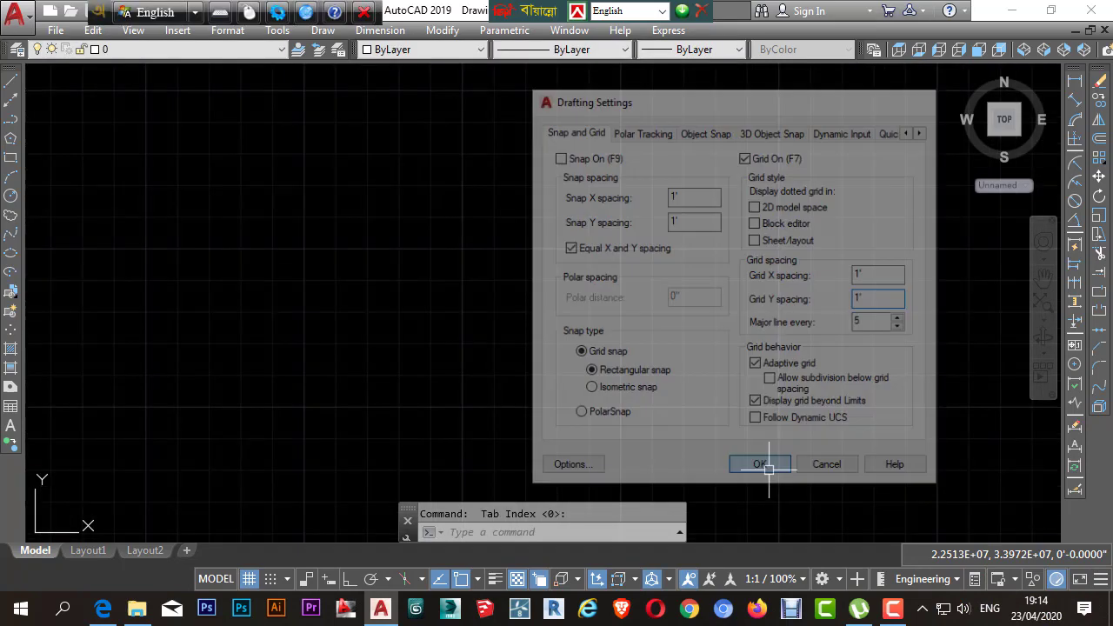
pyautogui.click(618, 359)
pyautogui.click(571, 410)
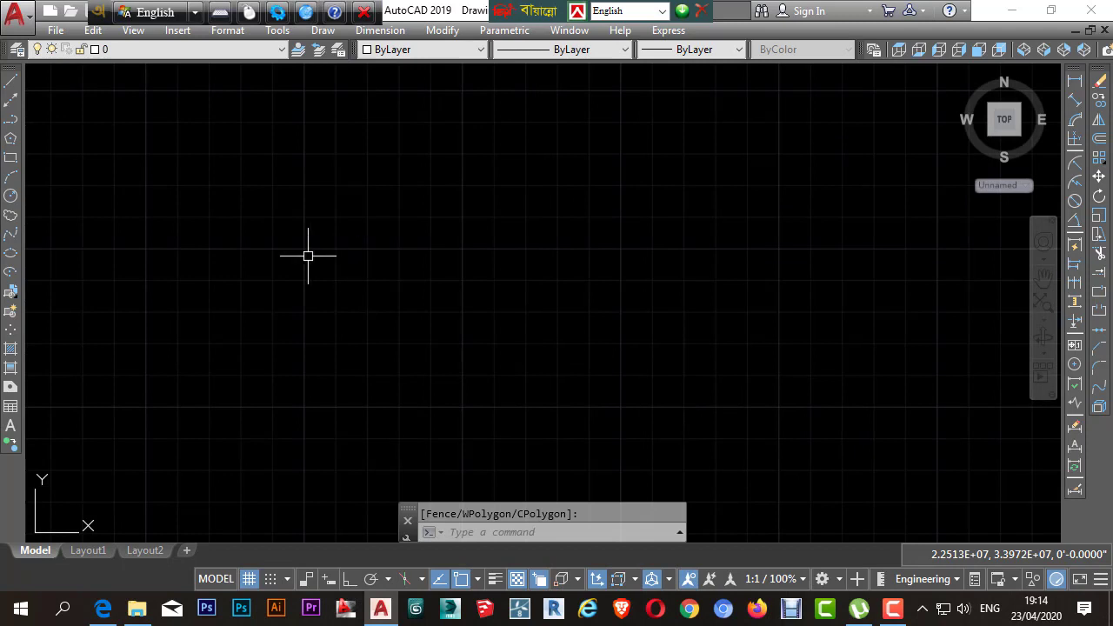
# Turn on snap mode and draw a connected zigzag of seven line segments descending through grid points
pyautogui.click(271, 579)
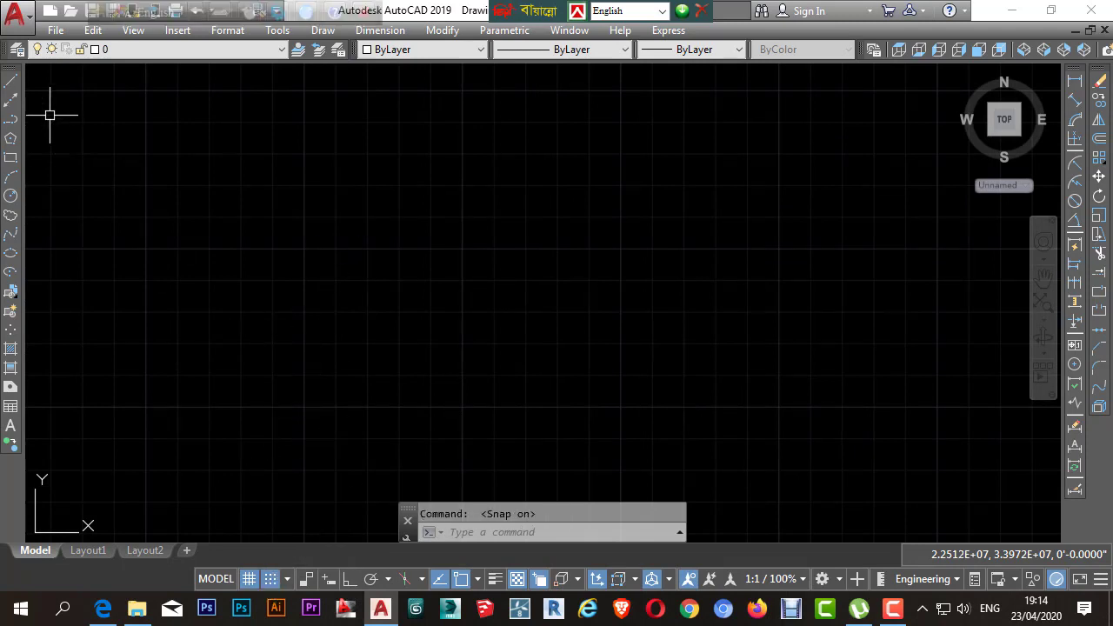
pyautogui.click(12, 82)
pyautogui.click(305, 248)
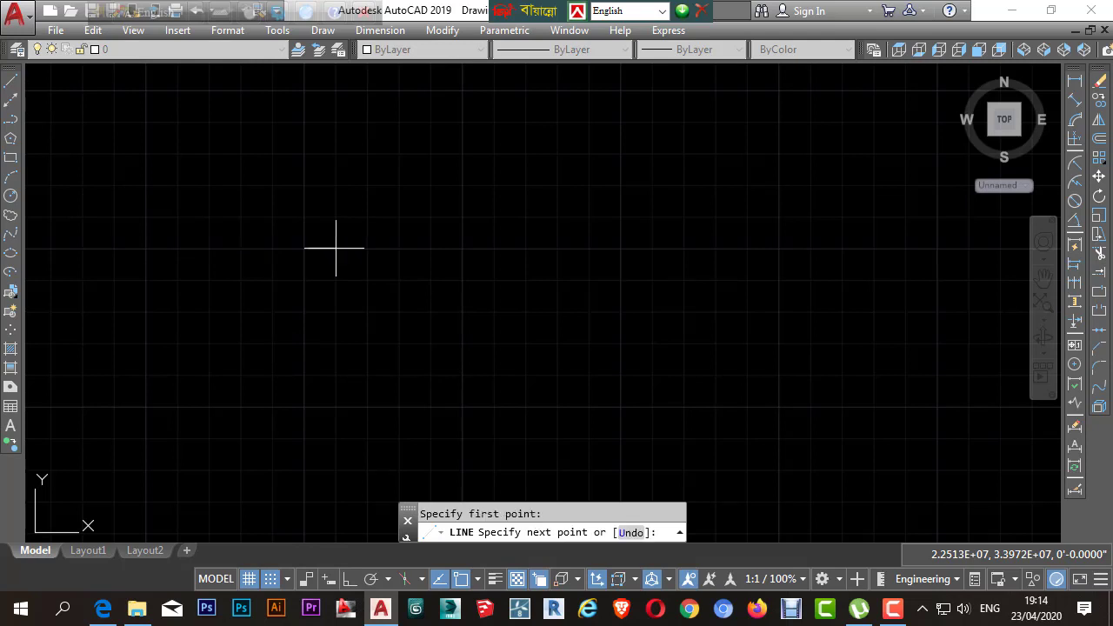
pyautogui.click(336, 248)
pyautogui.click(367, 279)
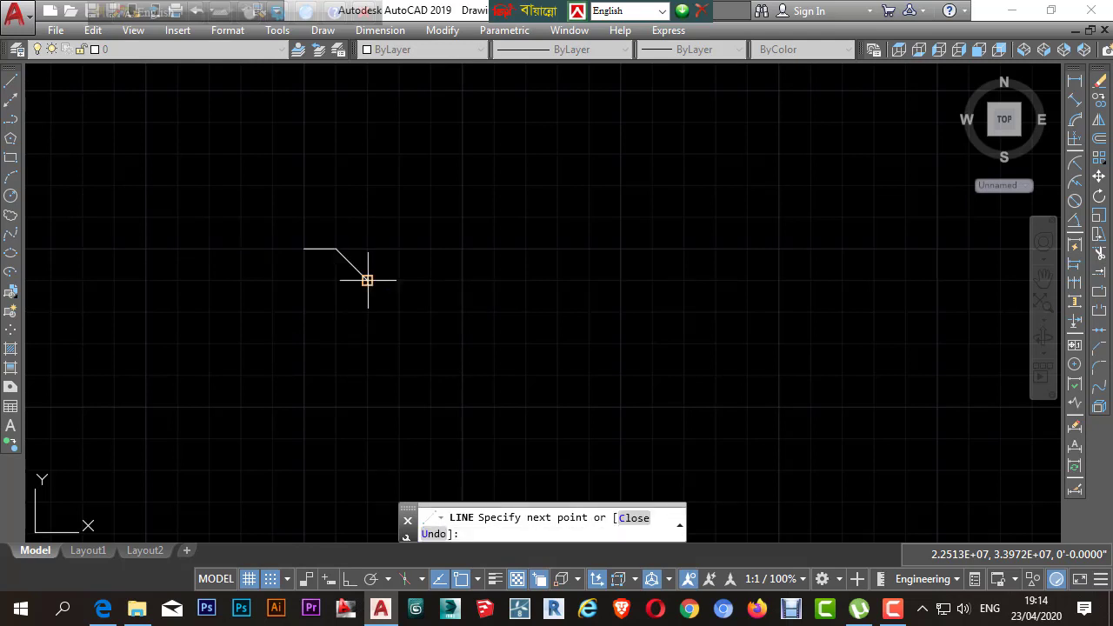
pyautogui.click(399, 311)
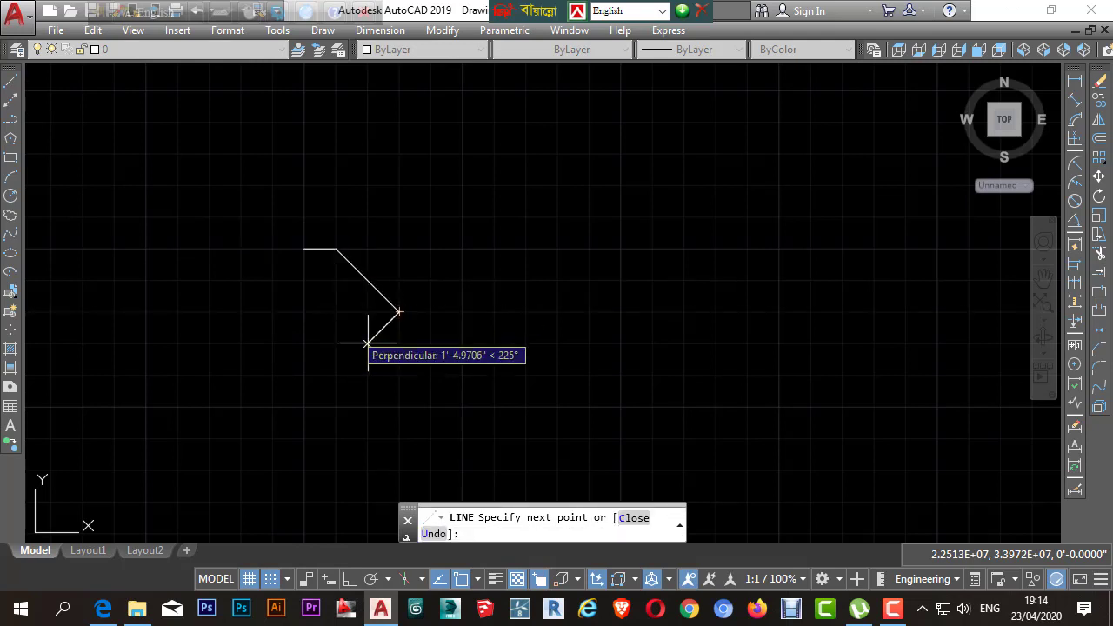
pyautogui.click(367, 343)
pyautogui.click(399, 375)
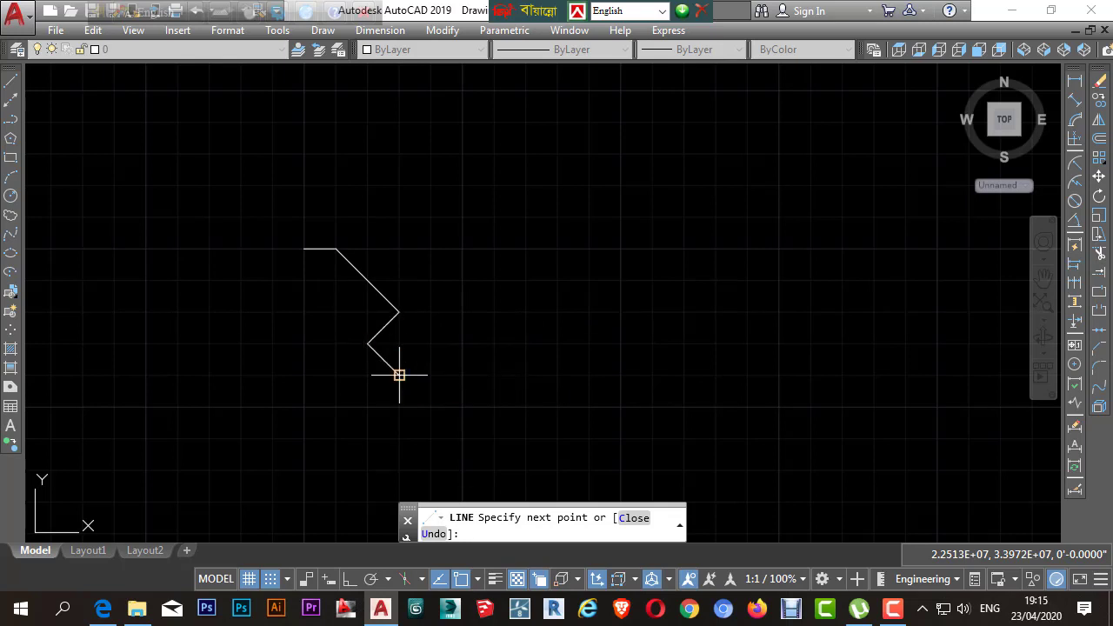
pyautogui.click(367, 406)
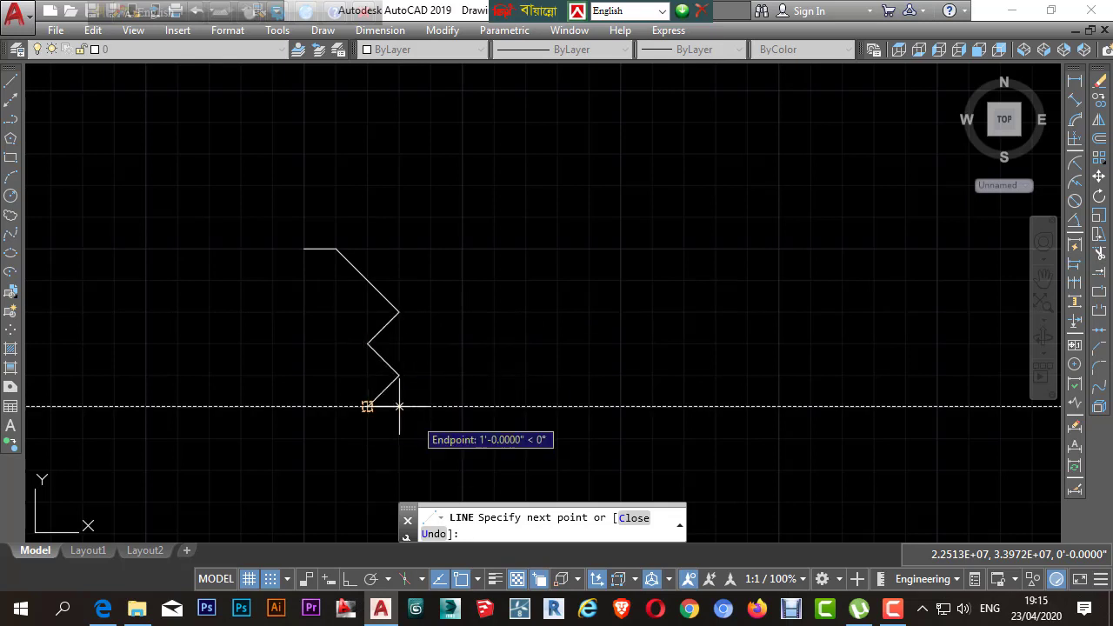
pyautogui.click(431, 438)
pyautogui.moveTo(497, 397); pyautogui.dragTo(377, 328, button='middle')
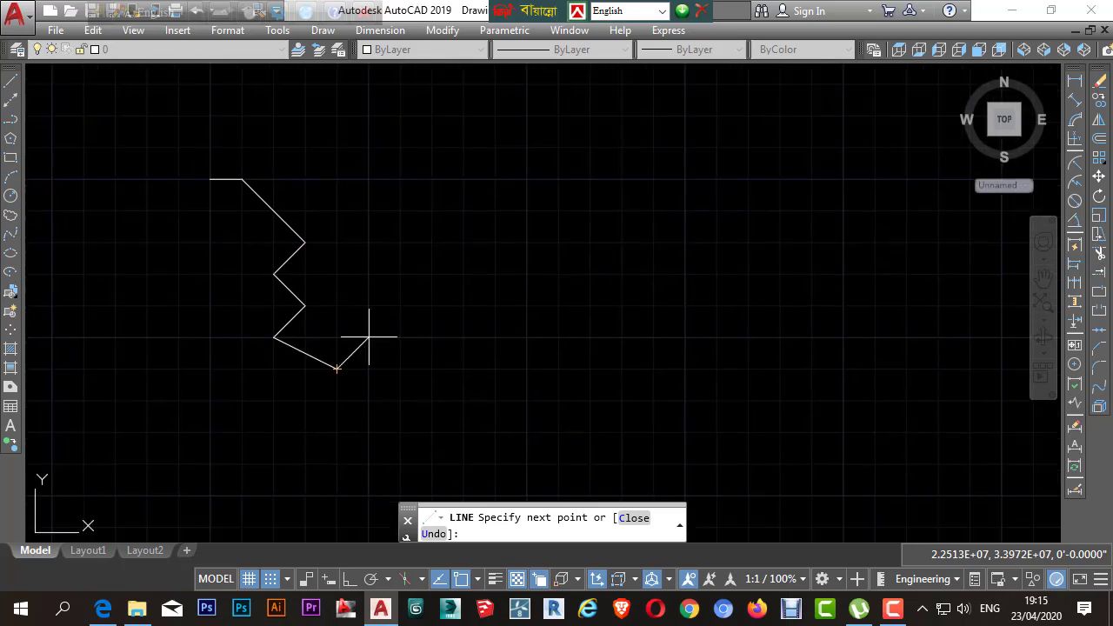
pyautogui.press('Return')
# Draw a square about 60 inches wide, five grid cells per side, just east of the zigzag
pyautogui.click(11, 157)
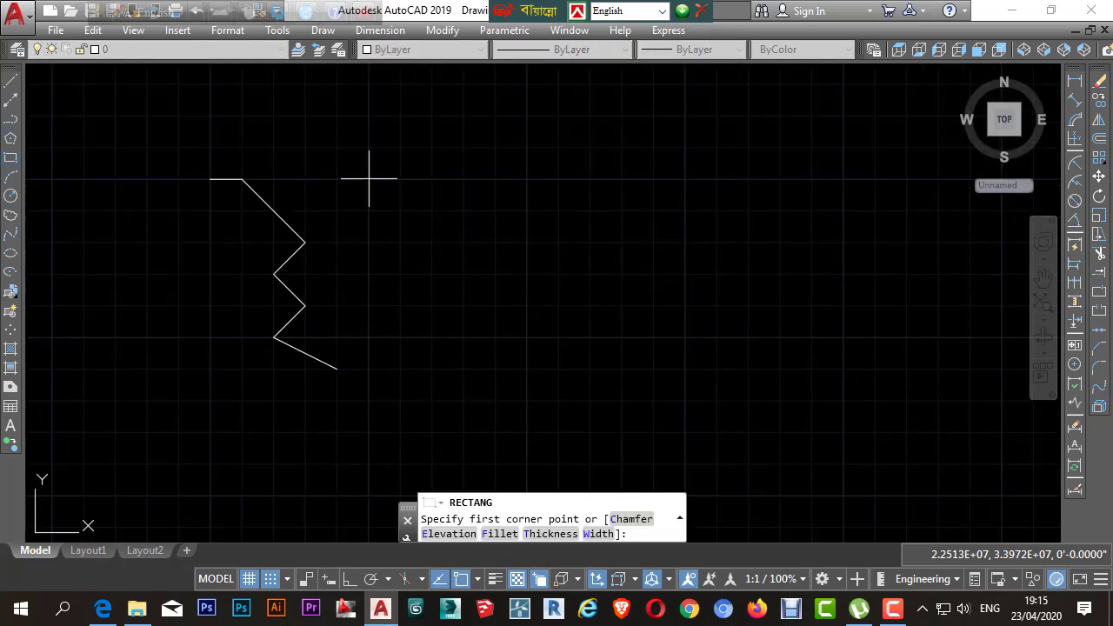
pyautogui.click(369, 180)
pyautogui.click(527, 336)
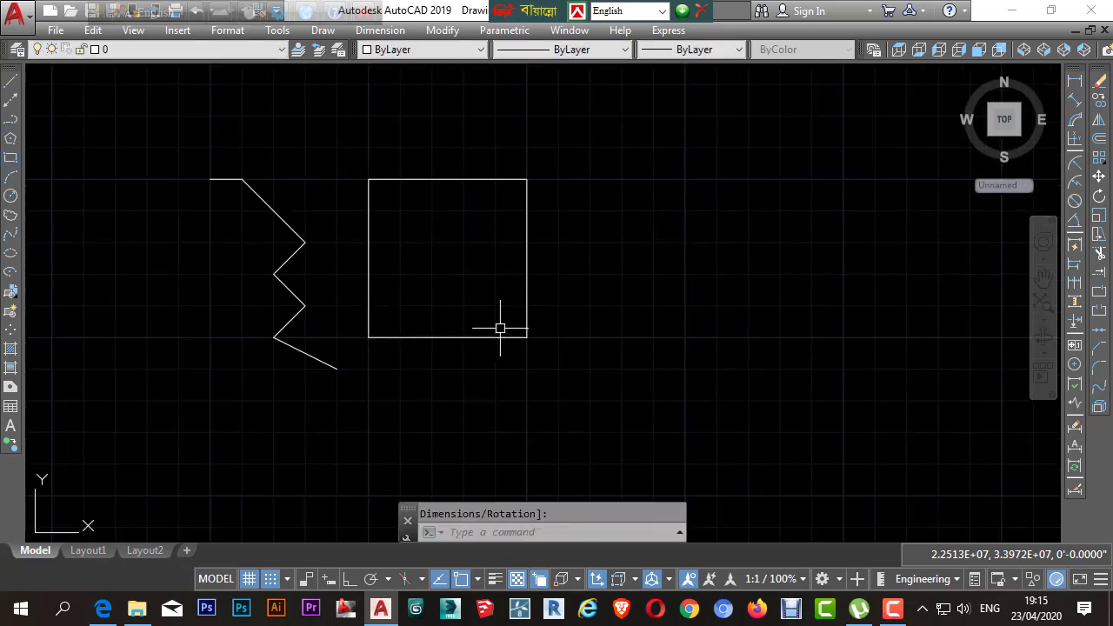
pyautogui.scroll(-10, 499, 325)
pyautogui.scroll(10, 556, 340)
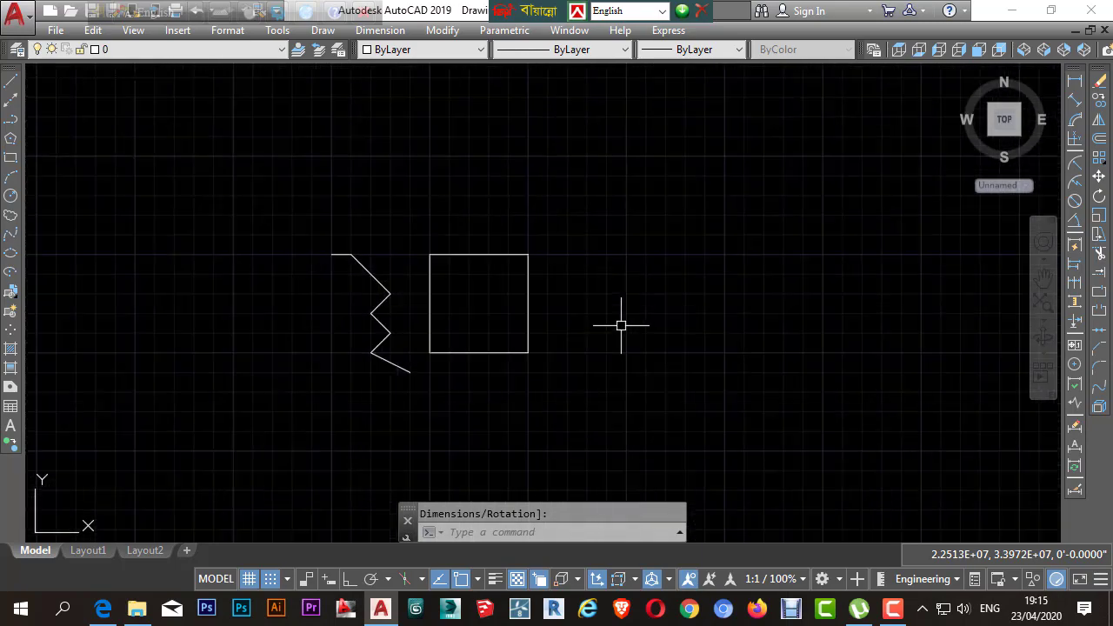
# Draw a small square about 12 inches wide, one grid cell per side, east of the large square
pyautogui.scroll(2, 512, 203)
pyautogui.press('Return')
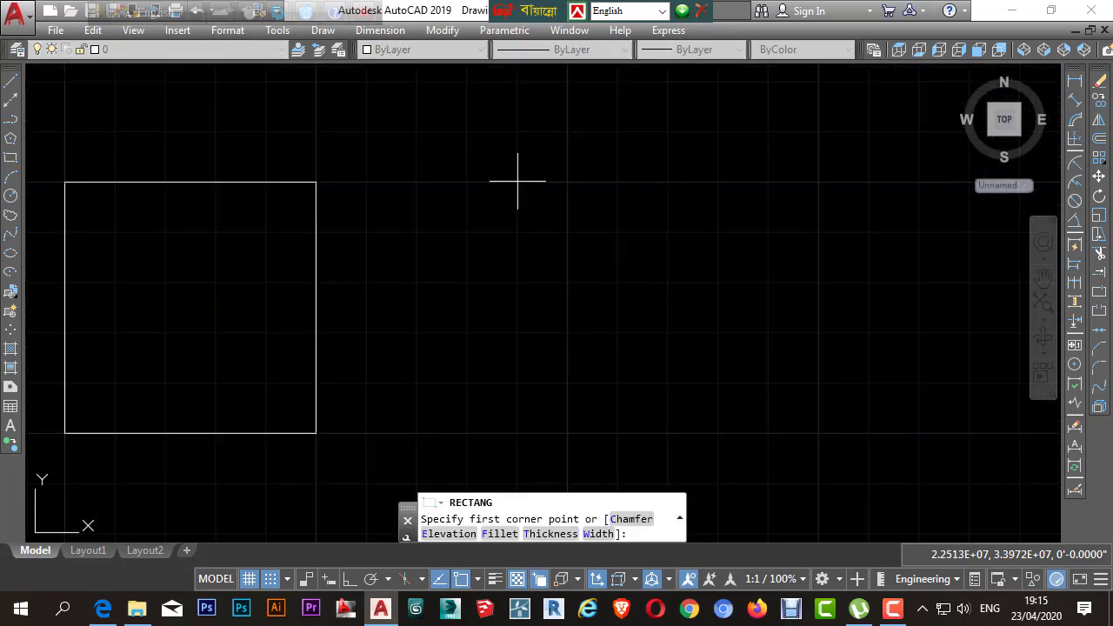
pyautogui.click(518, 182)
pyautogui.click(567, 232)
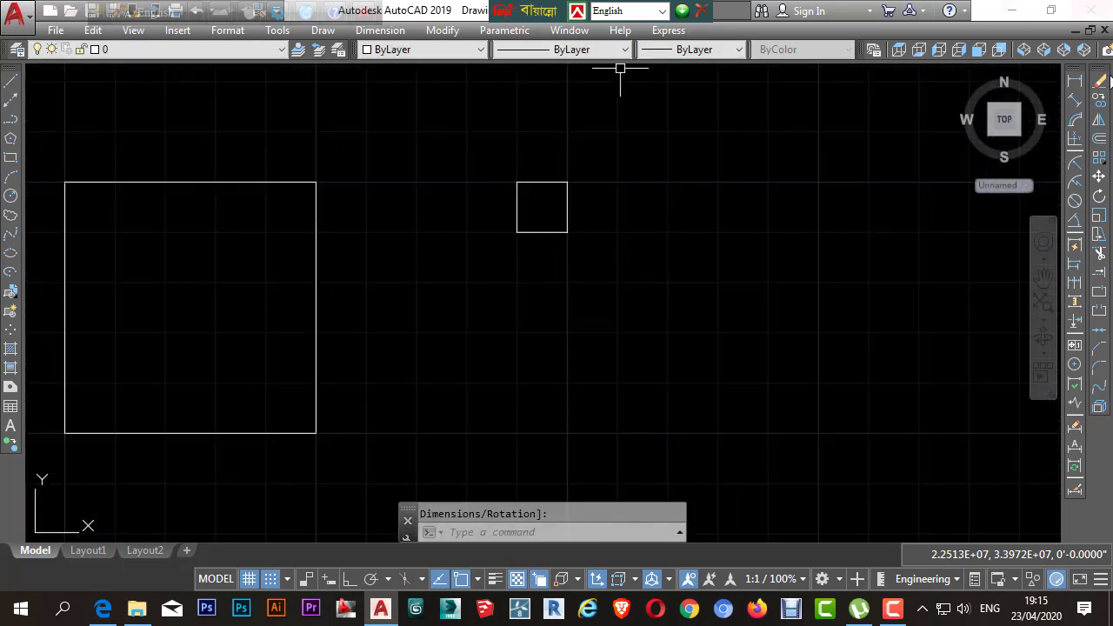
# Check the width of the small square with a linear dimension on its upper edge, without placing it
pyautogui.click(1075, 84)
pyautogui.press('Return')
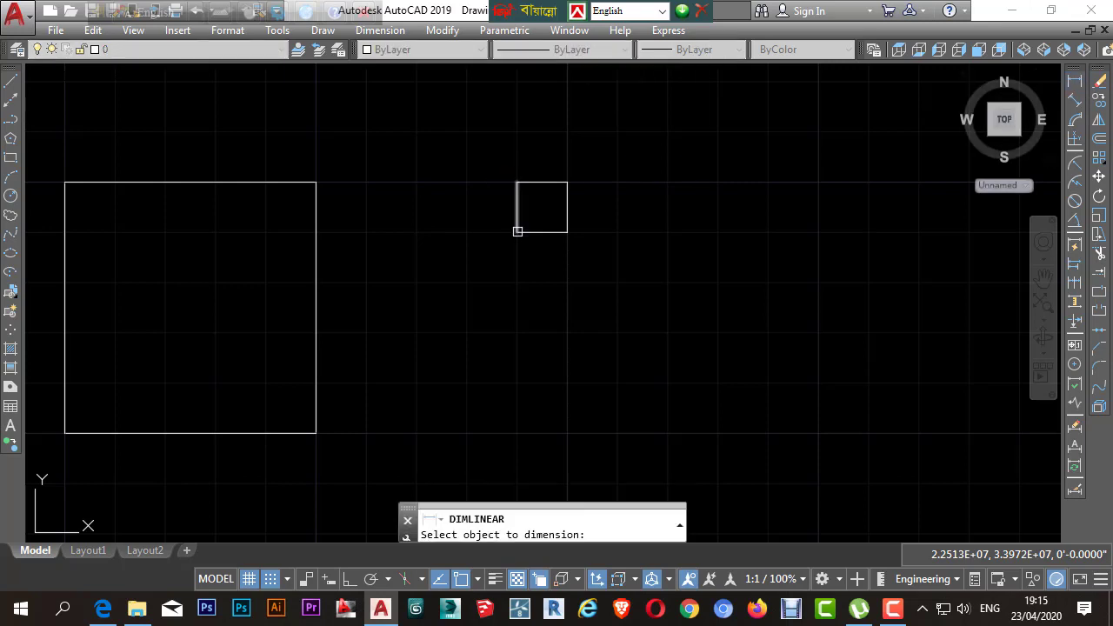
pyautogui.click(517, 181)
pyautogui.scroll(5, 557, 174)
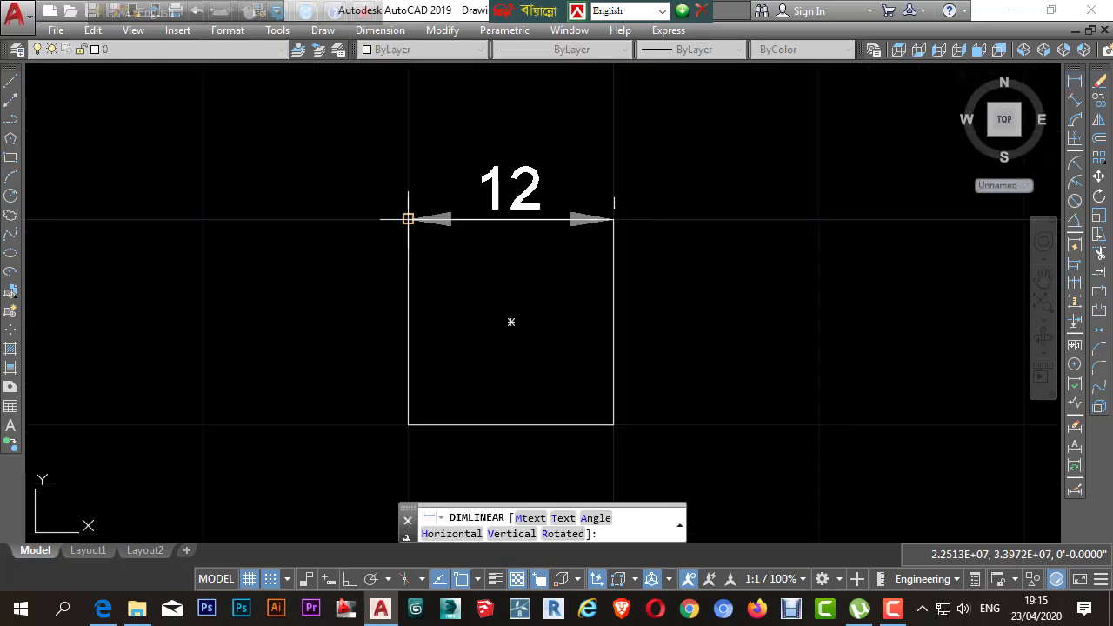
pyautogui.scroll(-2, 574, 174)
pyautogui.press('Escape')
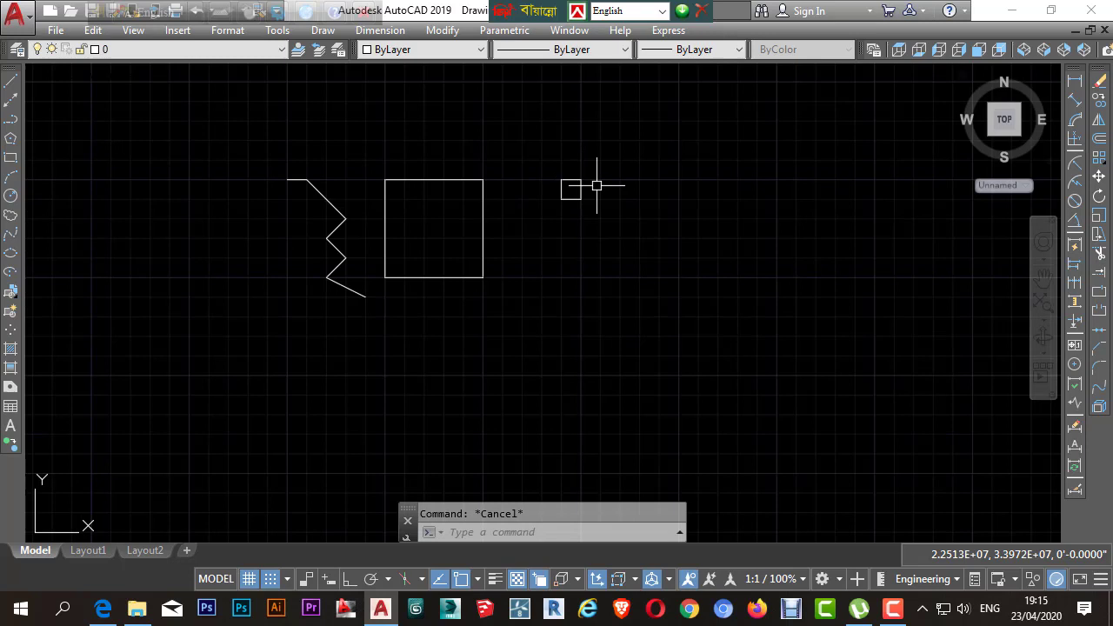
# Check the width of the large square with a linear dimension on its upper edge, without placing it
pyautogui.scroll(2, 591, 193)
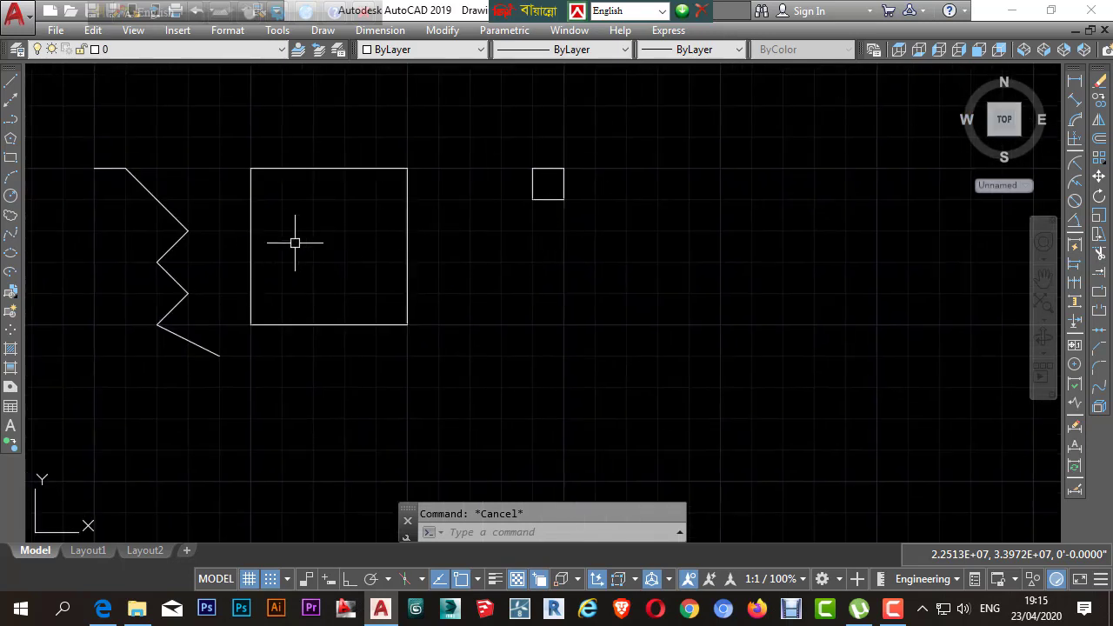
pyautogui.click(1075, 80)
pyautogui.press('Return')
pyautogui.click(331, 168)
pyautogui.scroll(3, 317, 164)
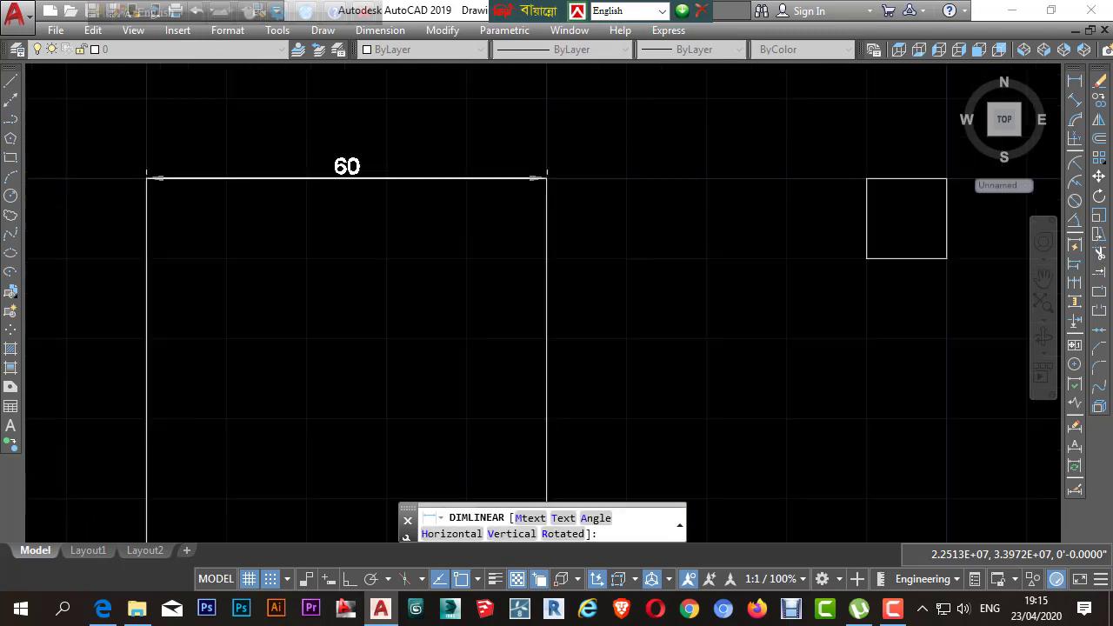
pyautogui.scroll(-5, 426, 186)
pyautogui.press('Escape')
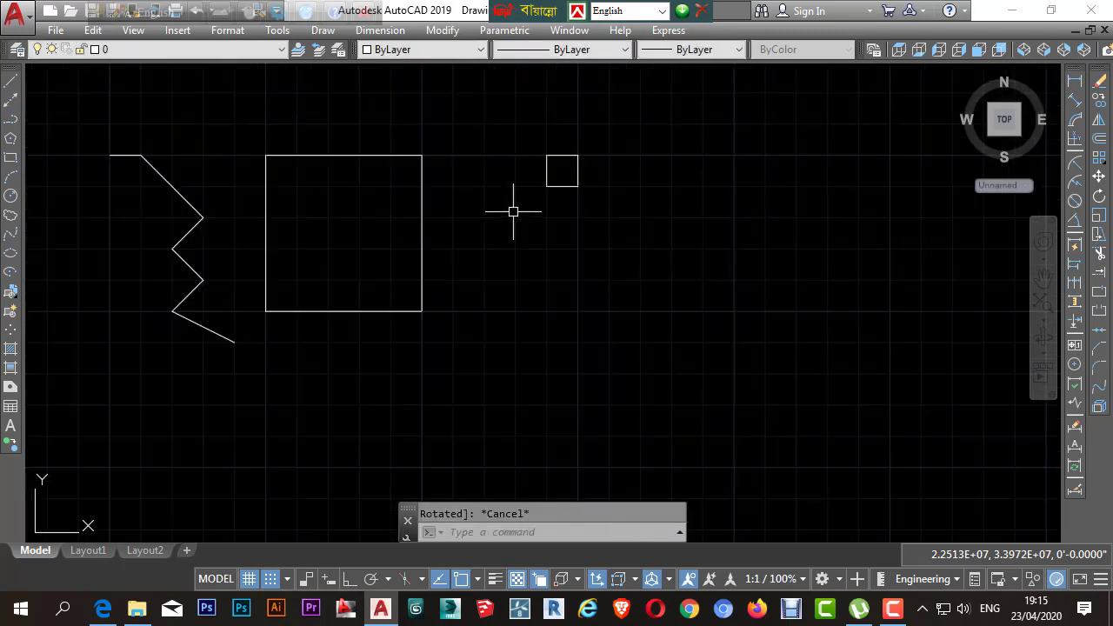
# Erase the small square
pyautogui.click(577, 178)
pyautogui.click(1098, 80)
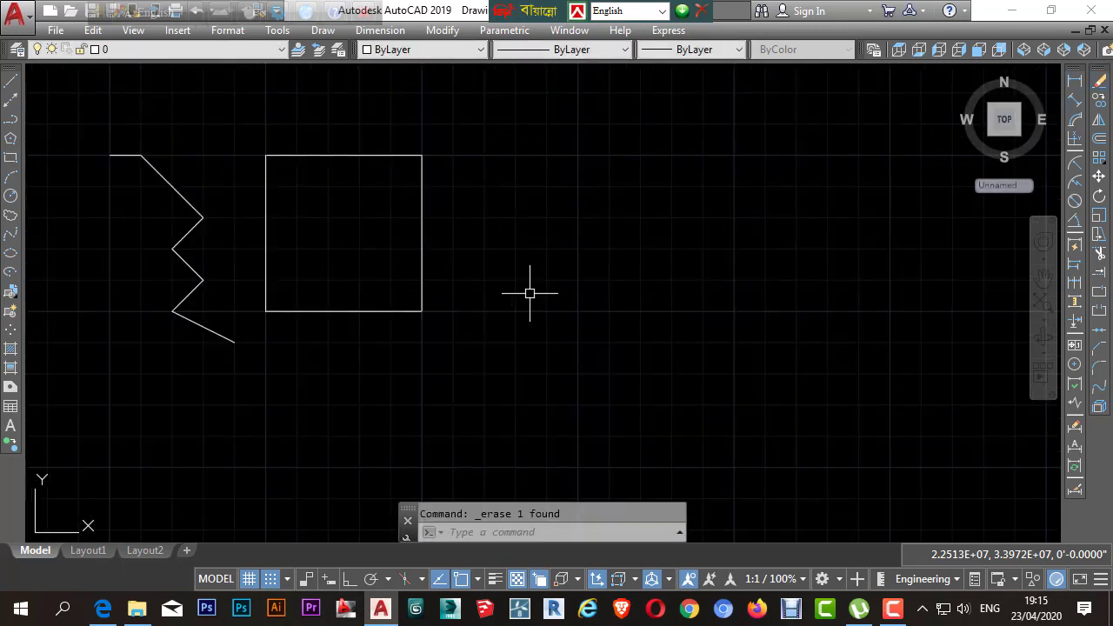
pyautogui.press('Escape')
pyautogui.click(581, 222)
pyautogui.click(521, 265)
pyautogui.scroll(-1, 520, 259)
# Erase the large square and all the zigzag line segments
pyautogui.click(500, 251)
pyautogui.click(423, 250)
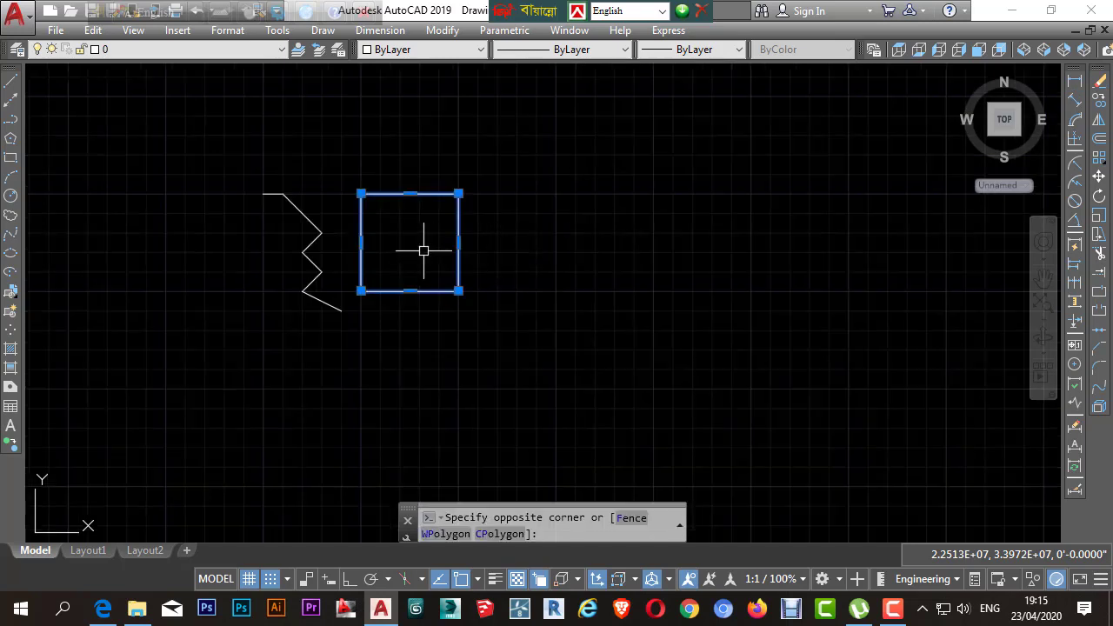
pyautogui.click(328, 206)
pyautogui.click(274, 268)
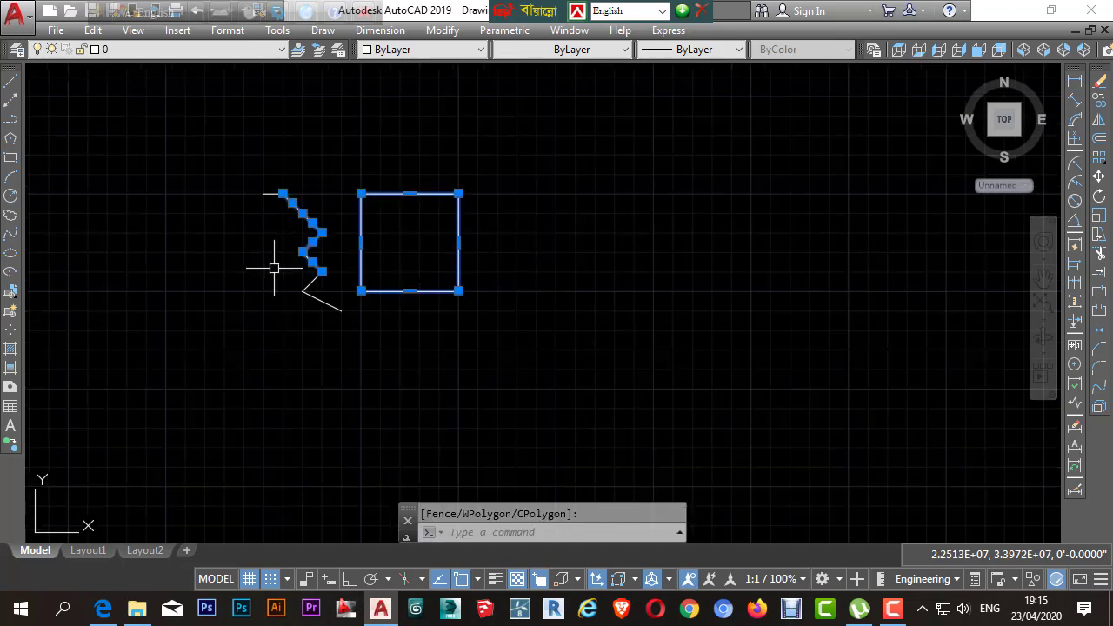
pyautogui.click(1098, 87)
pyautogui.click(240, 173)
pyautogui.click(430, 327)
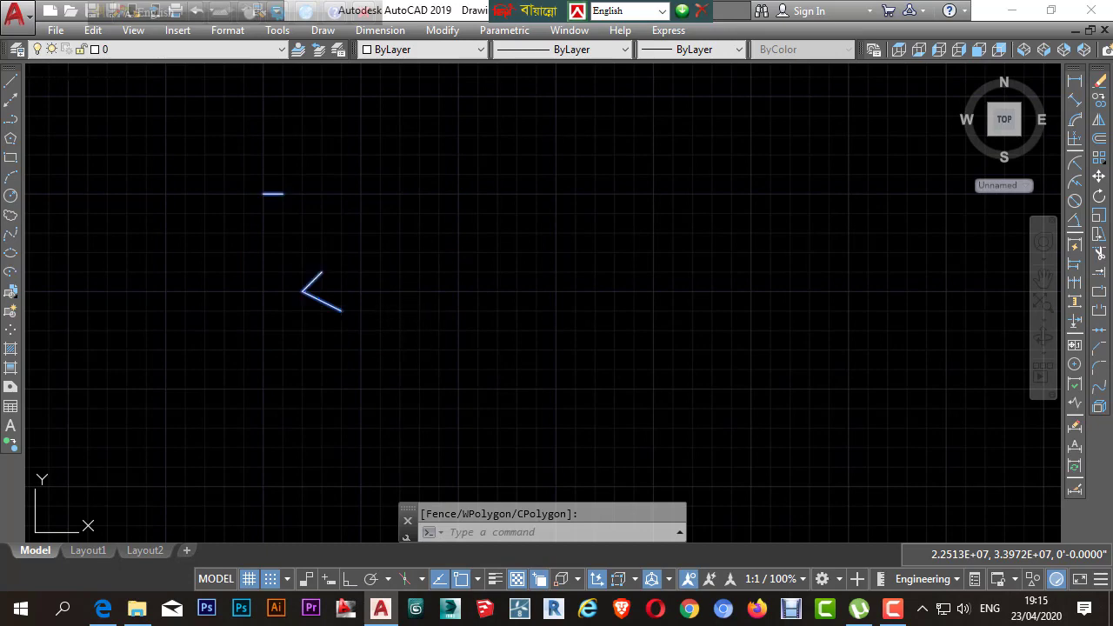
pyautogui.press('Delete')
pyautogui.press('Escape')
# Set the snap X spacing to 6 inches in the grid settings, with equal X and Y spacing enabled
pyautogui.rightClick(250, 581)
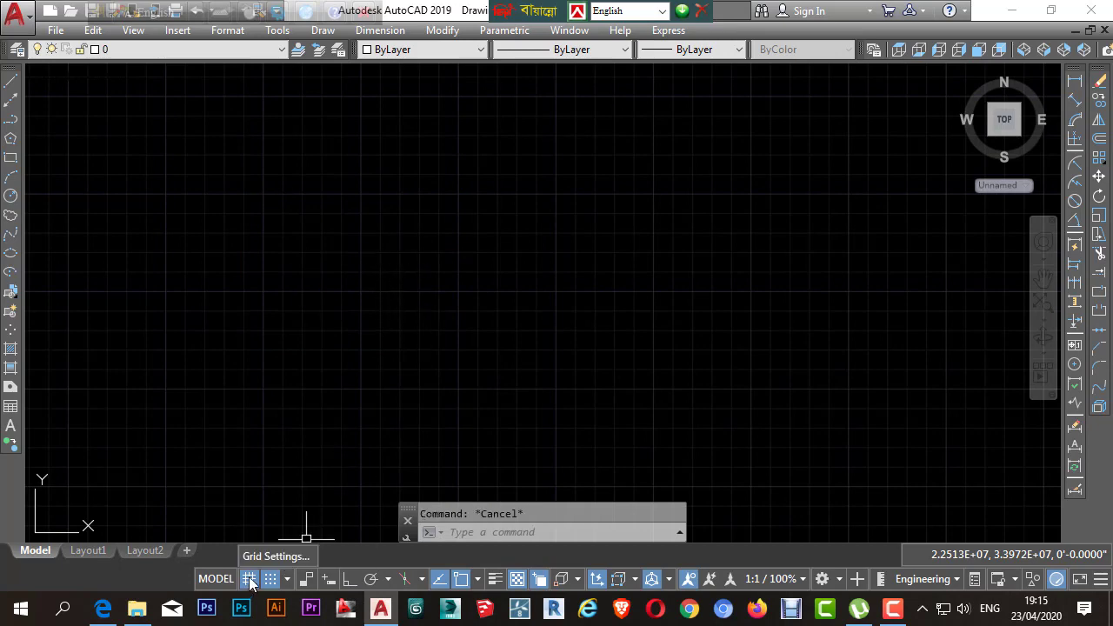
pyautogui.click(266, 556)
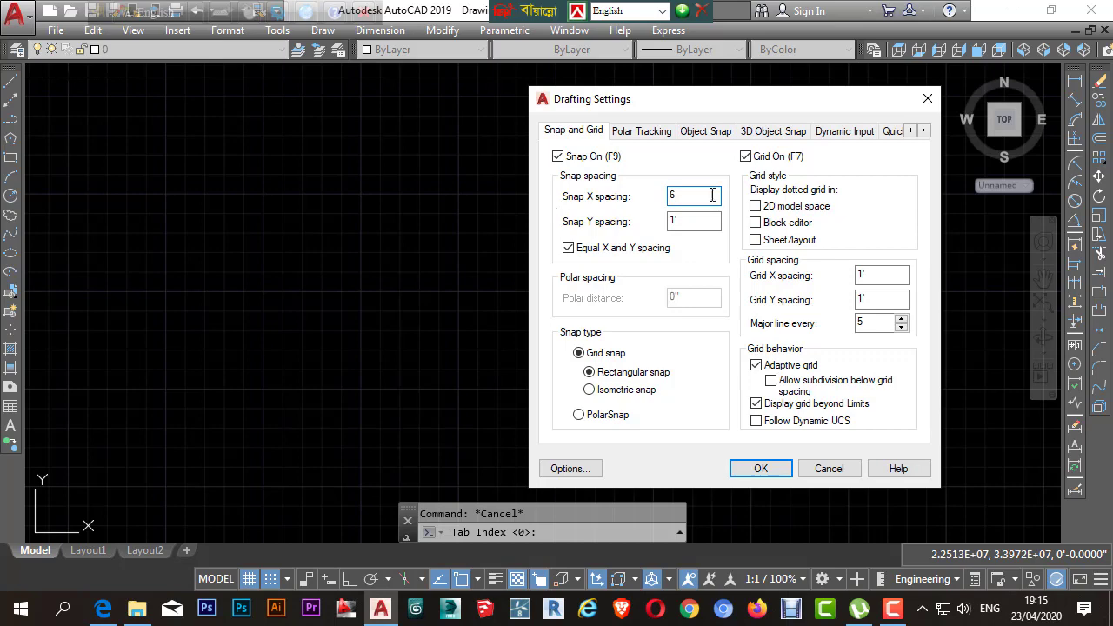
pyautogui.click(762, 469)
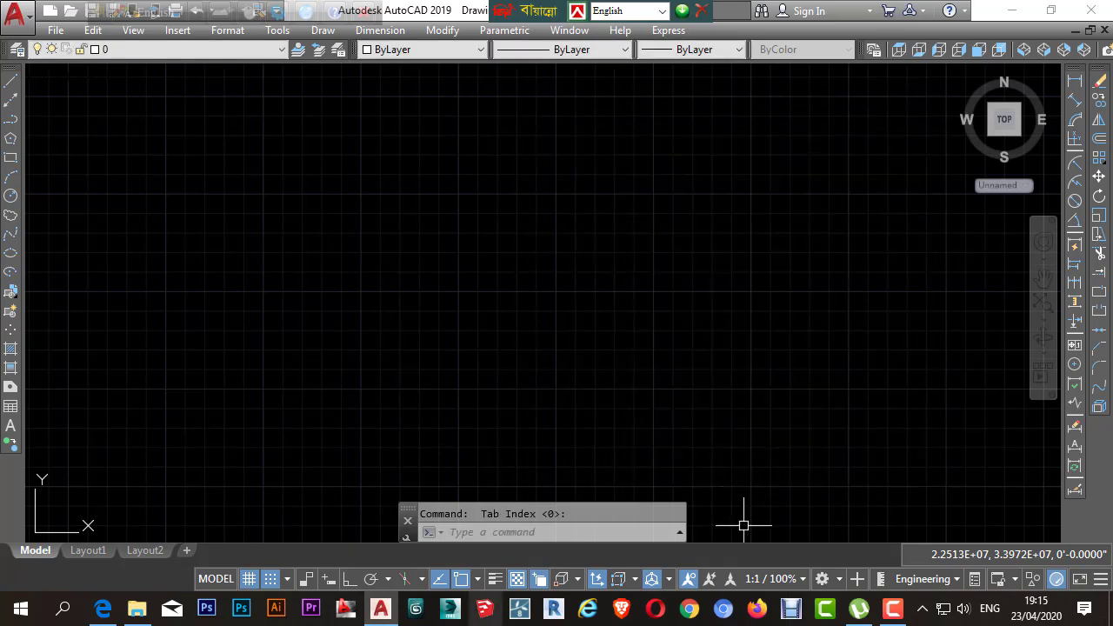
# Draw an L of two lines on snap points: half a grid cell eastward, then one full cell downward
pyautogui.click(13, 83)
pyautogui.click(446, 272)
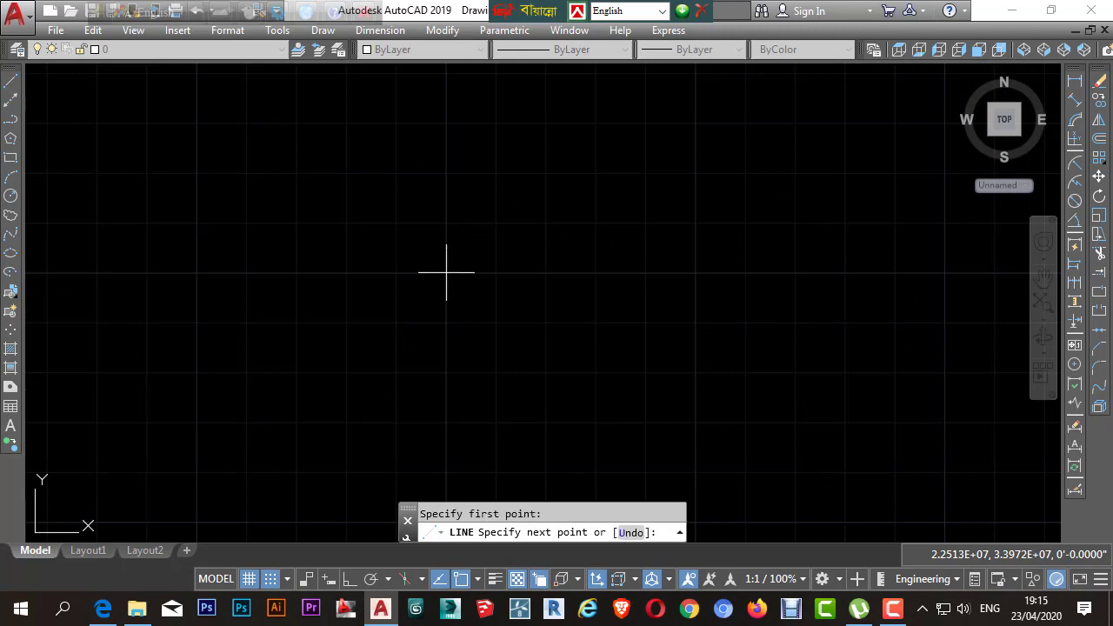
pyautogui.scroll(-1, 499, 235)
pyautogui.click(500, 235)
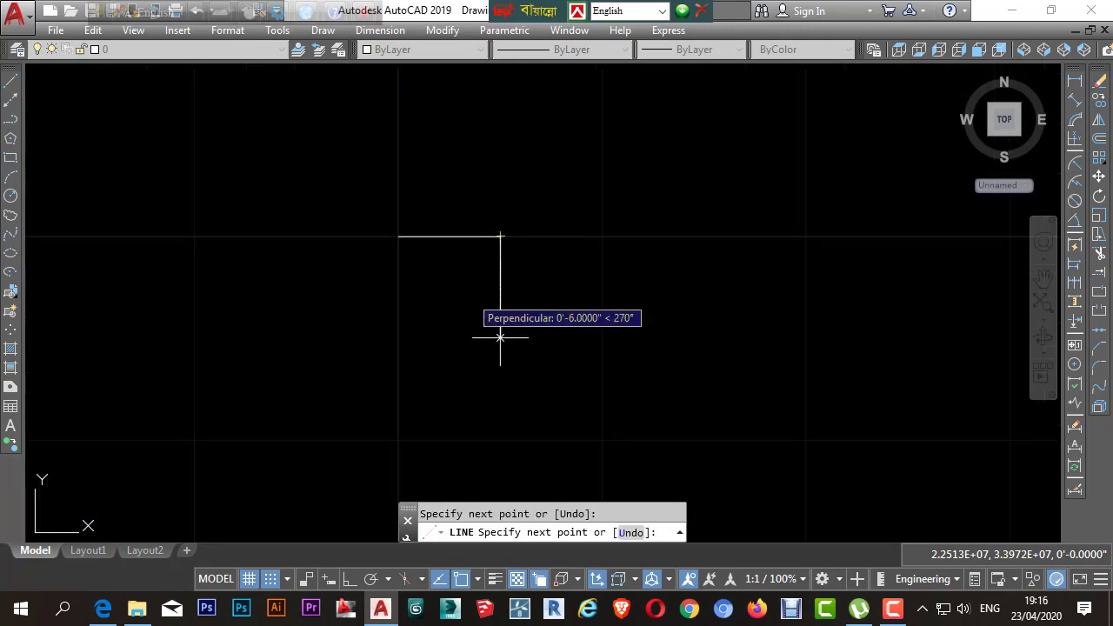
pyautogui.scroll(-1, 471, 305)
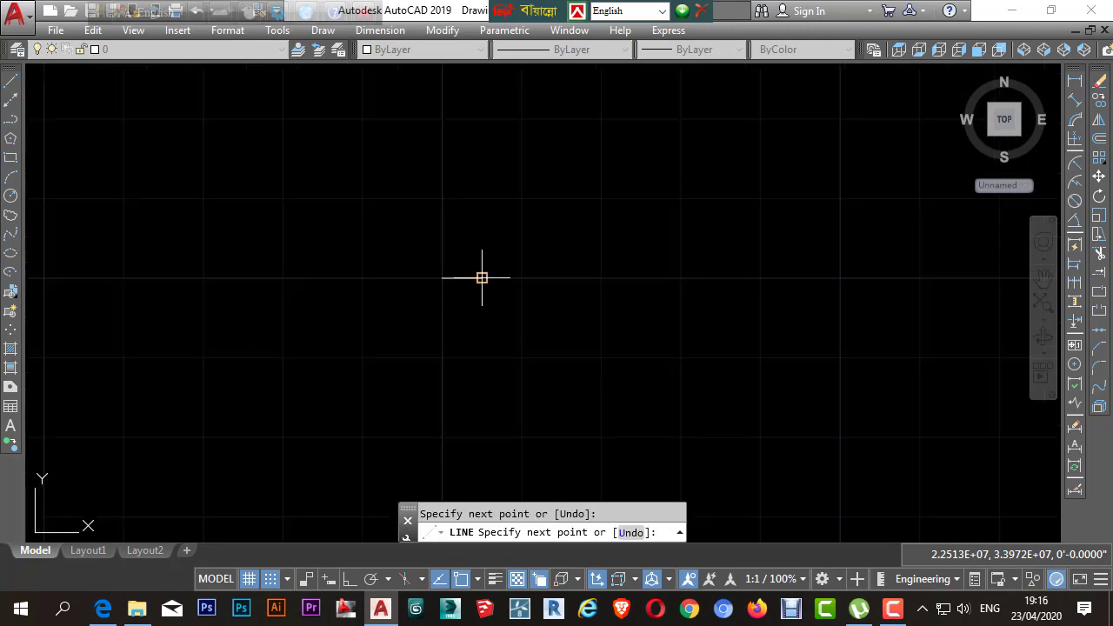
pyautogui.click(482, 356)
pyautogui.press('Escape')
pyautogui.scroll(2, 466, 283)
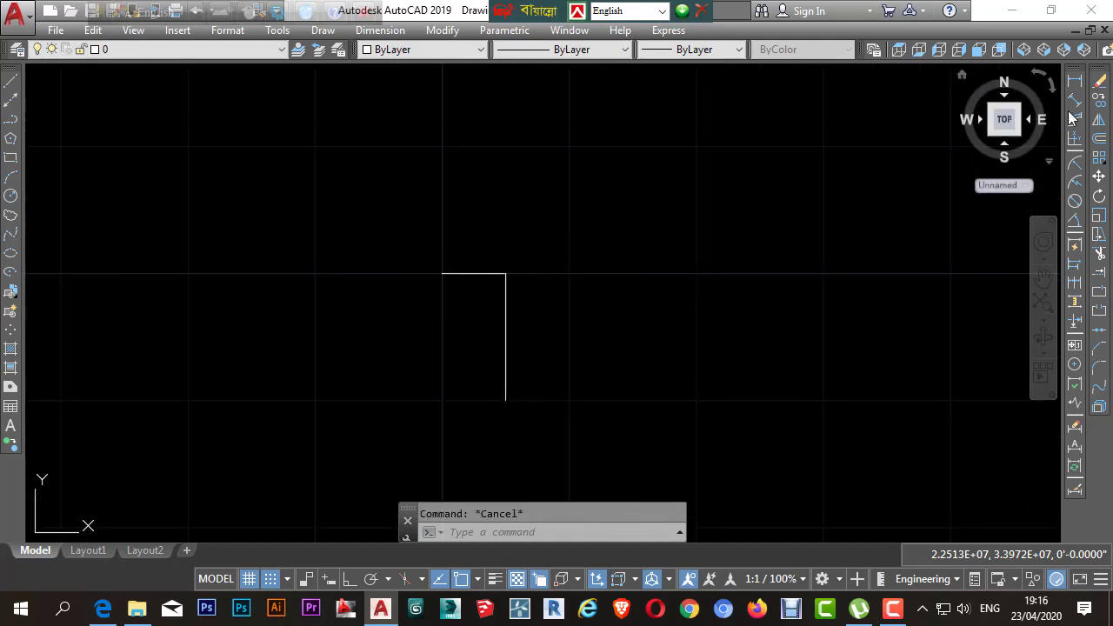
# Draw a closed rectangle of lines around the L, five grid cells wide and six high, using the Close option
pyautogui.click(15, 83)
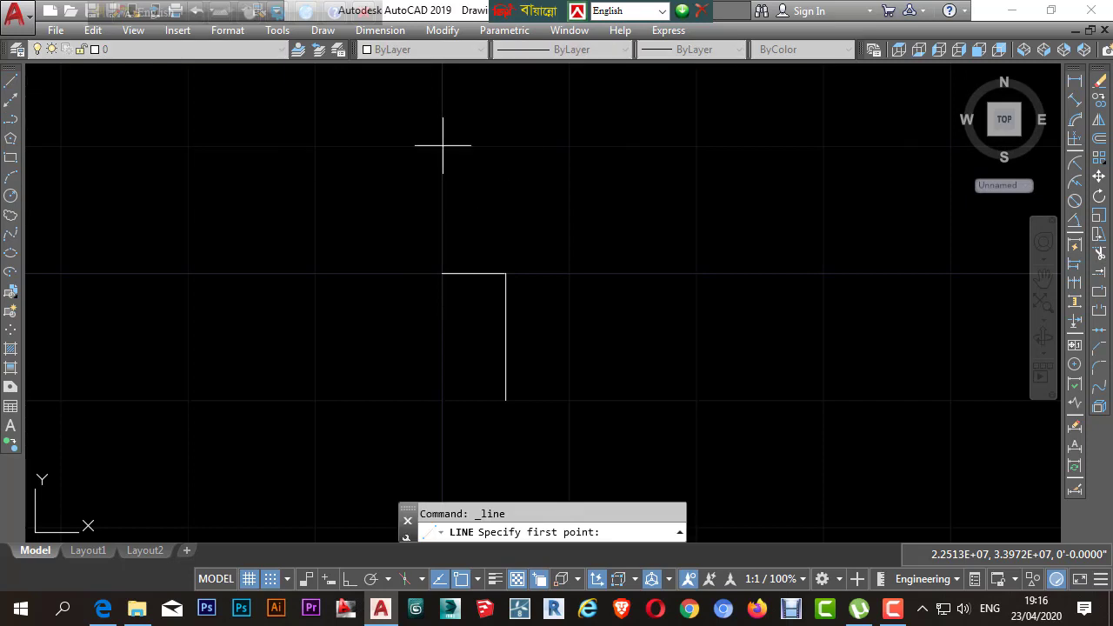
pyautogui.click(443, 146)
pyautogui.click(569, 146)
pyautogui.click(697, 146)
pyautogui.scroll(-4, 600, 228)
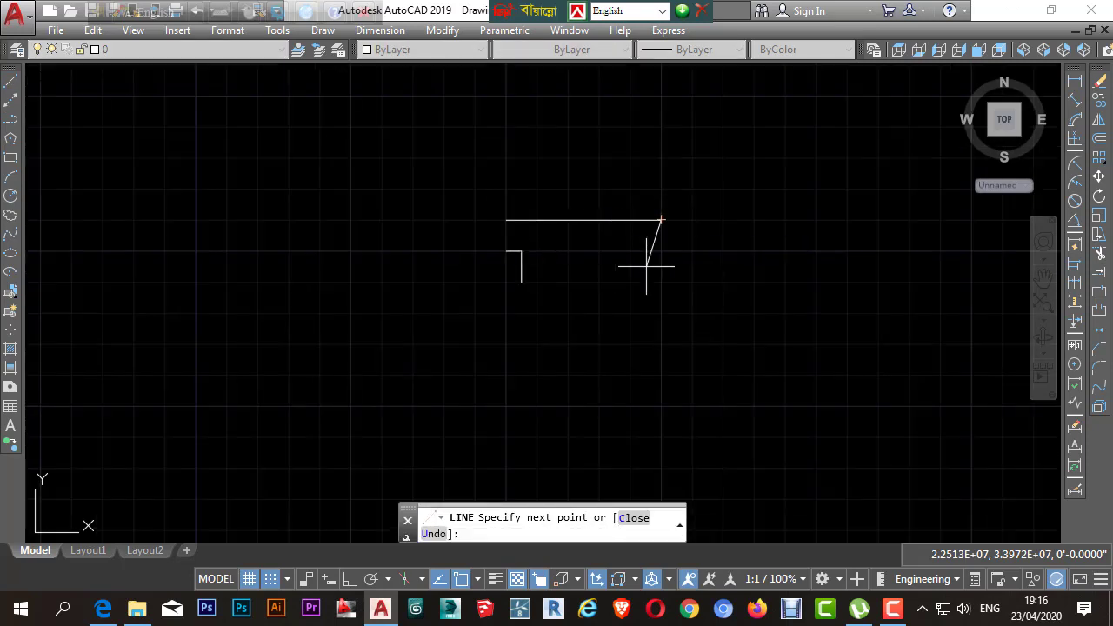
pyautogui.click(661, 405)
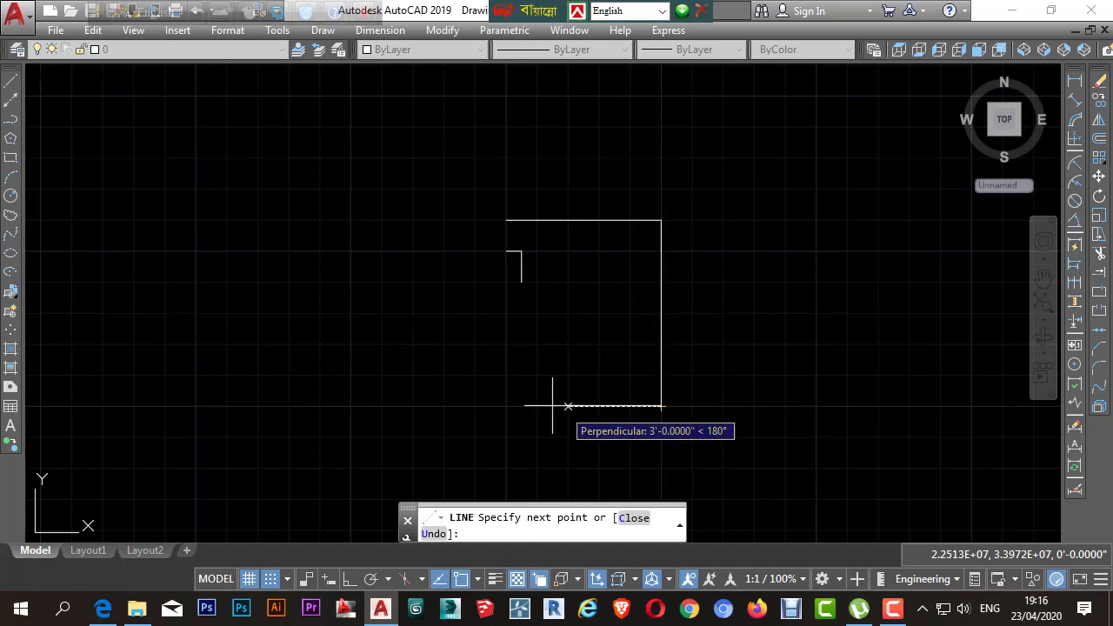
pyautogui.click(506, 405)
pyautogui.write('c')
pyautogui.press('Return')
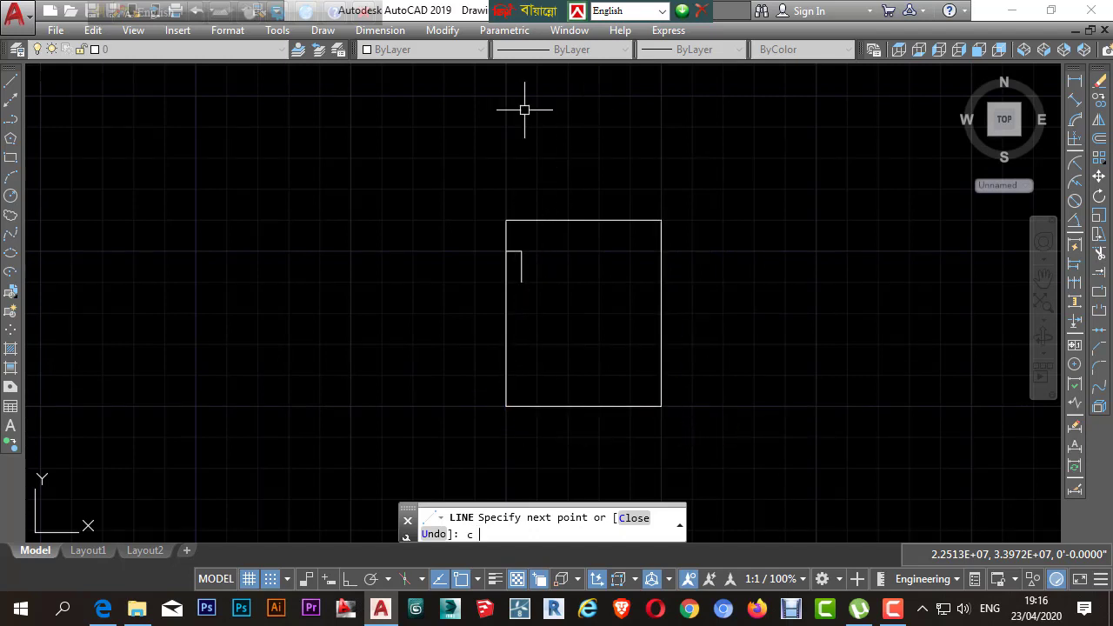
# Select the rectangle's lines together with the L and delete them
pyautogui.press('Escape')
pyautogui.scroll(-1, 587, 166)
pyautogui.scroll(-2, 523, 205)
pyautogui.click(593, 179)
pyautogui.click(464, 331)
pyautogui.press('Delete')
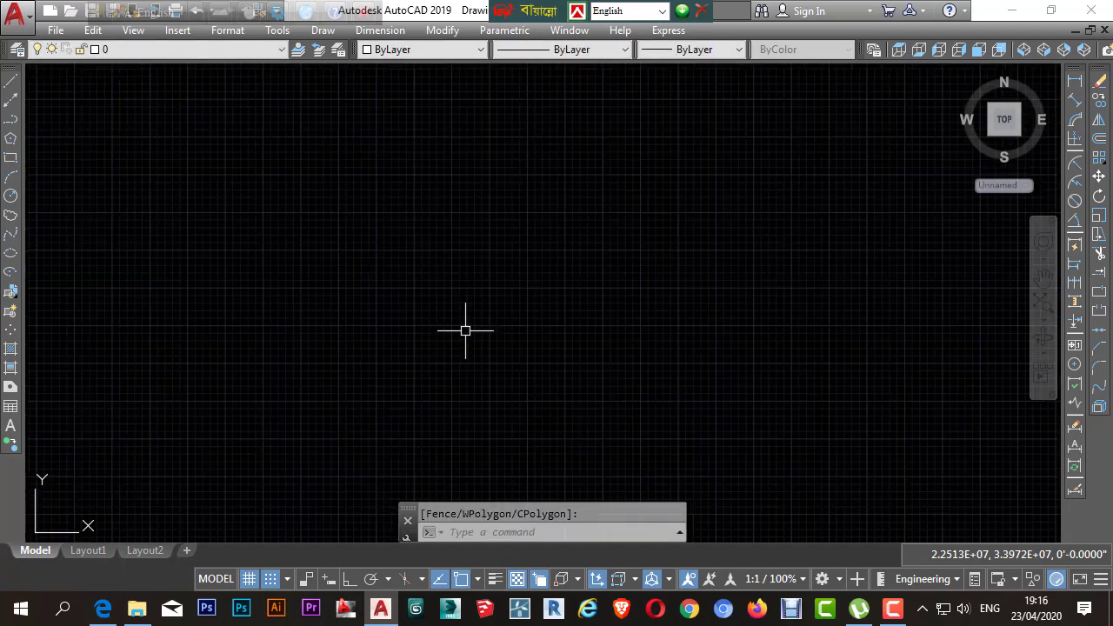